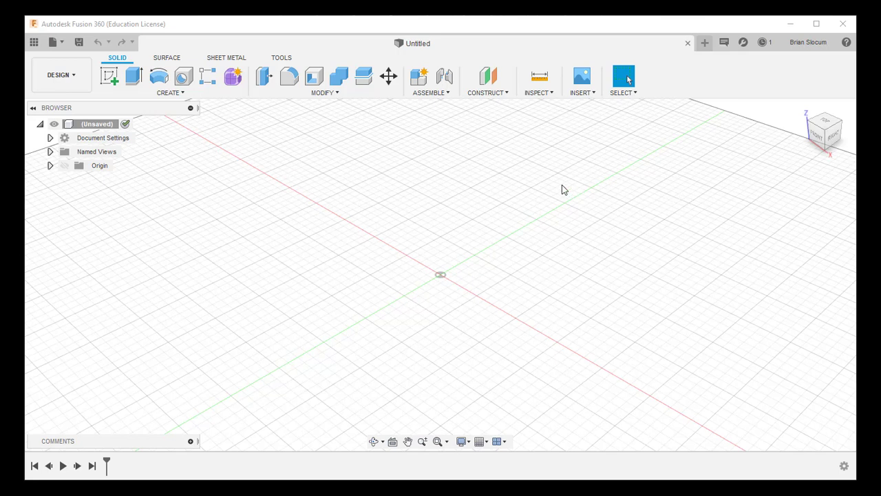
Insert the image Lotion tube.jpg from the computer as a canvas on the front origin plane
{"action": "left_click", "coordinate": [585, 78]}
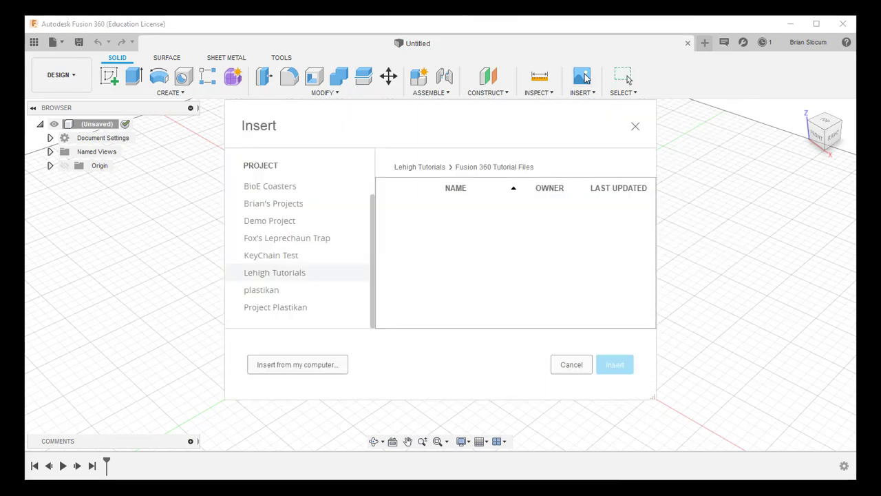
{"action": "left_click", "coordinate": [290, 365]}
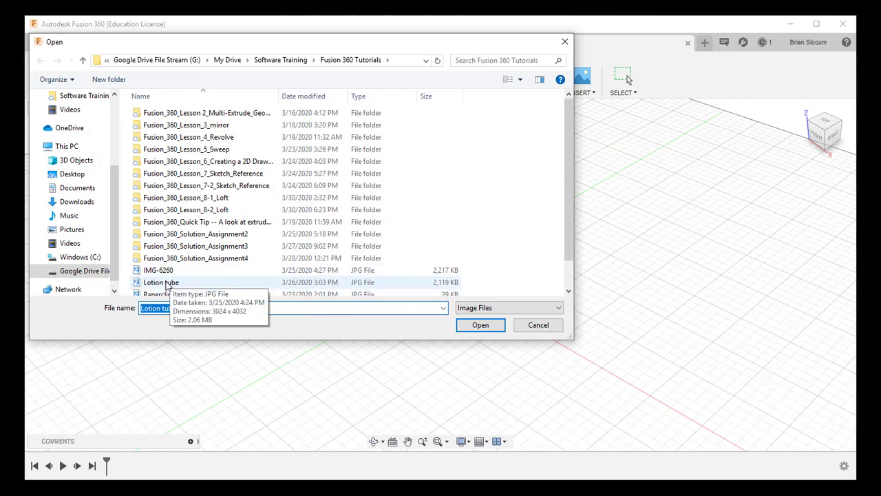
{"action": "left_click", "coordinate": [166, 283]}
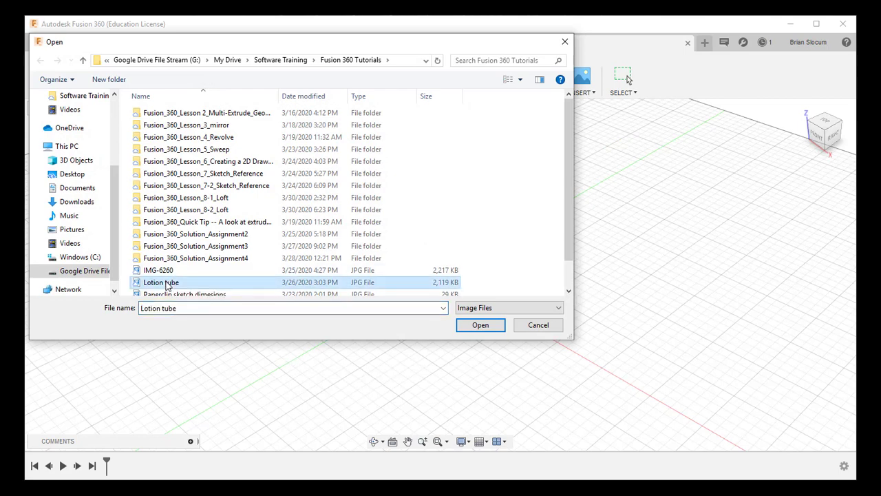
{"action": "left_click", "coordinate": [473, 328]}
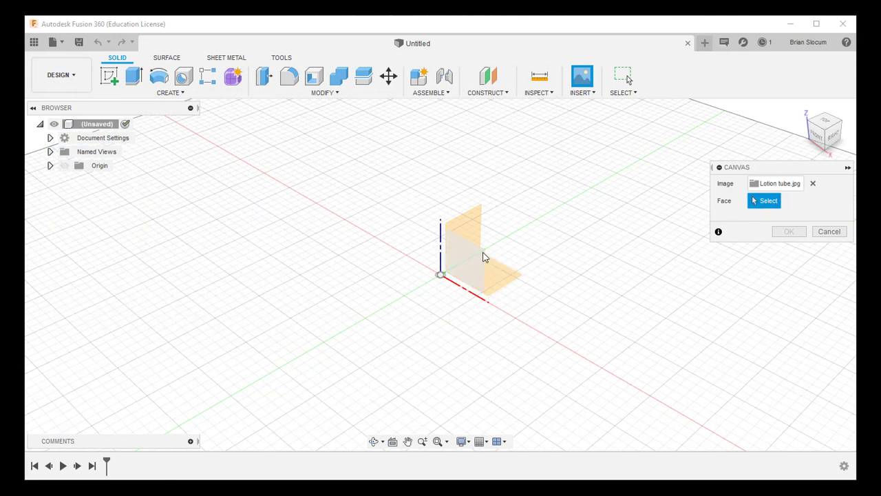
{"action": "left_click", "coordinate": [461, 258]}
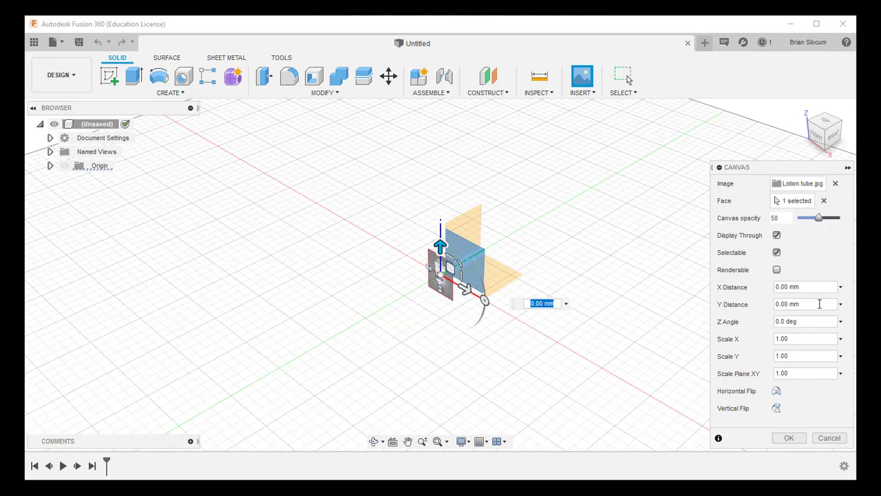
{"action": "left_click", "coordinate": [788, 438]}
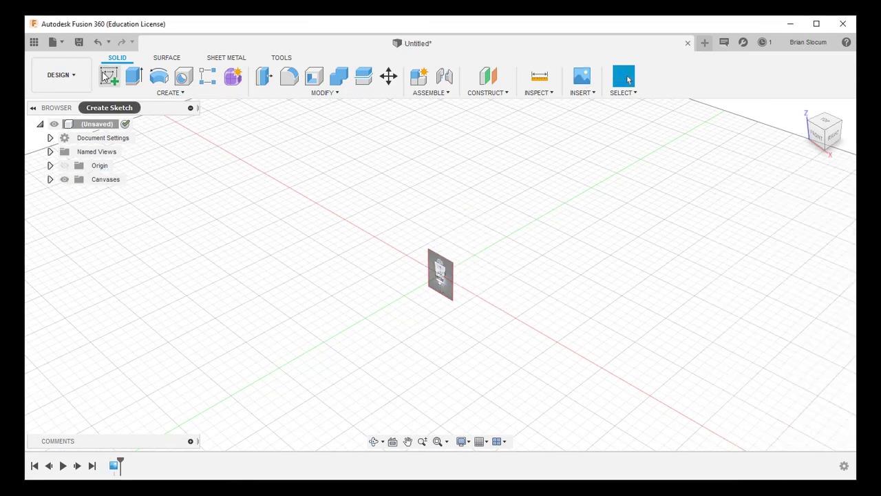
Create a new sketch on the front origin plane, the same plane as the canvas
{"action": "left_click", "coordinate": [109, 76]}
{"action": "left_click", "coordinate": [434, 258]}
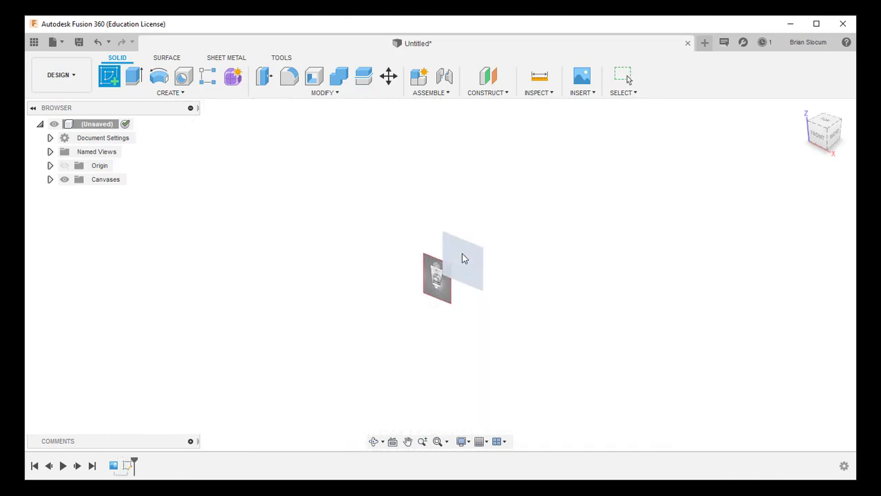
{"action": "scroll", "coordinate": [403, 309], "scroll_direction": "up", "scroll_amount": 5}
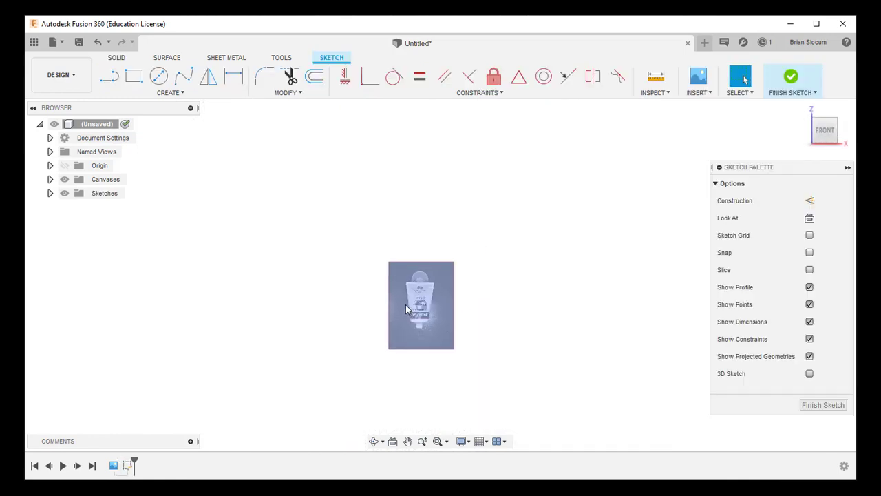
{"action": "scroll", "coordinate": [401, 293], "scroll_direction": "up", "scroll_amount": 2}
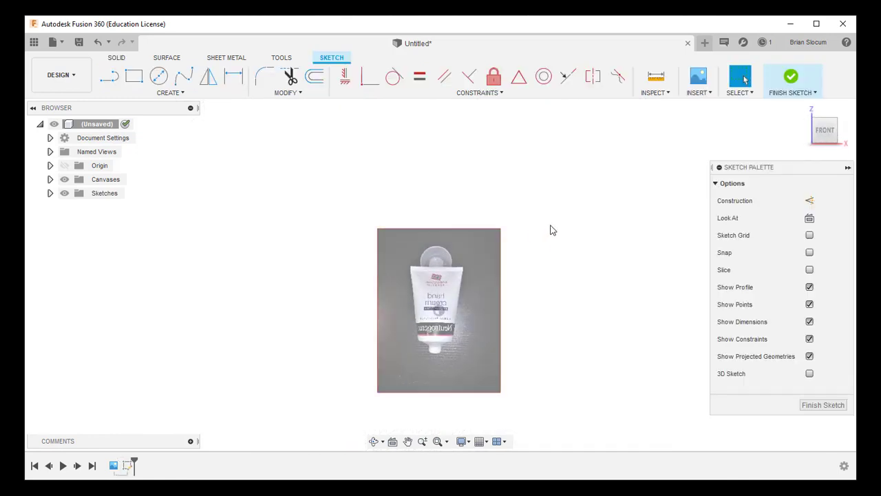
Edit the lotion tube canvas and flip it horizontally so the label text reads correctly
{"action": "right_click", "coordinate": [491, 262]}
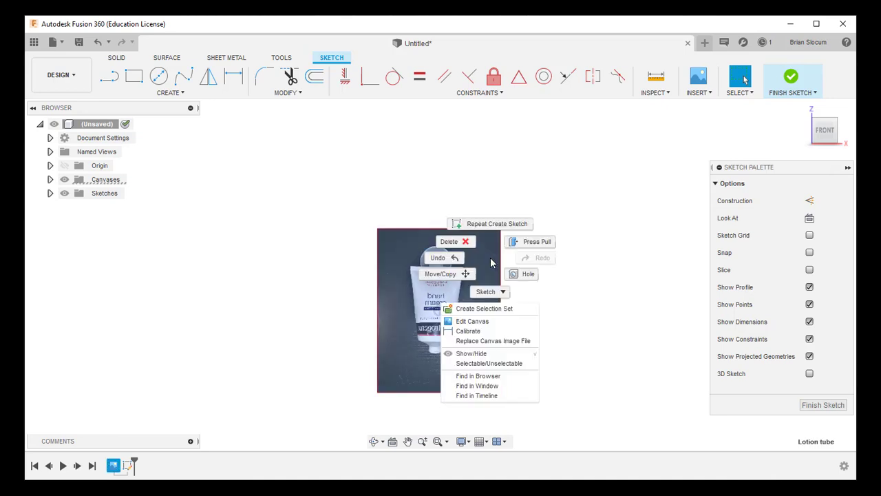
{"action": "left_click", "coordinate": [478, 321]}
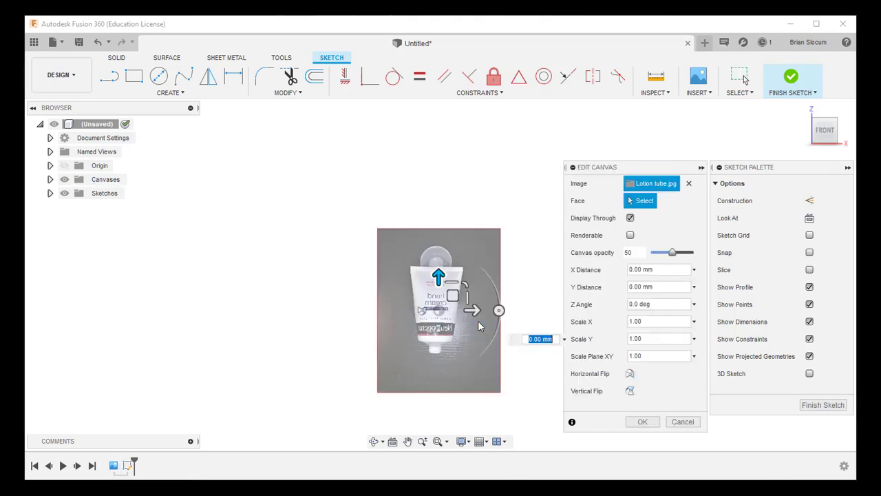
{"action": "left_click", "coordinate": [630, 392]}
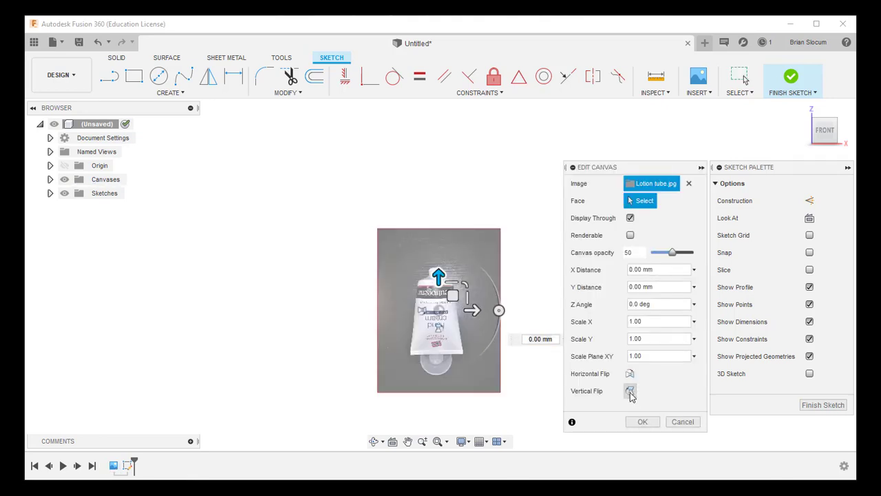
{"action": "left_click", "coordinate": [631, 393]}
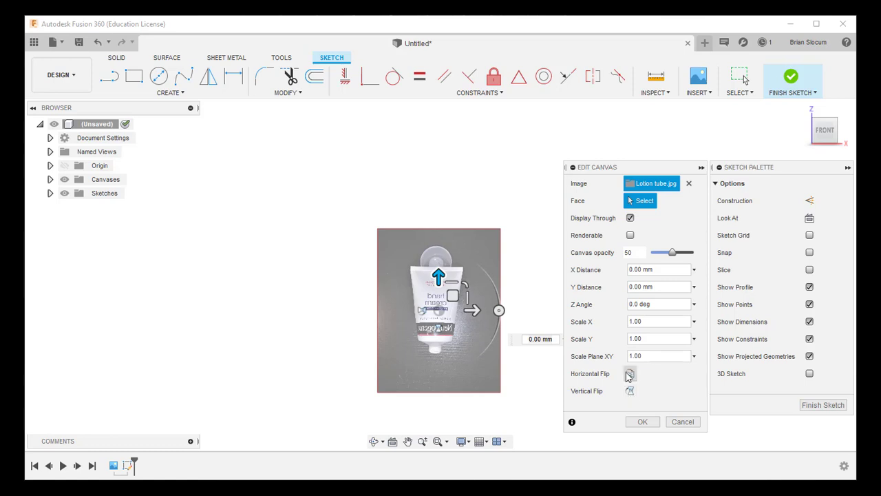
{"action": "left_click", "coordinate": [630, 374]}
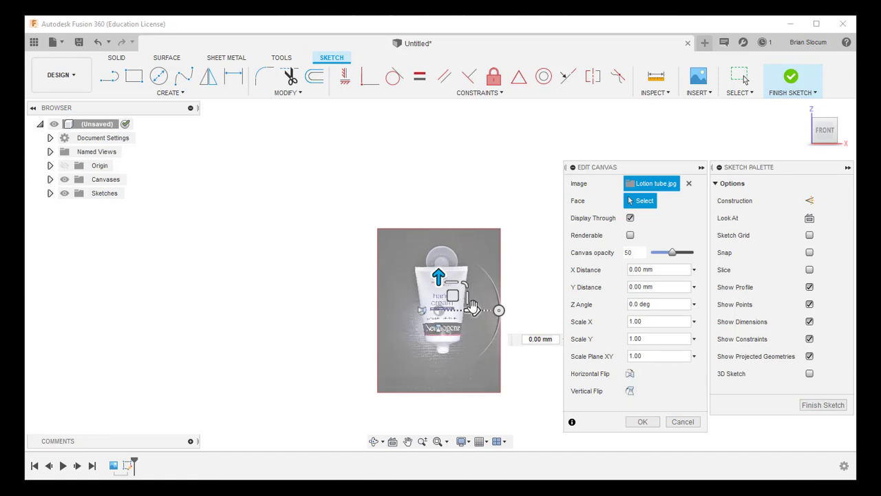
Move the canvas 8 mm to the right and 13 mm up from the origin and accept the edit
{"action": "left_click_drag", "start_coordinate": [472, 310], "coordinate": [528, 308]}
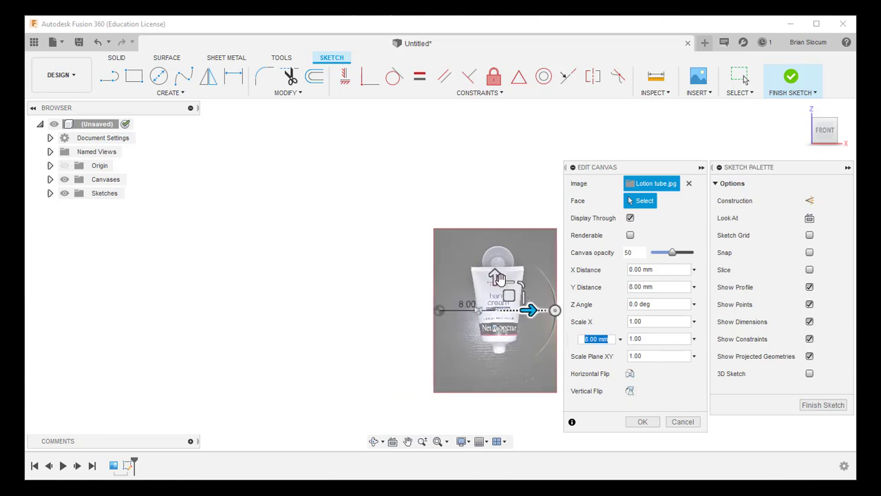
{"action": "left_click_drag", "start_coordinate": [495, 276], "coordinate": [482, 188]}
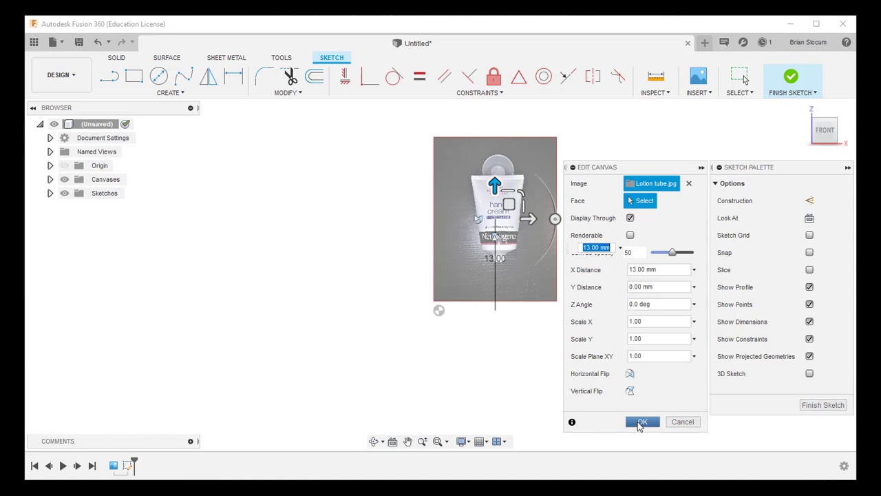
{"action": "left_click", "coordinate": [639, 421]}
Sketch a horizontal reference line about 24 mm long across the image, just above the tube's top edge
{"action": "scroll", "coordinate": [573, 165], "scroll_direction": "up", "scroll_amount": 3}
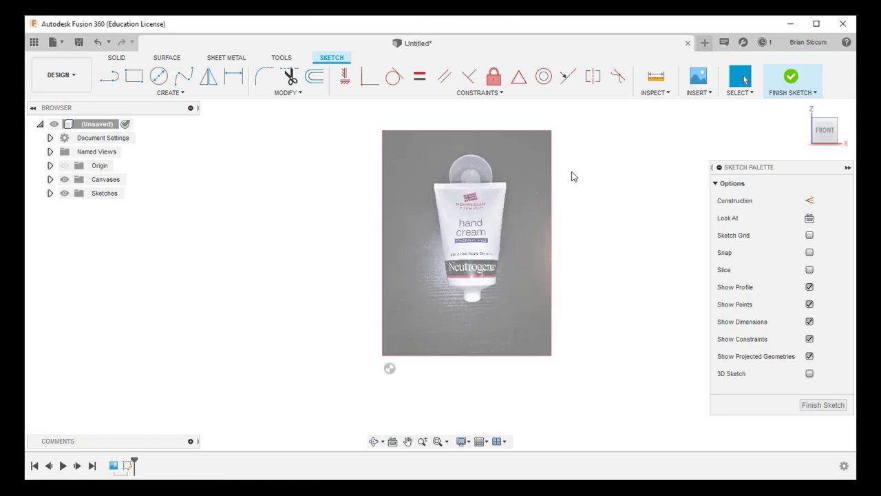
{"action": "scroll", "coordinate": [571, 177], "scroll_direction": "up", "scroll_amount": 2}
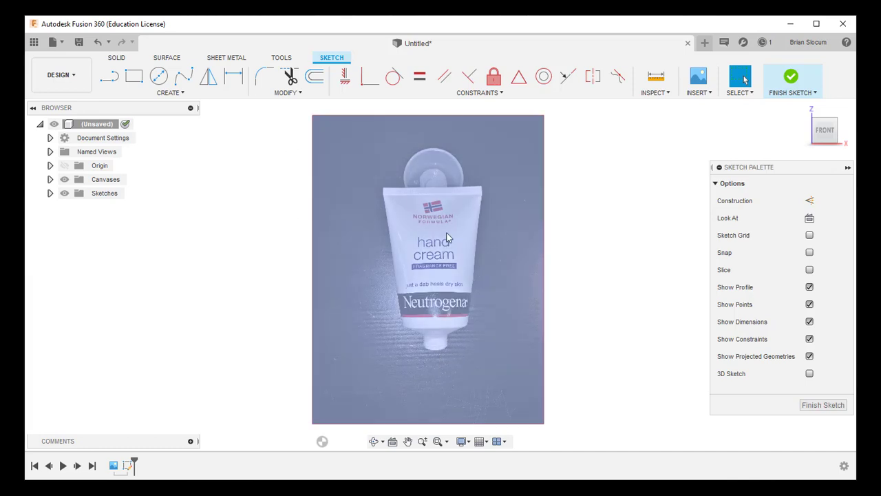
{"action": "left_click", "coordinate": [108, 81]}
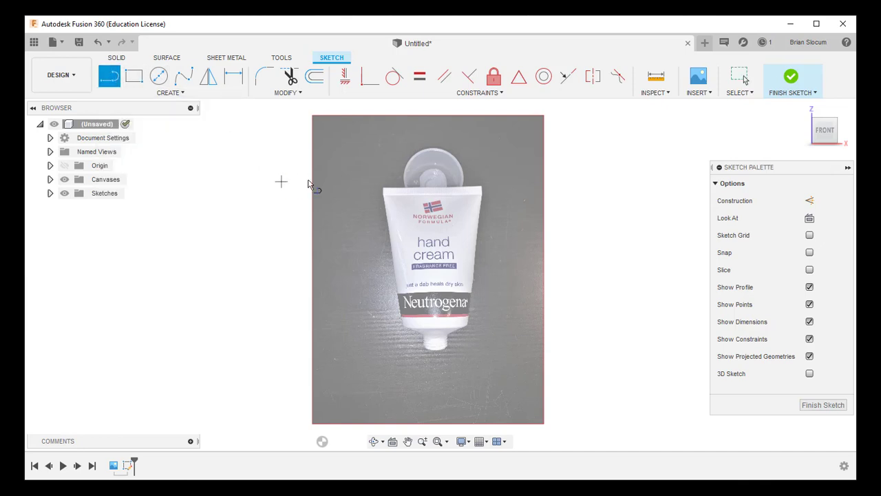
{"action": "left_click", "coordinate": [281, 182]}
{"action": "left_click", "coordinate": [599, 183]}
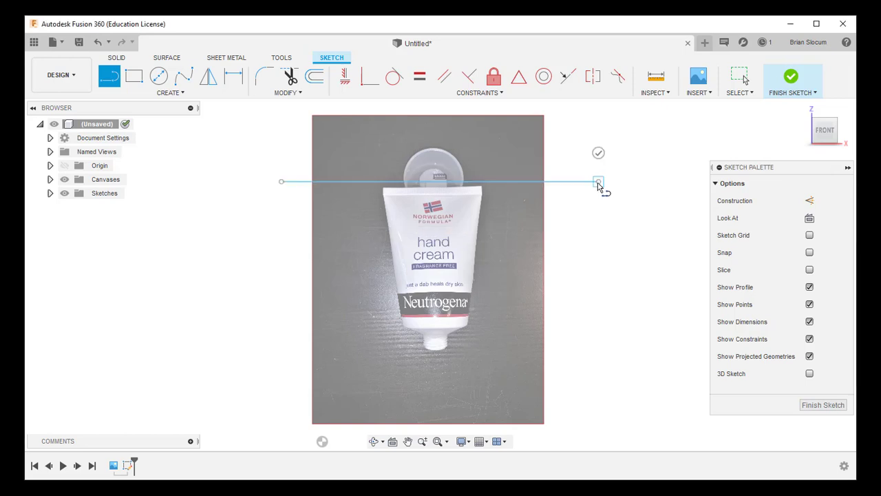
{"action": "left_click_drag", "start_coordinate": [598, 182], "coordinate": [611, 219]}
{"action": "key", "text": "Escape"}
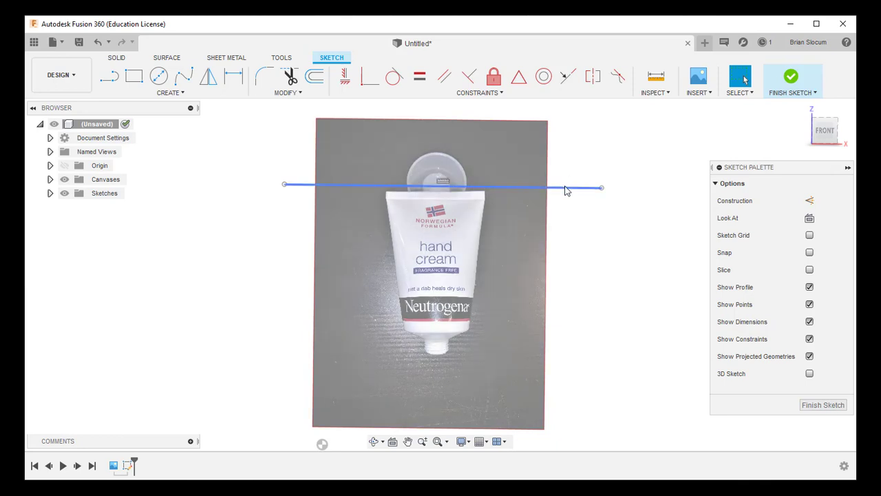
{"action": "left_click_drag", "start_coordinate": [566, 191], "coordinate": [567, 193]}
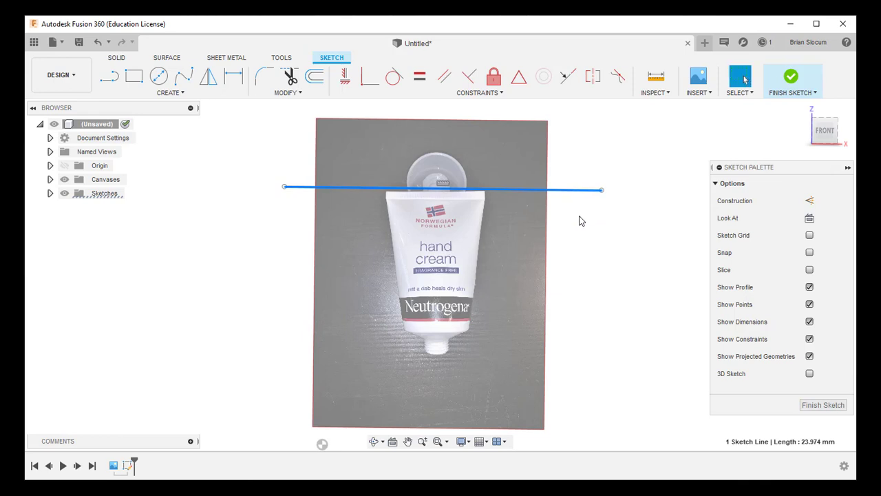
{"action": "left_click", "coordinate": [580, 216]}
Edit the canvas and rotate it by 0.8 degrees to level the tube's top edge with the reference line
{"action": "left_click", "coordinate": [519, 242]}
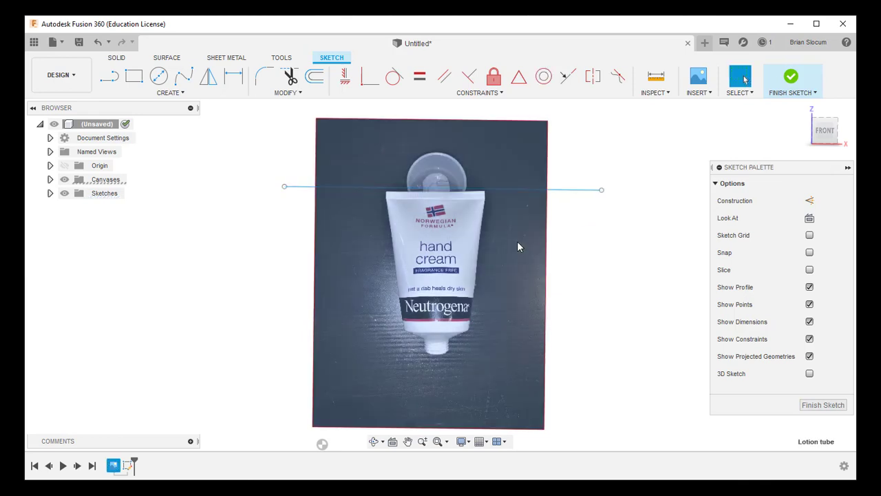
{"action": "right_click", "coordinate": [519, 246]}
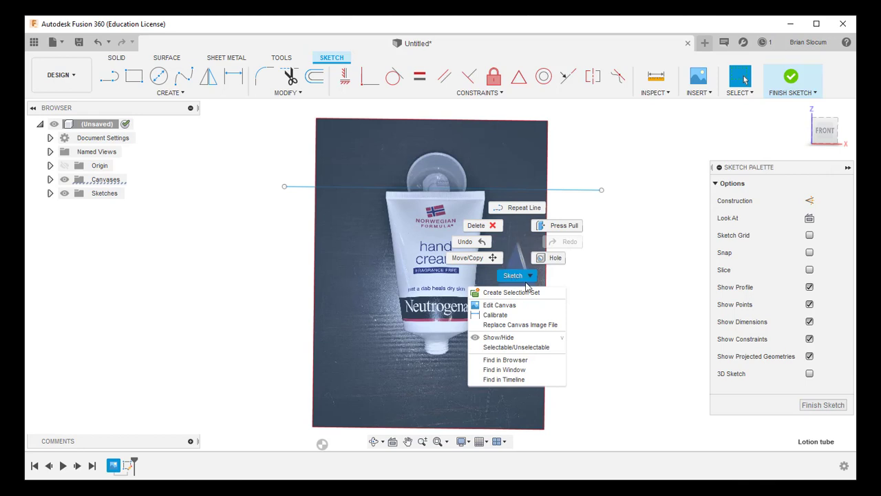
{"action": "left_click", "coordinate": [513, 303]}
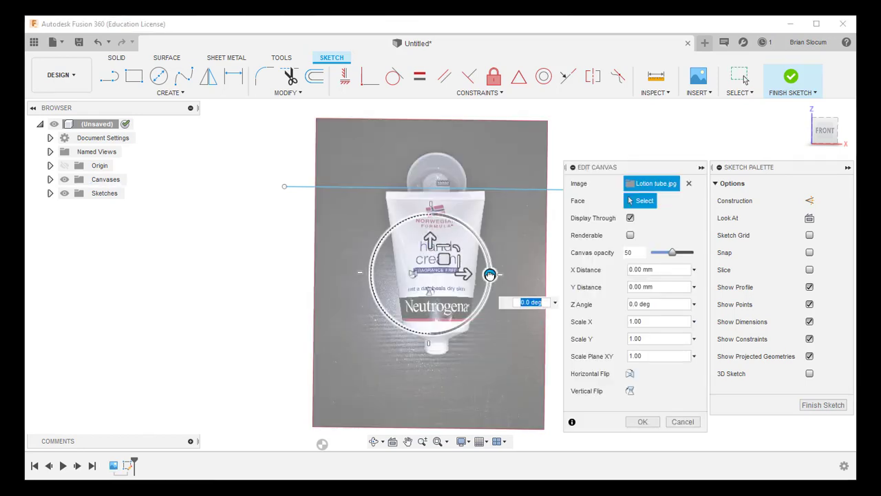
{"action": "left_click", "coordinate": [490, 274]}
{"action": "left_click", "coordinate": [528, 301]}
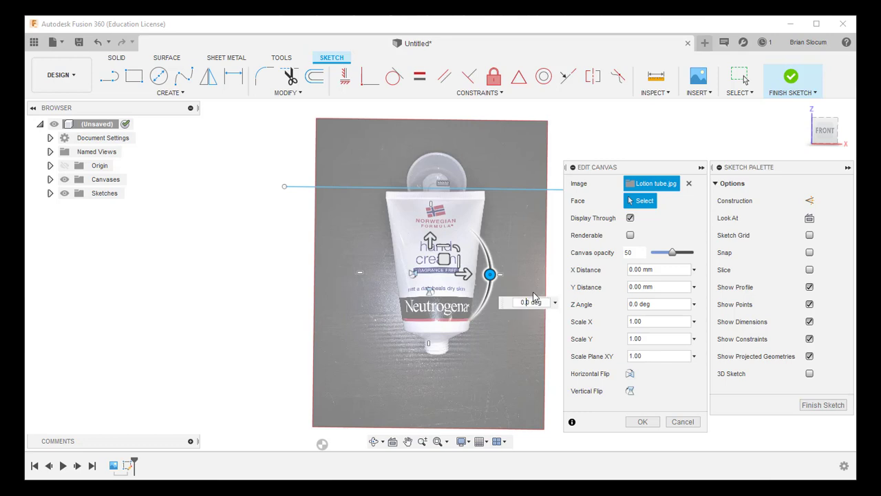
{"action": "type", "text": "5"}
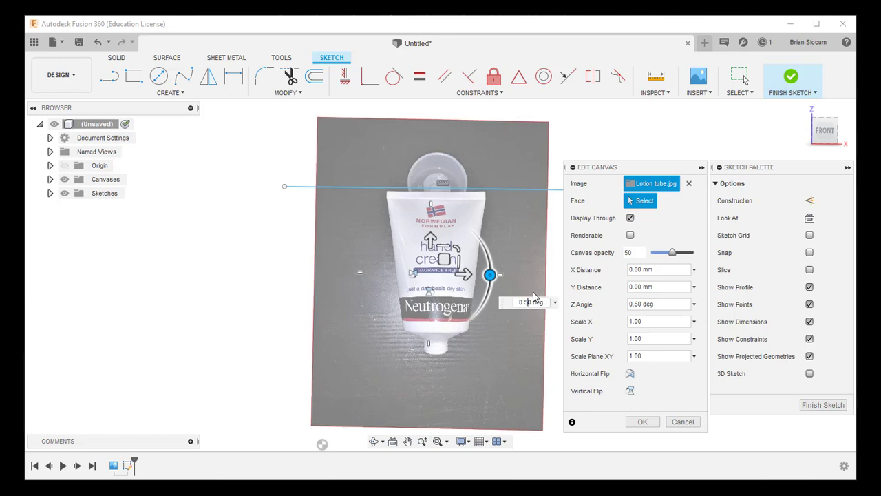
{"action": "key", "text": "BackSpace"}
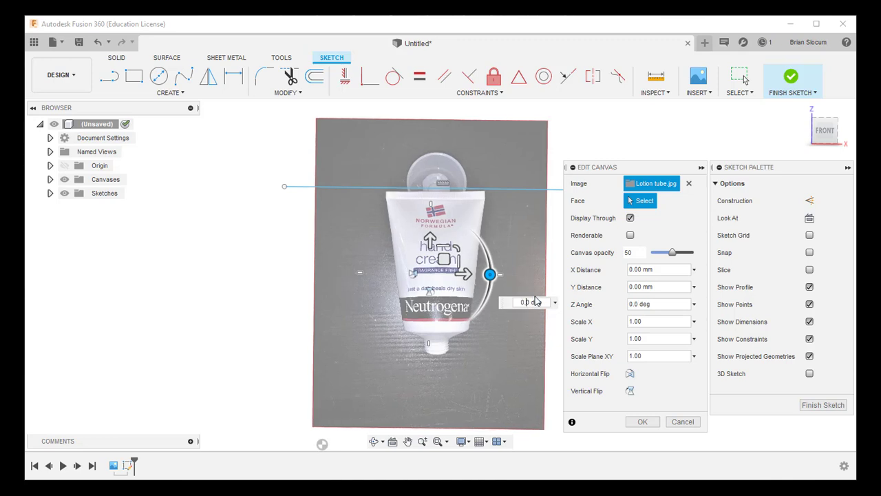
{"action": "type", "text": "8"}
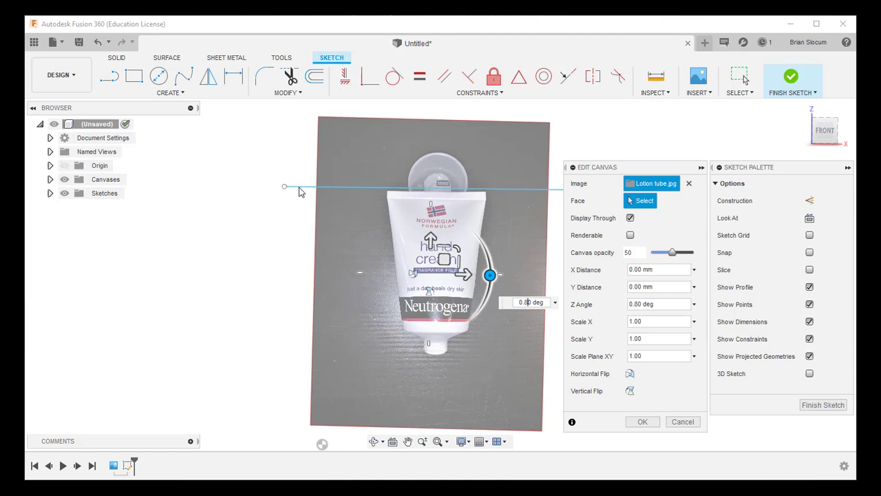
{"action": "left_click", "coordinate": [642, 422]}
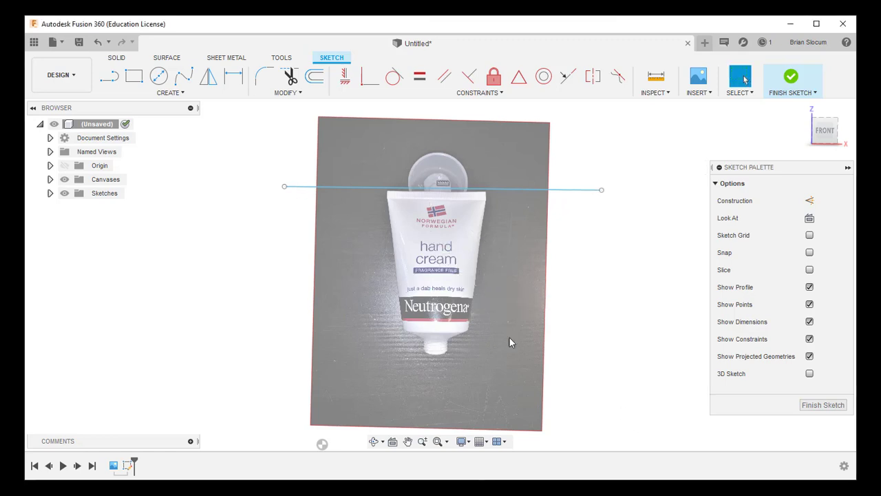
Move the reference line against the tube's top edge to check the canvas alignment, and delete the line
{"action": "left_click", "coordinate": [295, 188]}
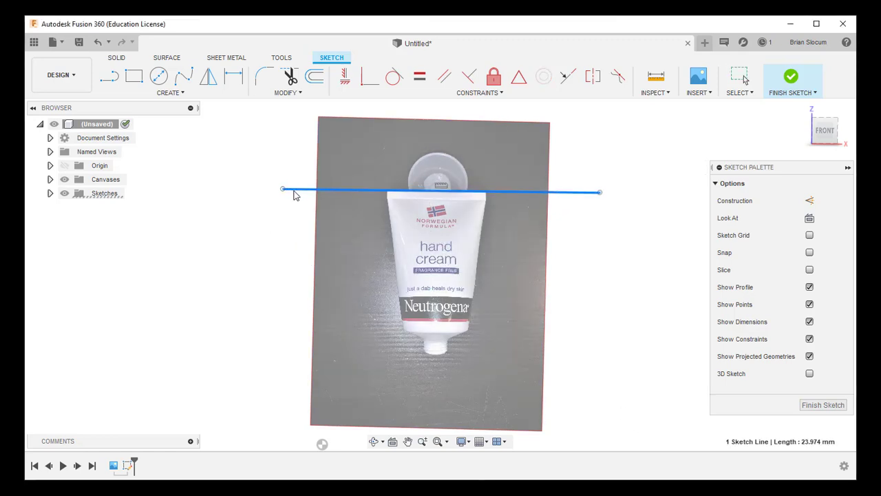
{"action": "left_click", "coordinate": [272, 234]}
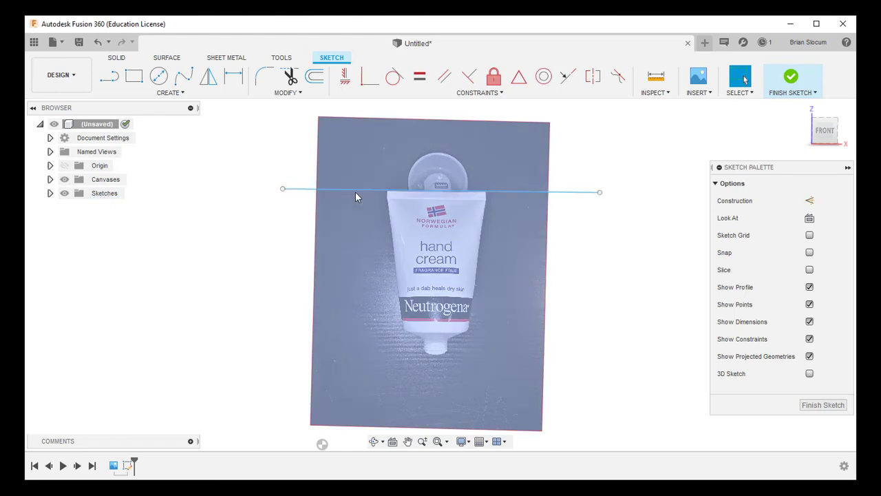
{"action": "scroll", "coordinate": [485, 201], "scroll_direction": "up", "scroll_amount": 5}
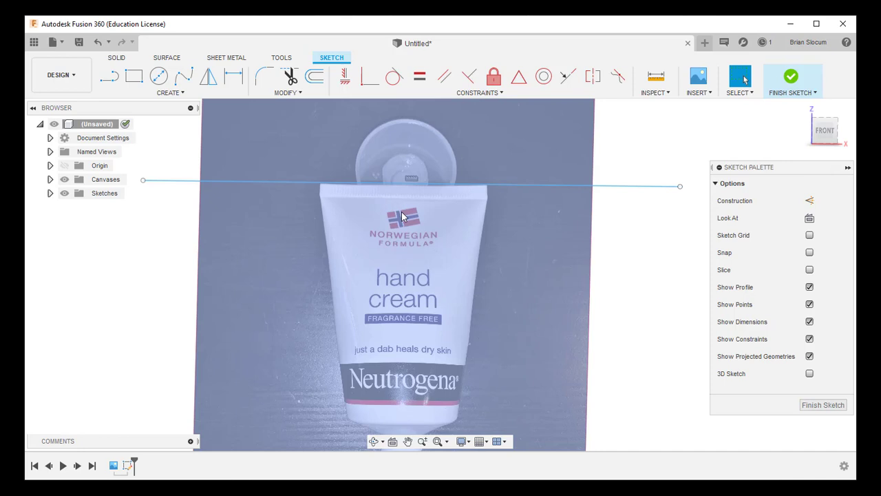
{"action": "left_click_drag", "start_coordinate": [628, 186], "coordinate": [625, 181]}
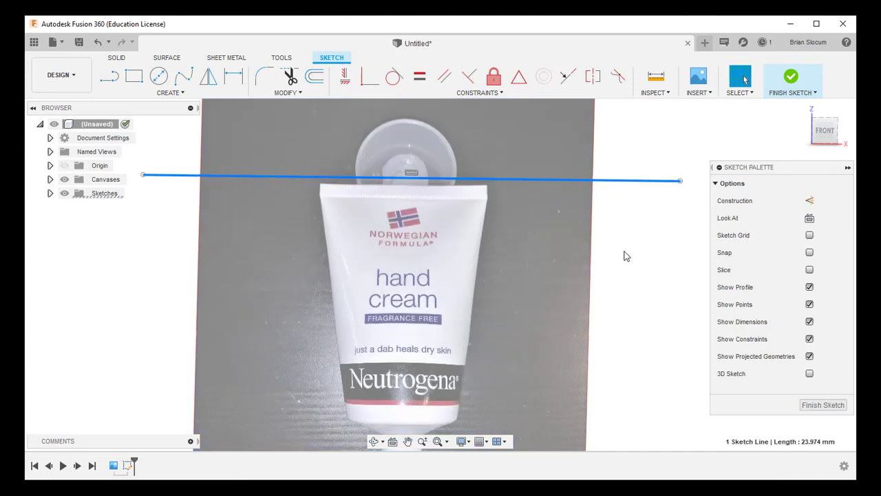
{"action": "key", "text": "Delete"}
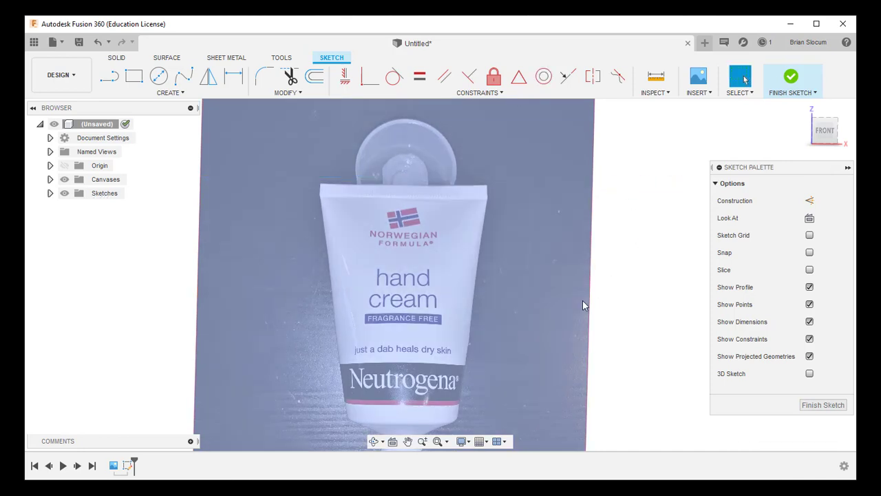
Calibrate the canvas by picking both ends of the tube's top seam and setting the distance between them to 62 mm
{"action": "scroll", "coordinate": [584, 304], "scroll_direction": "up", "scroll_amount": 1}
{"action": "scroll", "coordinate": [584, 304], "scroll_direction": "down", "scroll_amount": 2}
{"action": "scroll", "coordinate": [584, 303], "scroll_direction": "down", "scroll_amount": 2}
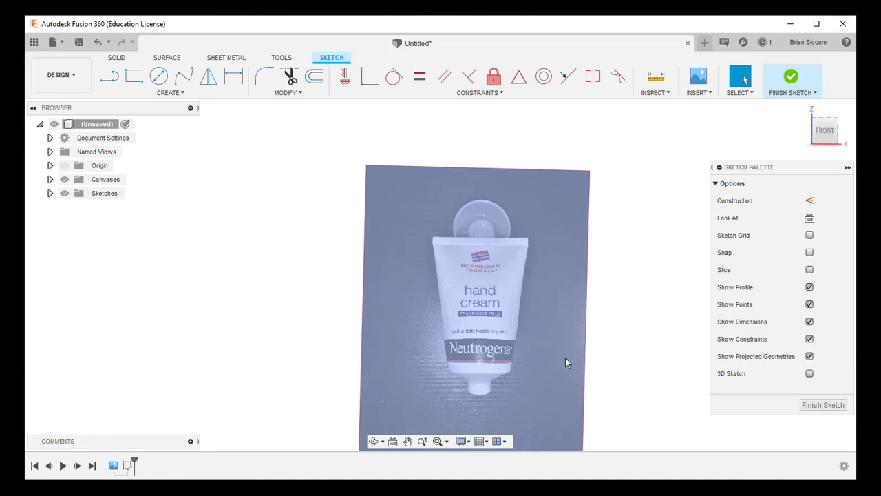
{"action": "right_click", "coordinate": [540, 268]}
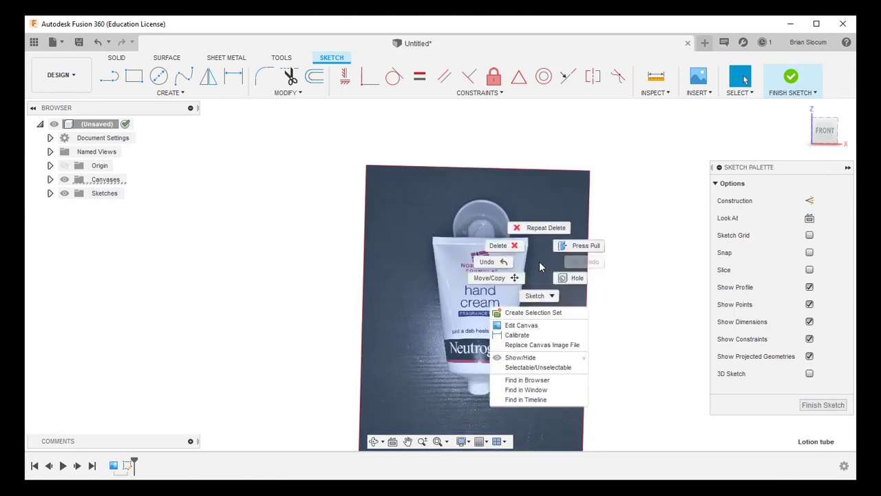
{"action": "left_click", "coordinate": [525, 336]}
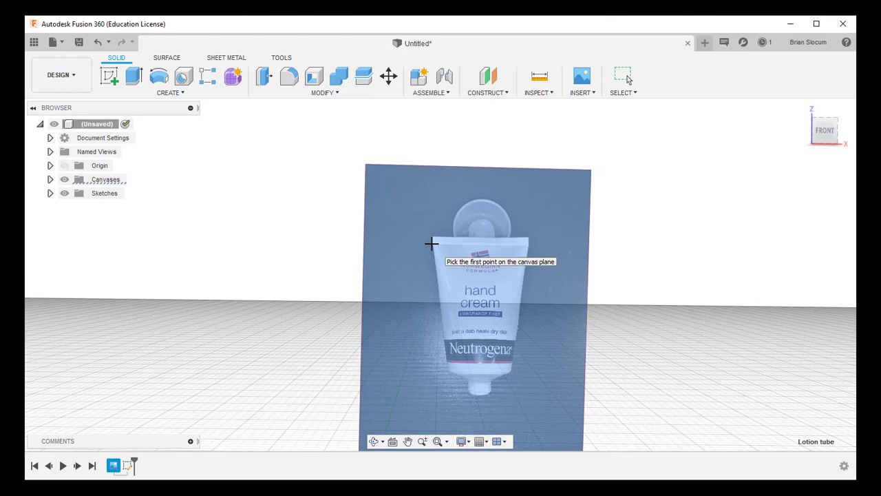
{"action": "scroll", "coordinate": [432, 243], "scroll_direction": "up", "scroll_amount": 5}
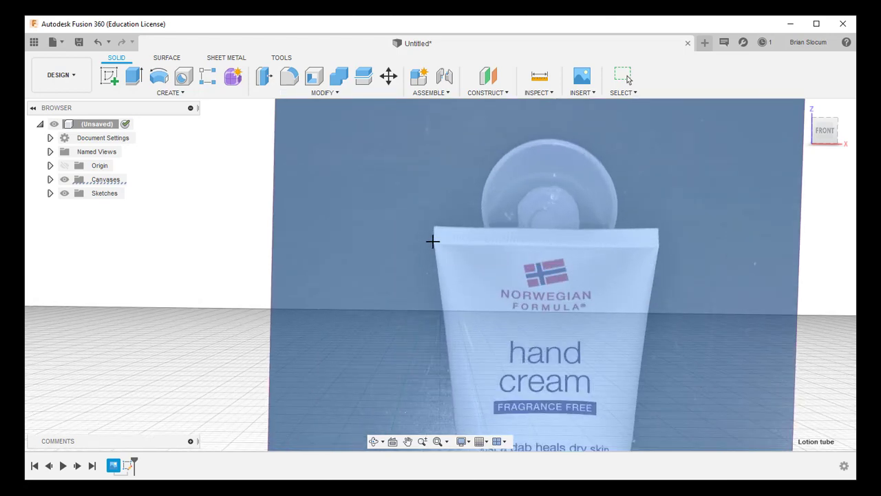
{"action": "left_click", "coordinate": [432, 241]}
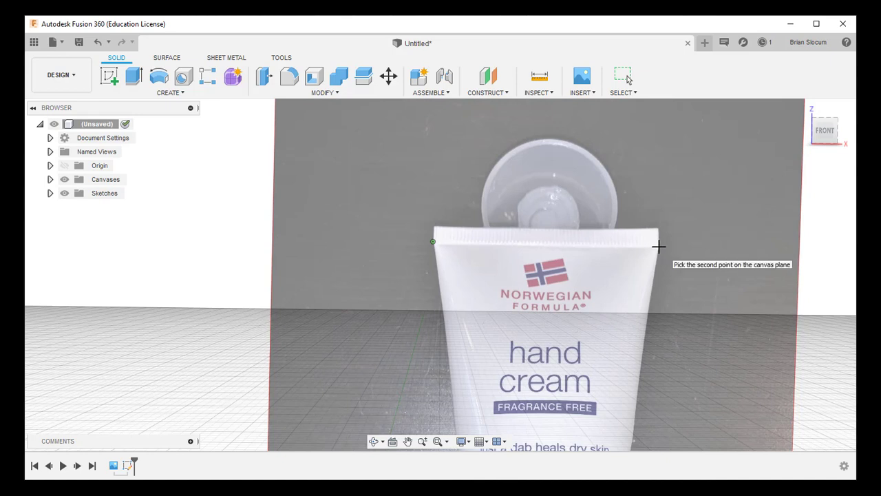
{"action": "left_click", "coordinate": [659, 246]}
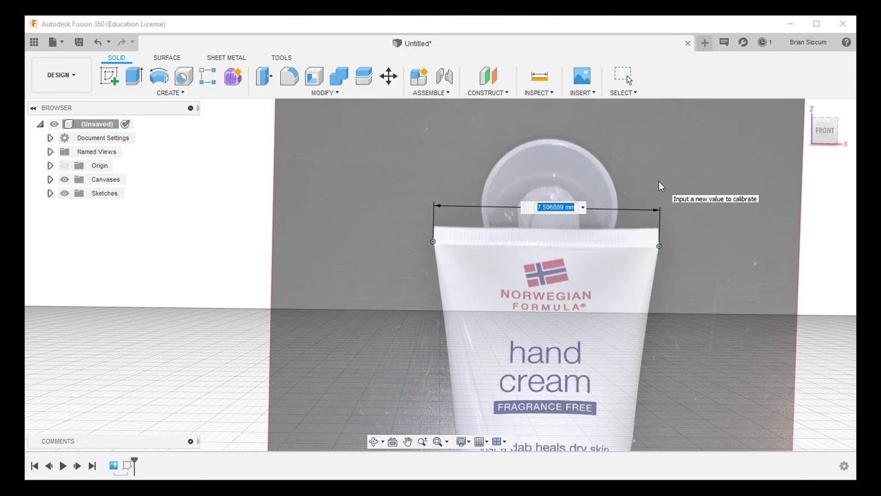
{"action": "type", "text": "62"}
{"action": "key", "text": "Return"}
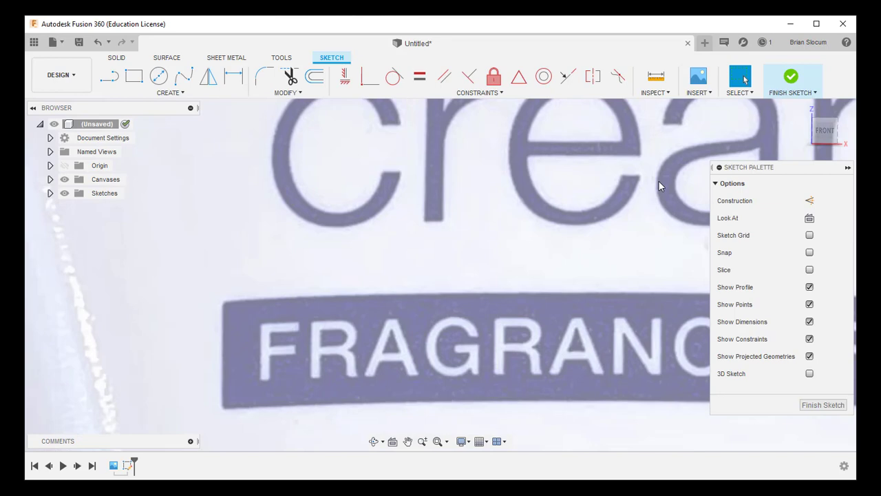
Edit the canvas to move it 70 mm to the right and 80 mm up, bringing its lower-left corner near the origin
{"action": "scroll", "coordinate": [583, 178], "scroll_direction": "down", "scroll_amount": 4}
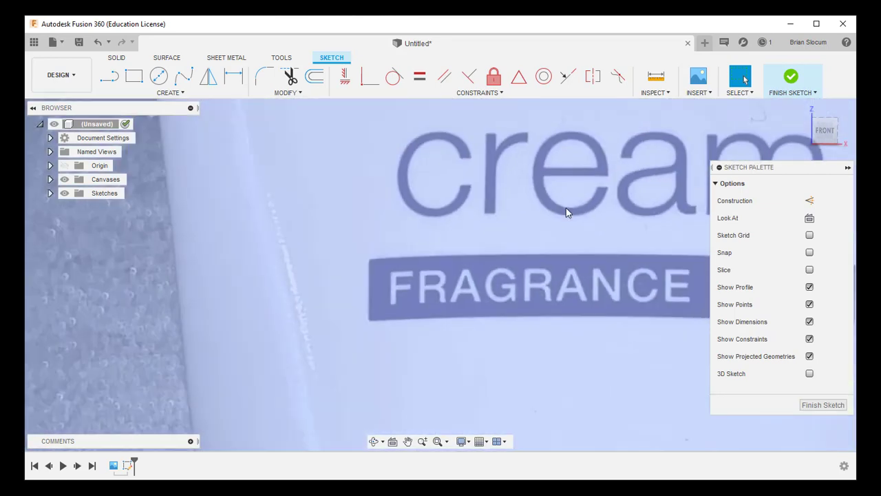
{"action": "scroll", "coordinate": [566, 212], "scroll_direction": "down", "scroll_amount": 8}
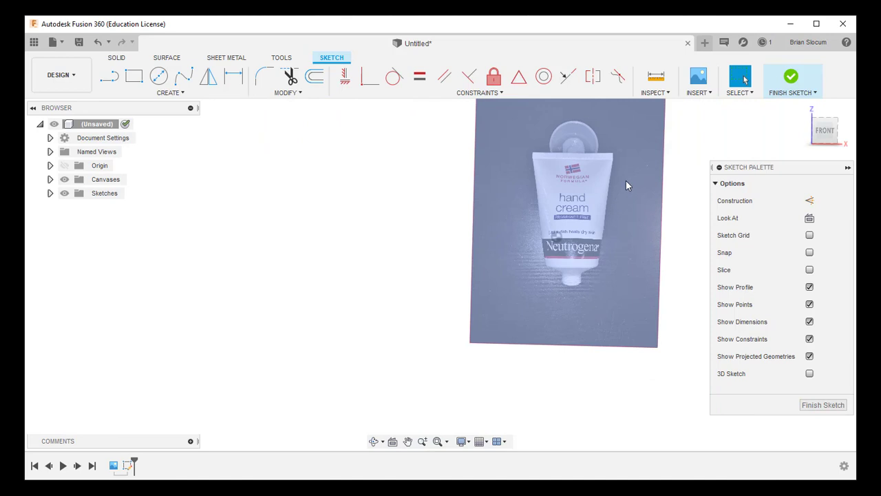
{"action": "middle_click_drag", "start_coordinate": [626, 180], "coordinate": [413, 218]}
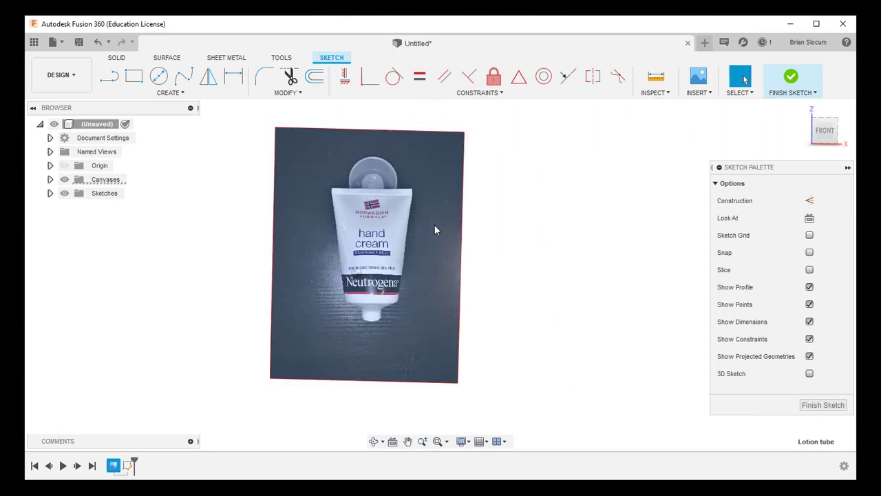
{"action": "right_click", "coordinate": [435, 225]}
{"action": "left_click", "coordinate": [416, 288]}
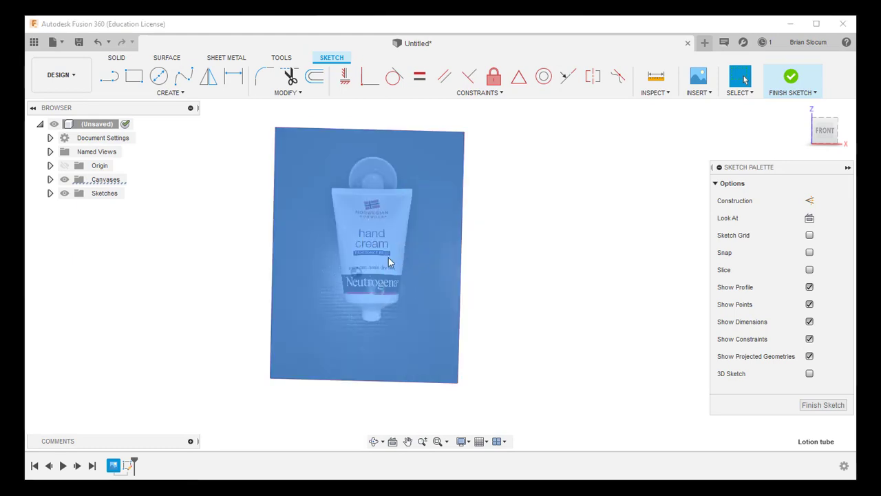
{"action": "left_click_drag", "start_coordinate": [413, 256], "coordinate": [513, 256]}
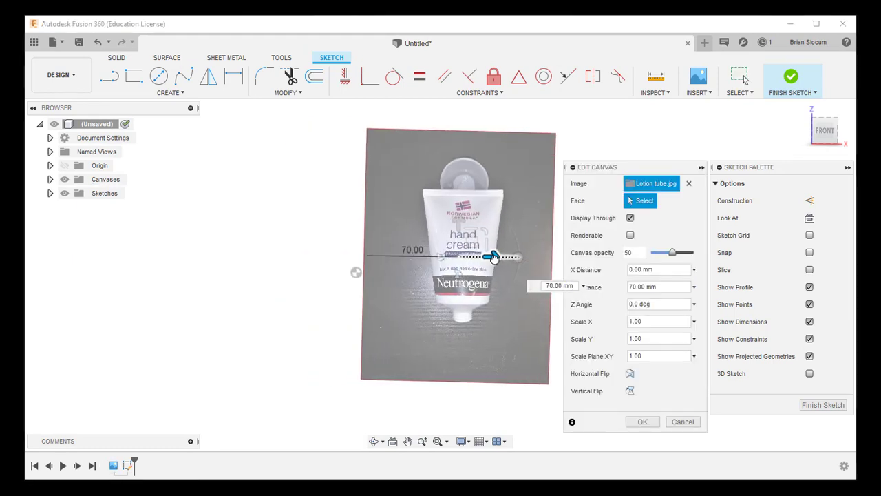
{"action": "left_click_drag", "start_coordinate": [459, 222], "coordinate": [467, 131]}
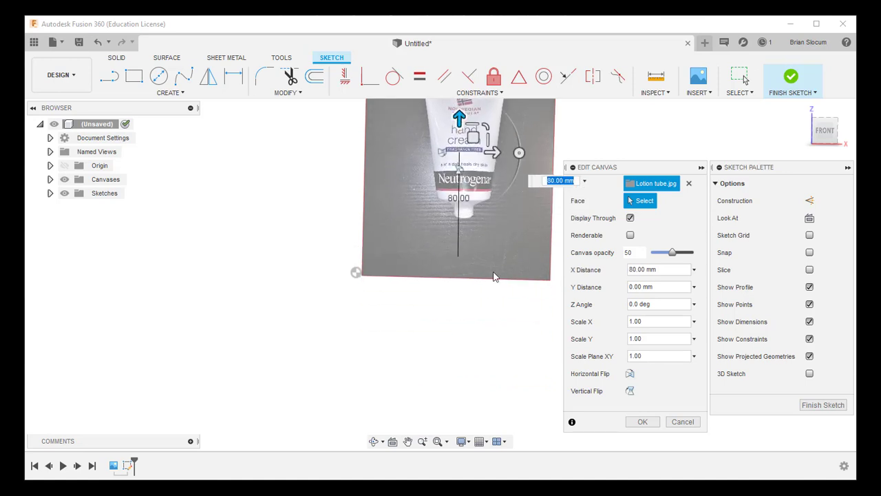
{"action": "left_click", "coordinate": [646, 423]}
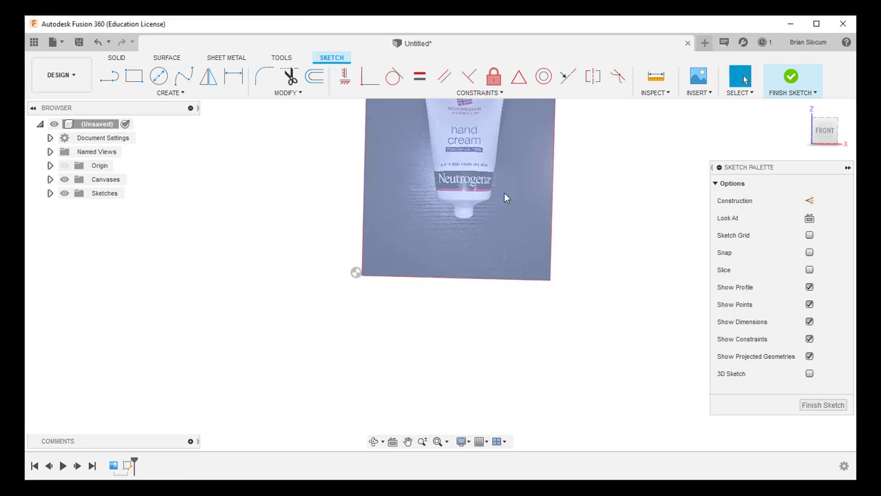
Sketch a straight line along the tube's top edge from its left corner to its right corner
{"action": "scroll", "coordinate": [504, 192], "scroll_direction": "up", "scroll_amount": 2}
{"action": "scroll", "coordinate": [505, 179], "scroll_direction": "down", "scroll_amount": 4}
{"action": "middle_click_drag", "start_coordinate": [517, 170], "coordinate": [487, 301]}
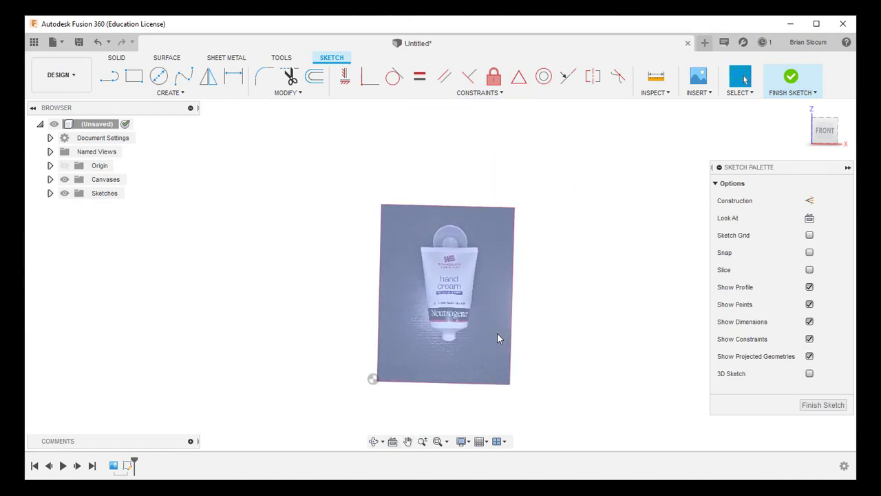
{"action": "scroll", "coordinate": [466, 276], "scroll_direction": "up", "scroll_amount": 2}
{"action": "scroll", "coordinate": [470, 270], "scroll_direction": "up", "scroll_amount": 2}
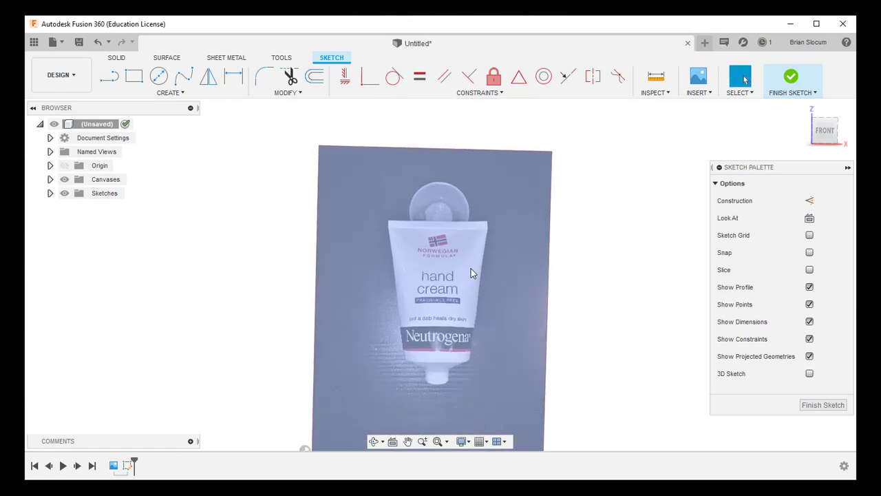
{"action": "middle_click_drag", "start_coordinate": [484, 332], "coordinate": [463, 304]}
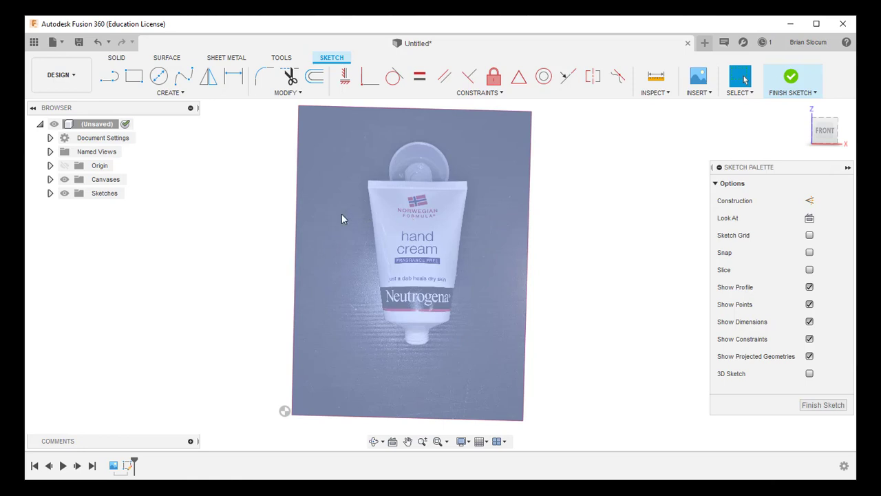
{"action": "left_click", "coordinate": [110, 82]}
{"action": "scroll", "coordinate": [375, 186], "scroll_direction": "up", "scroll_amount": 2}
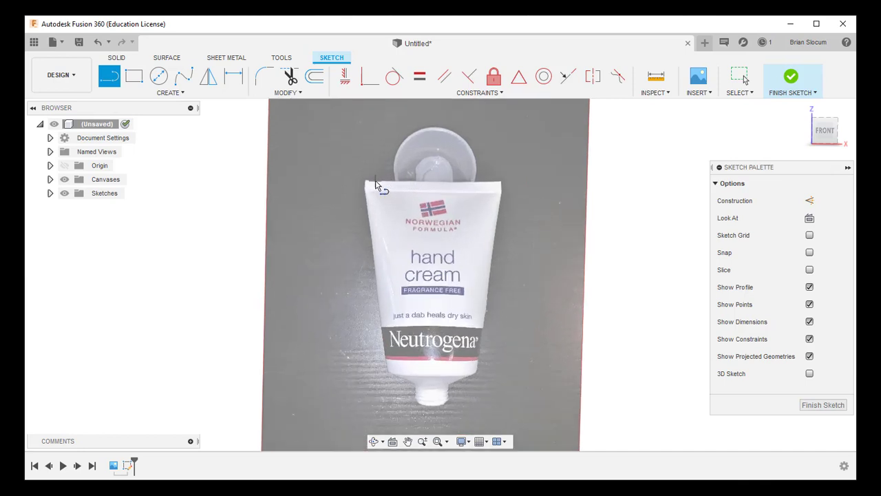
{"action": "scroll", "coordinate": [375, 186], "scroll_direction": "up", "scroll_amount": 3}
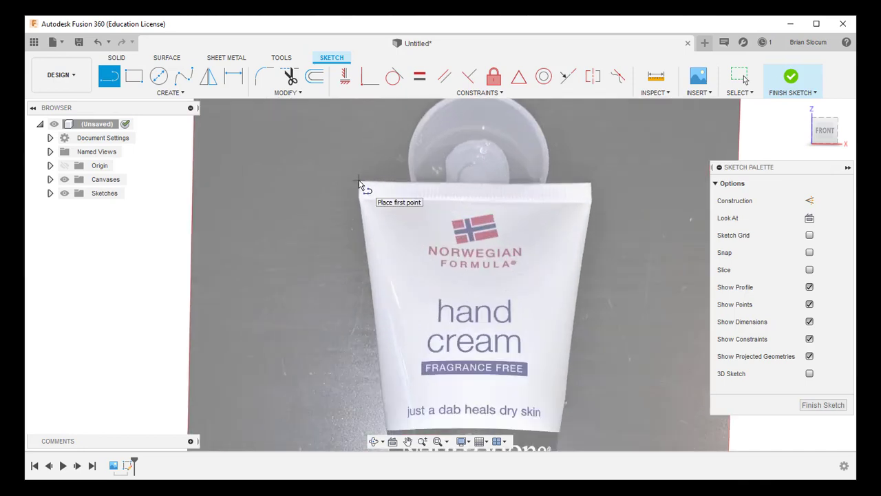
{"action": "left_click", "coordinate": [359, 181]}
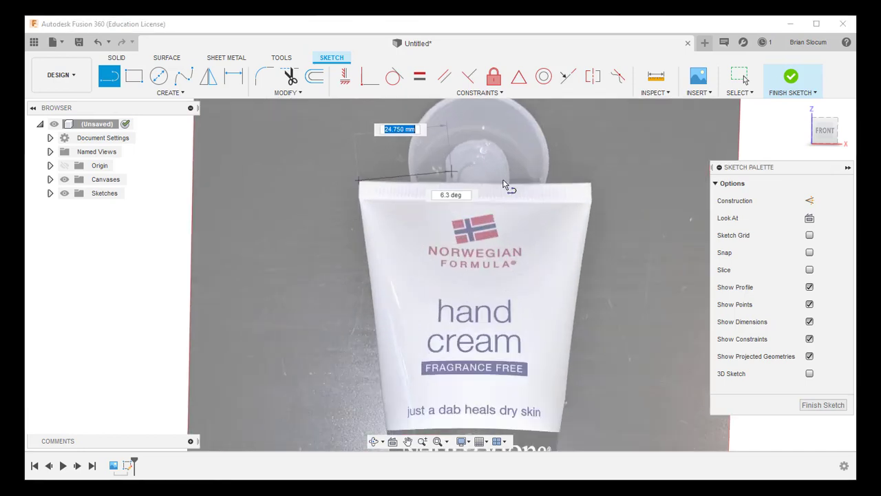
{"action": "left_click", "coordinate": [592, 184]}
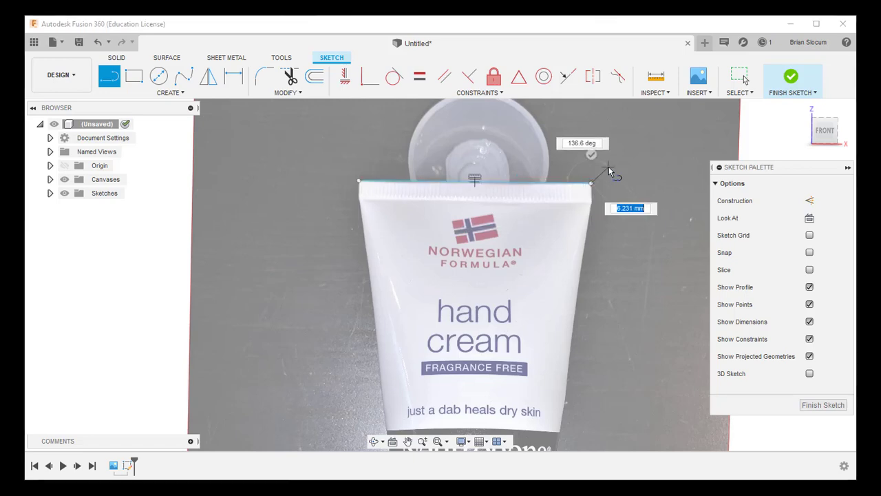
{"action": "key", "text": "Escape"}
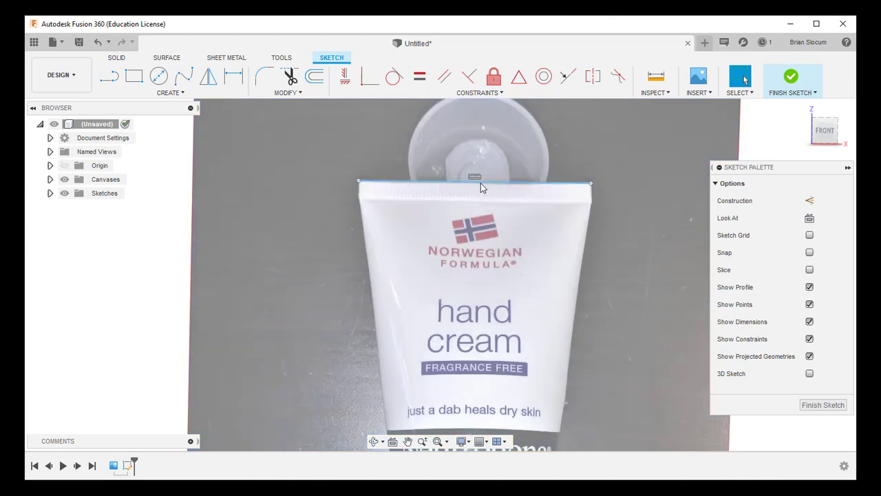
Sketch a centre line from the top line's midpoint, perpendicular to it, down to the end of the threaded nozzle
{"action": "left_click", "coordinate": [109, 75]}
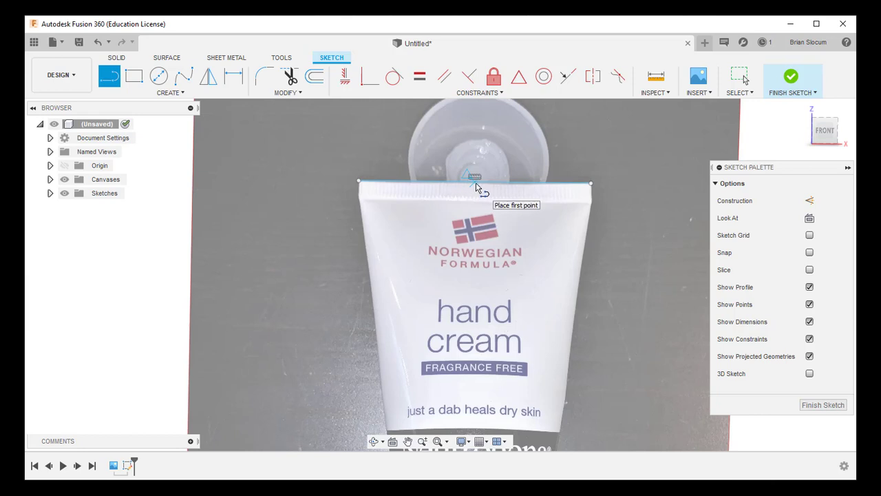
{"action": "left_click", "coordinate": [476, 183]}
{"action": "scroll", "coordinate": [473, 288], "scroll_direction": "up", "scroll_amount": 1}
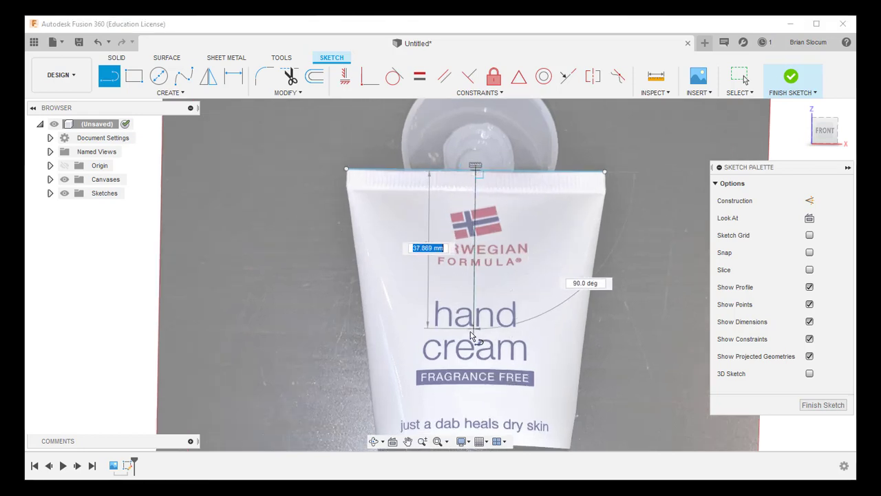
{"action": "middle_click_drag", "start_coordinate": [472, 334], "coordinate": [453, 93]}
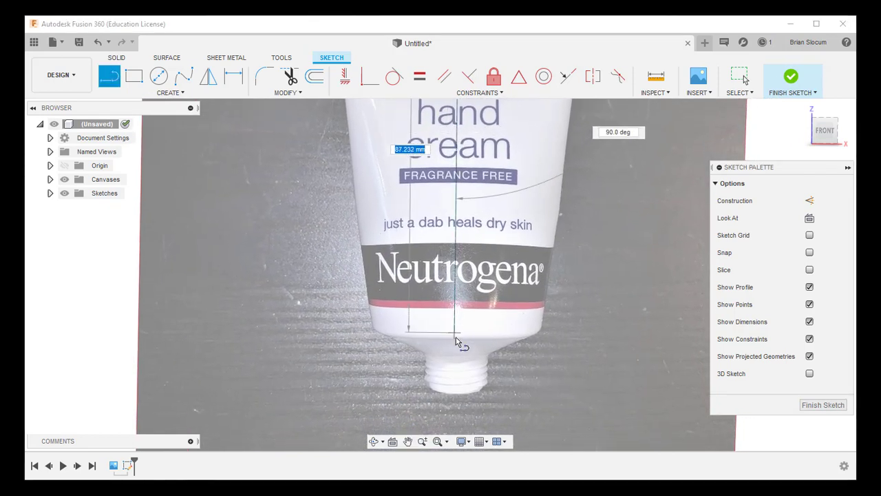
{"action": "left_click", "coordinate": [453, 395]}
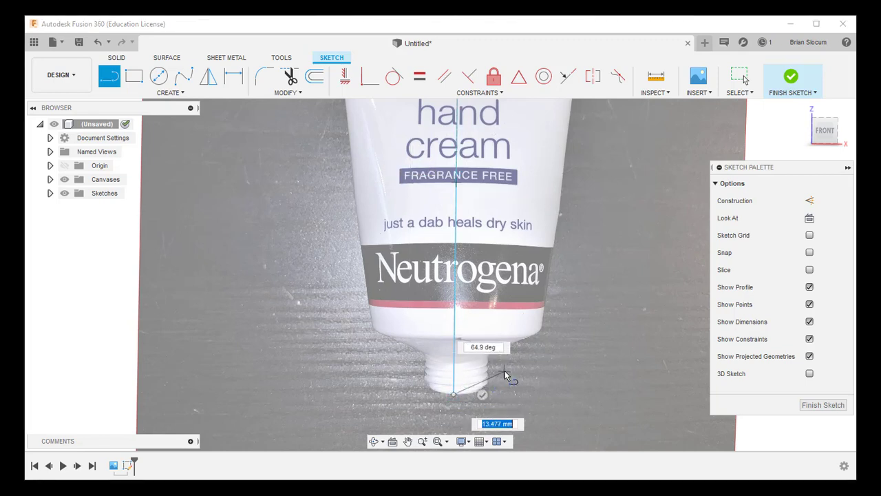
{"action": "key", "text": "Escape"}
{"action": "scroll", "coordinate": [495, 326], "scroll_direction": "down", "scroll_amount": 3}
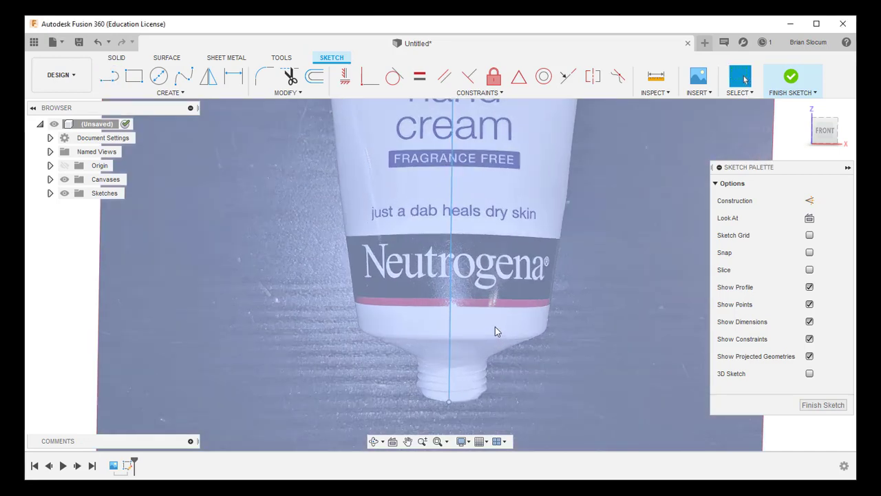
{"action": "scroll", "coordinate": [492, 319], "scroll_direction": "down", "scroll_amount": 2}
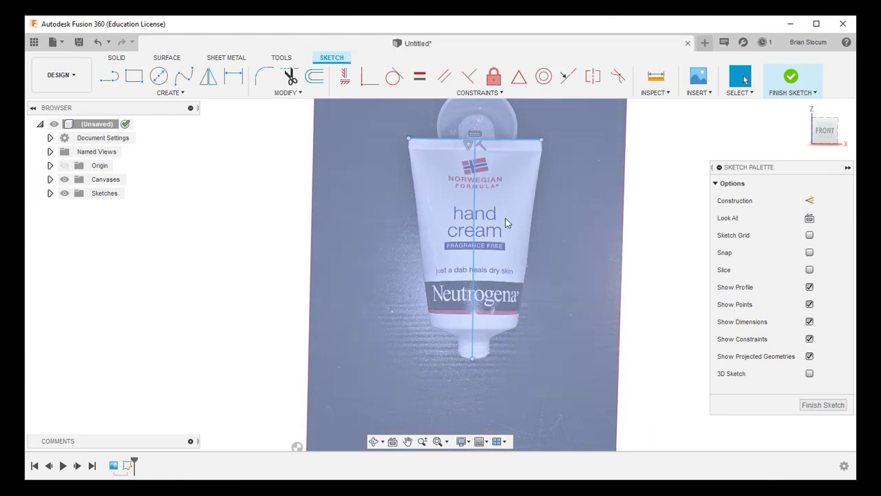
Sketch a line from the centre line's lower end, perpendicular to it, rightward to below the nozzle's right edge
{"action": "scroll", "coordinate": [507, 353], "scroll_direction": "up", "scroll_amount": 2}
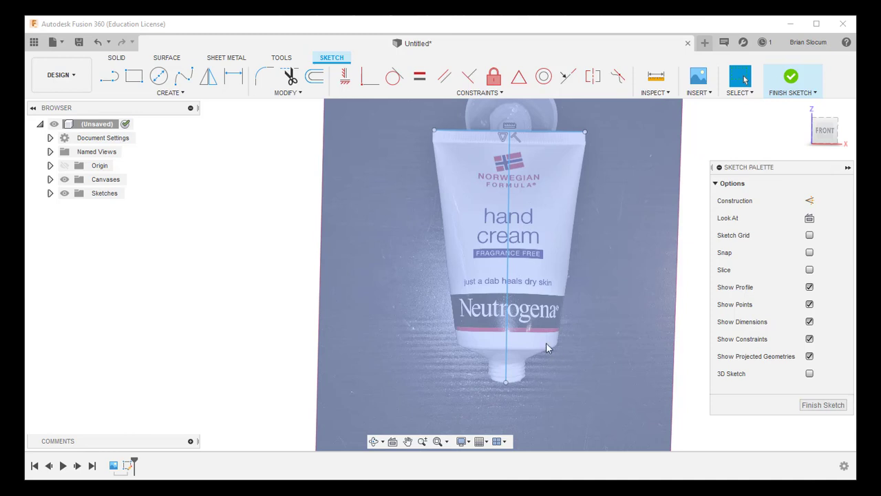
{"action": "left_click", "coordinate": [109, 84]}
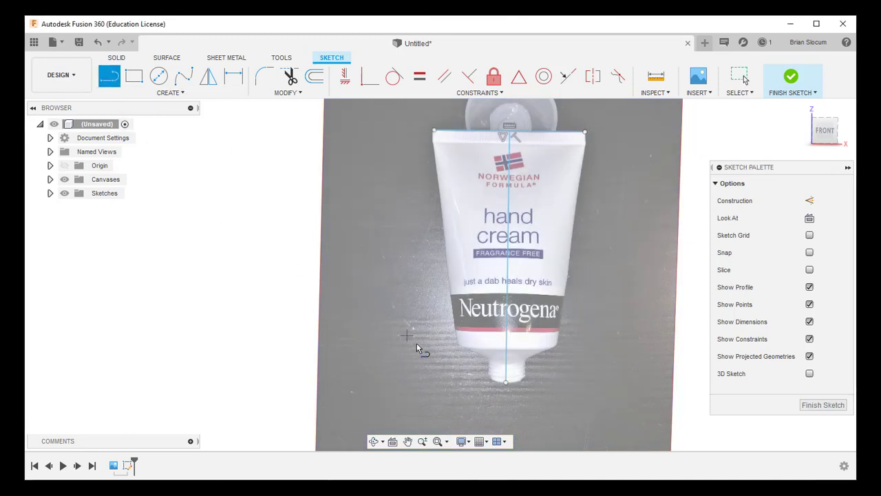
{"action": "scroll", "coordinate": [509, 393], "scroll_direction": "up", "scroll_amount": 8}
{"action": "scroll", "coordinate": [516, 378], "scroll_direction": "up", "scroll_amount": 5}
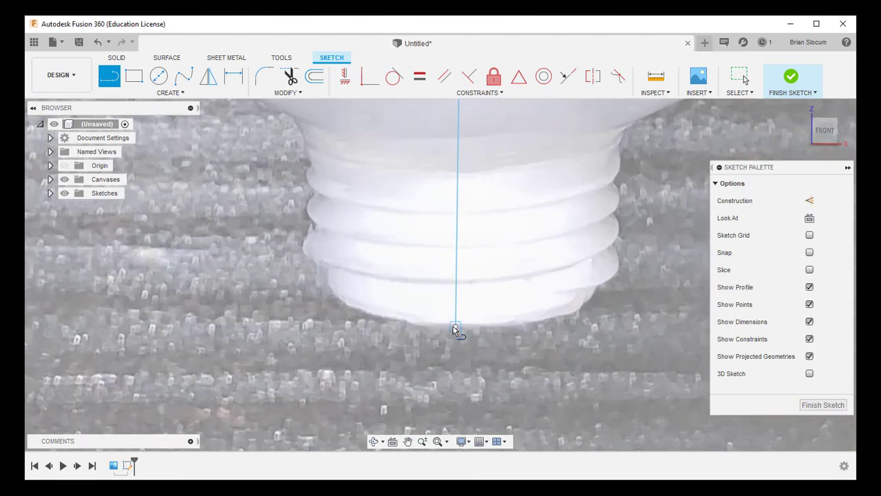
{"action": "left_click", "coordinate": [456, 326]}
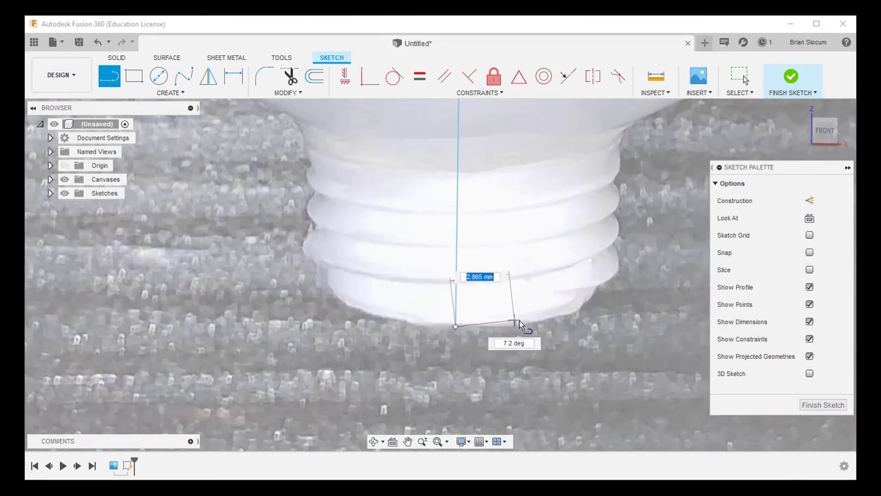
{"action": "left_click", "coordinate": [592, 327]}
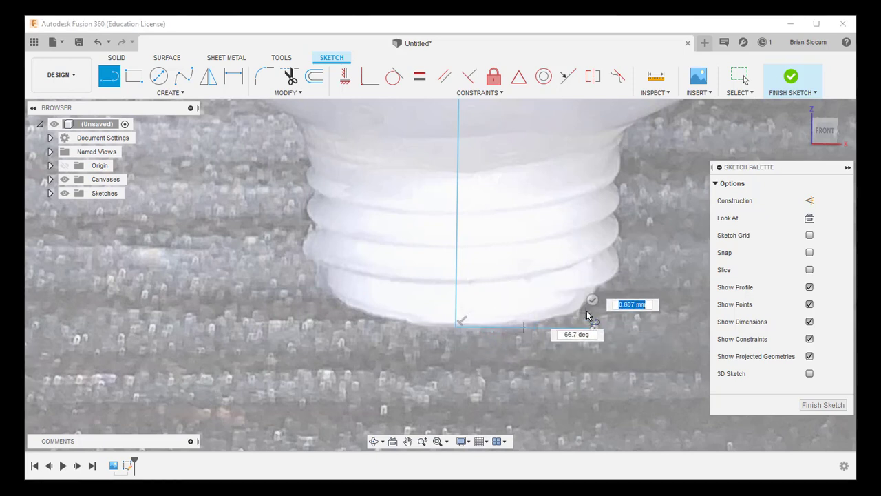
{"action": "key", "text": "Escape"}
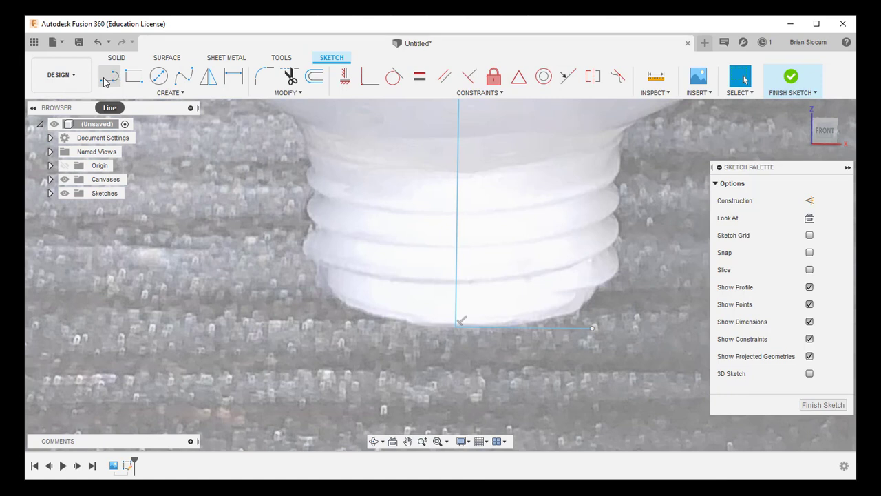
Sketch a line from the centre line just above its lower end, perpendicular to it, rightward to the threads' outer edge
{"action": "left_click", "coordinate": [105, 79]}
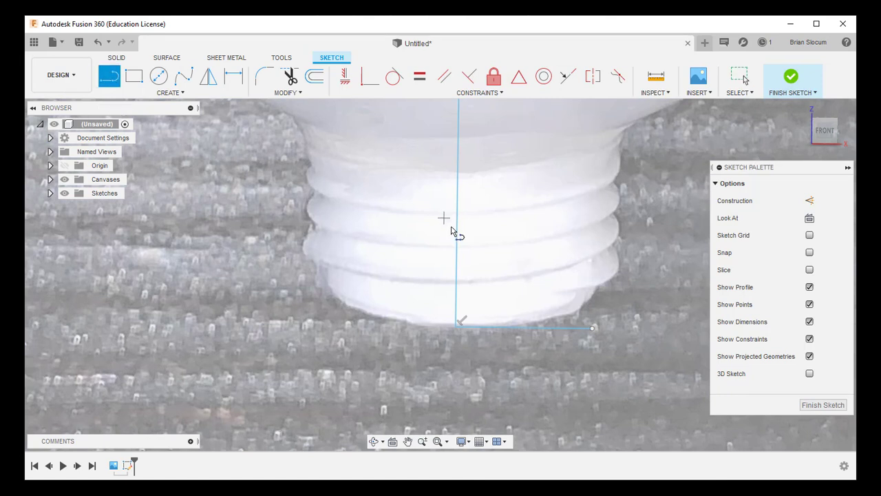
{"action": "left_click", "coordinate": [454, 299]}
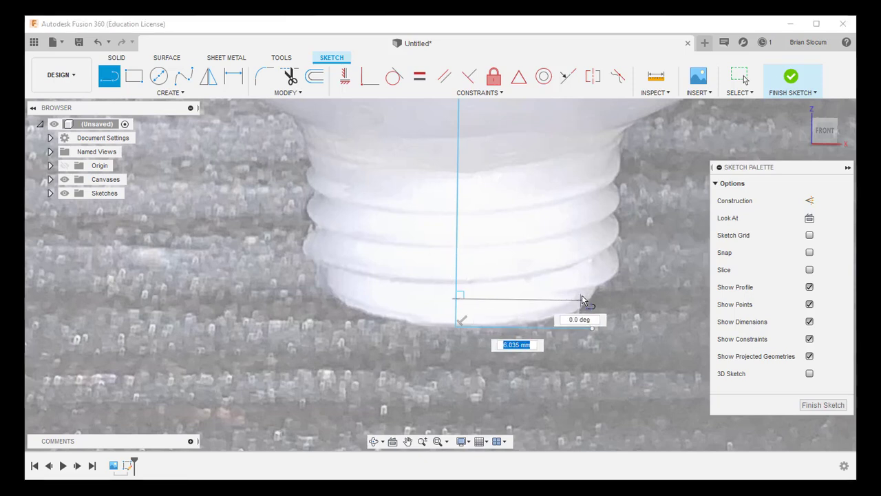
{"action": "left_click", "coordinate": [619, 301]}
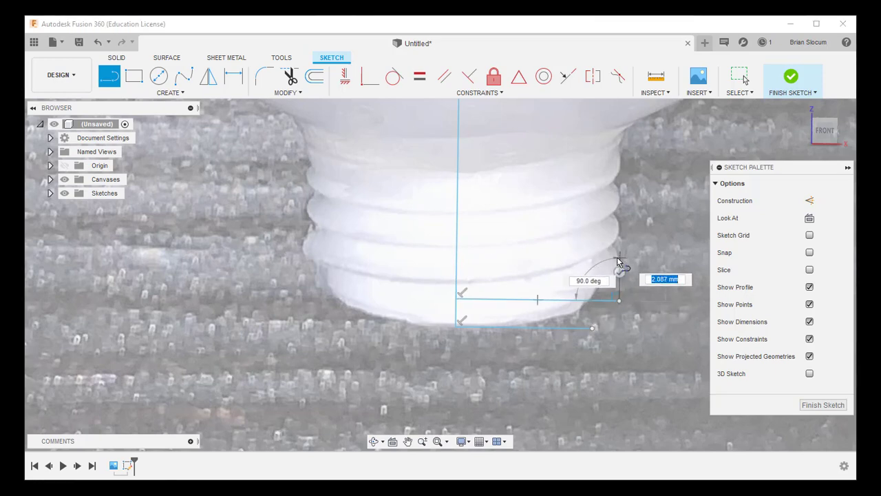
{"action": "key", "text": "Escape"}
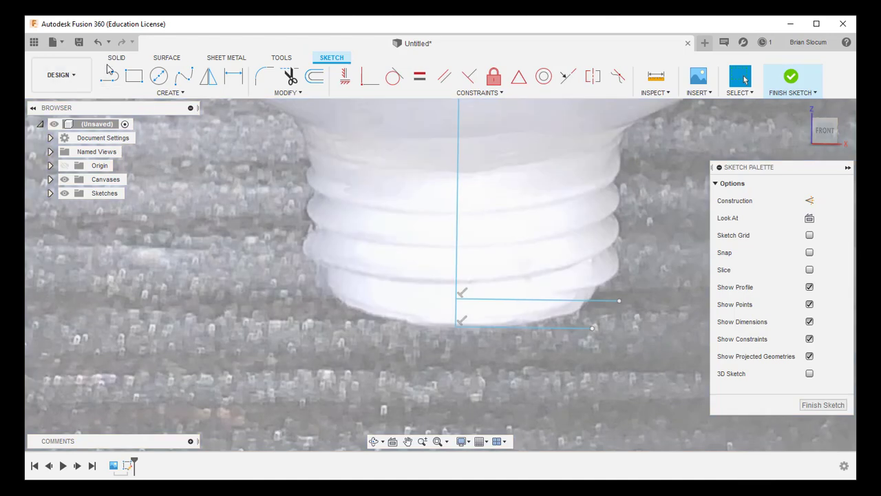
Sketch a line perpendicular to the centre line just above the nozzle's threads, ending at the neck's right edge
{"action": "left_click", "coordinate": [109, 76]}
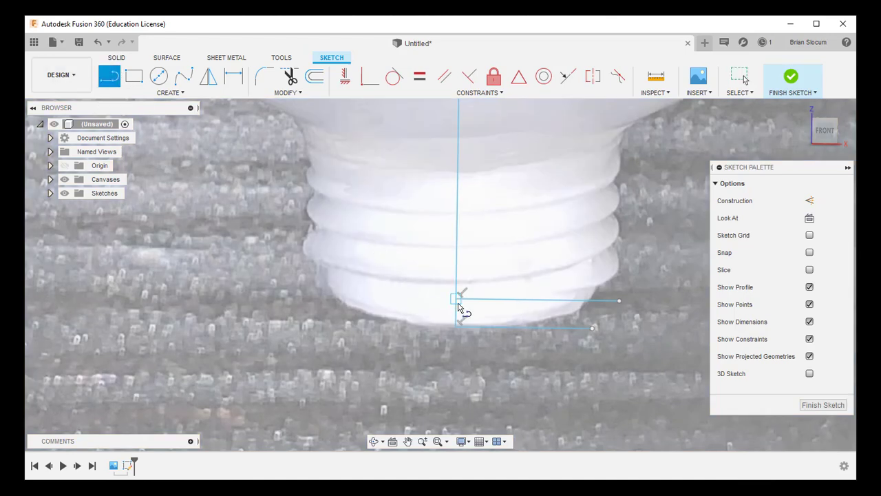
{"action": "left_click", "coordinate": [457, 144]}
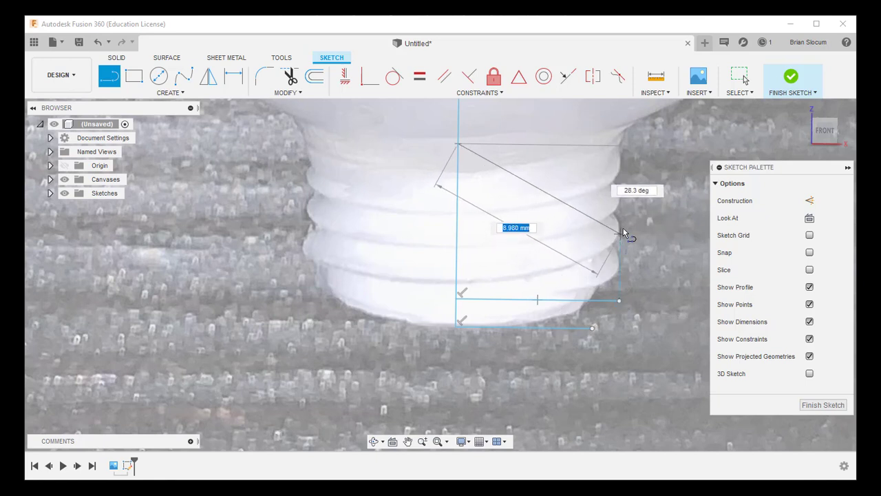
{"action": "left_click", "coordinate": [622, 144]}
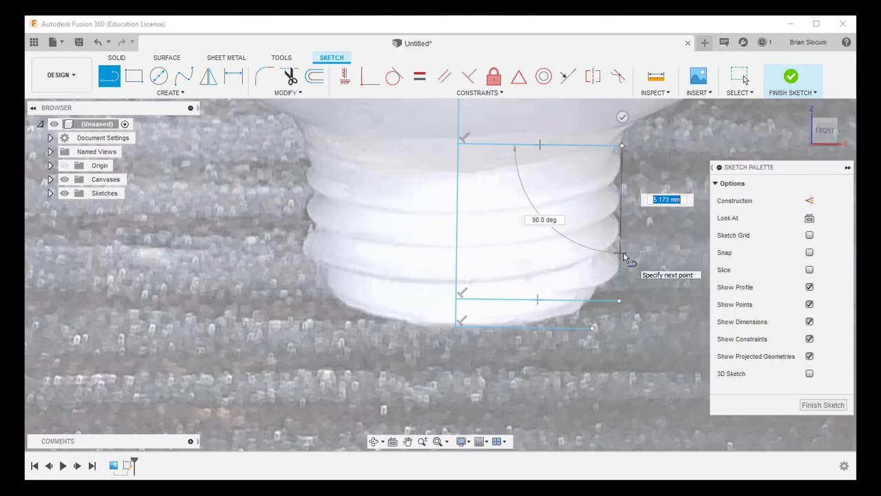
{"action": "scroll", "coordinate": [625, 257], "scroll_direction": "down", "scroll_amount": 5}
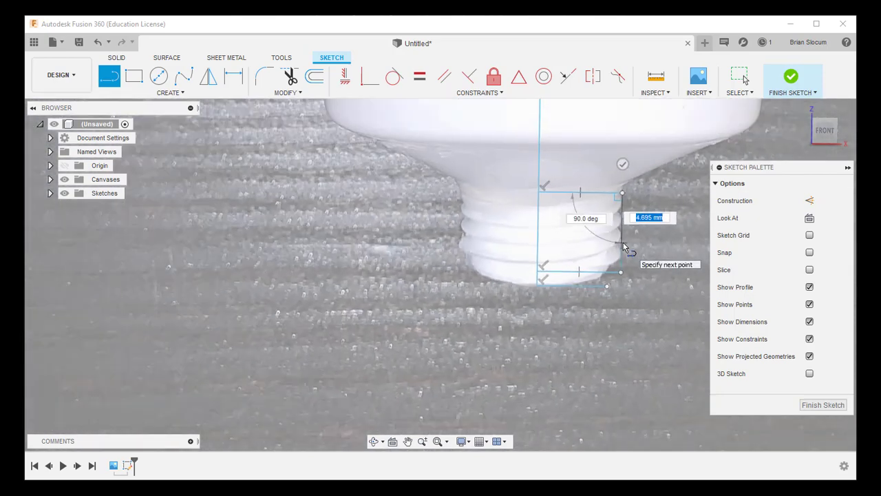
{"action": "key", "text": "Escape"}
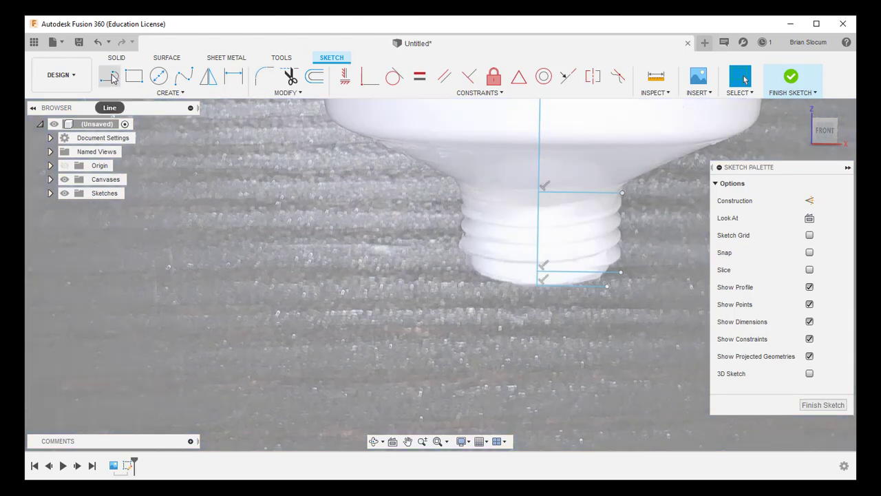
Sketch a line from the centre line at the tube's shoulder, perpendicular to it, rightward to below the tube body's right edge
{"action": "left_click", "coordinate": [112, 77]}
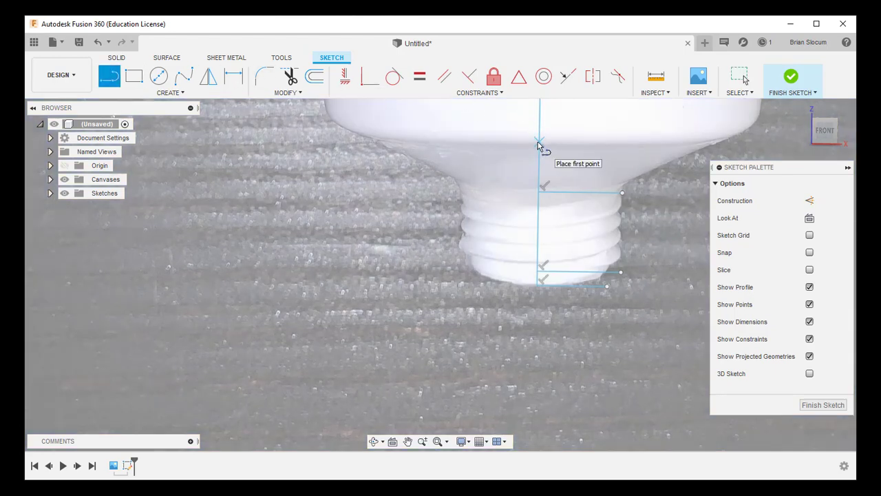
{"action": "left_click", "coordinate": [540, 142]}
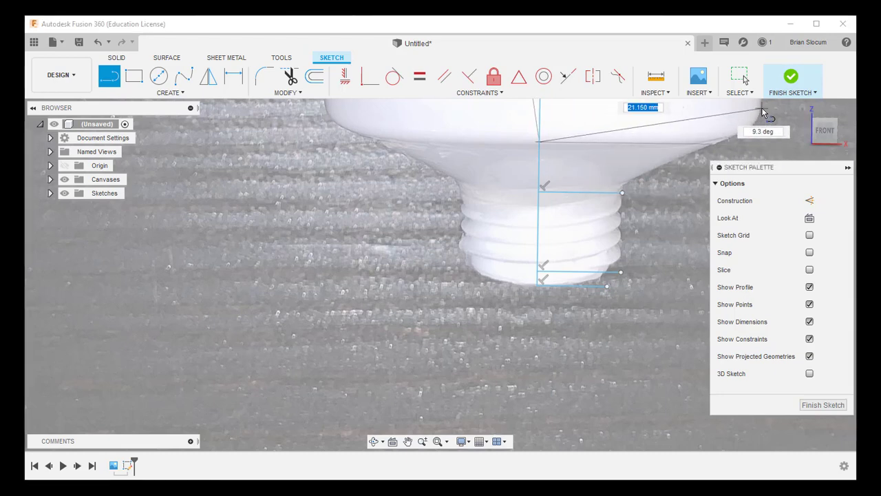
{"action": "left_click", "coordinate": [762, 145]}
{"action": "key", "text": "Escape"}
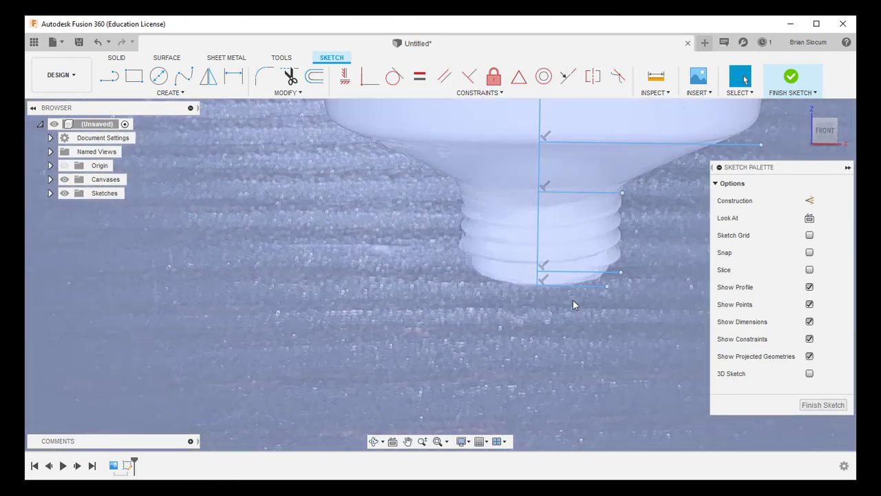
Sketch a line from the centre line along the lower edge of the crimped seal, perpendicular to it, to the tube's right edge
{"action": "scroll", "coordinate": [666, 203], "scroll_direction": "down", "scroll_amount": 3}
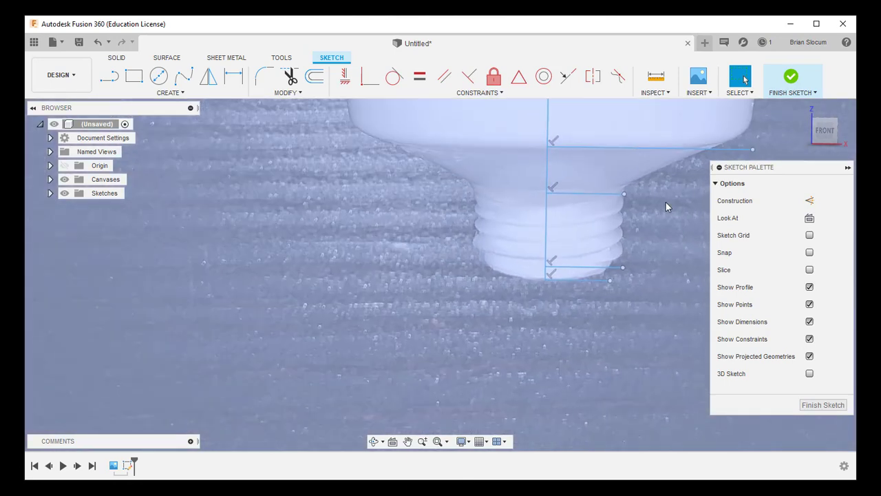
{"action": "scroll", "coordinate": [666, 210], "scroll_direction": "down", "scroll_amount": 2}
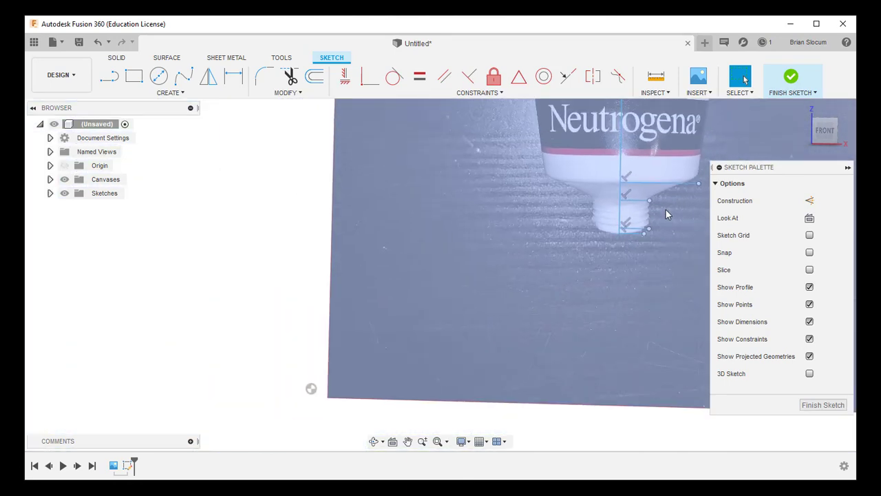
{"action": "middle_click_drag", "start_coordinate": [669, 204], "coordinate": [549, 400]}
{"action": "middle_click_drag", "start_coordinate": [527, 223], "coordinate": [501, 305]}
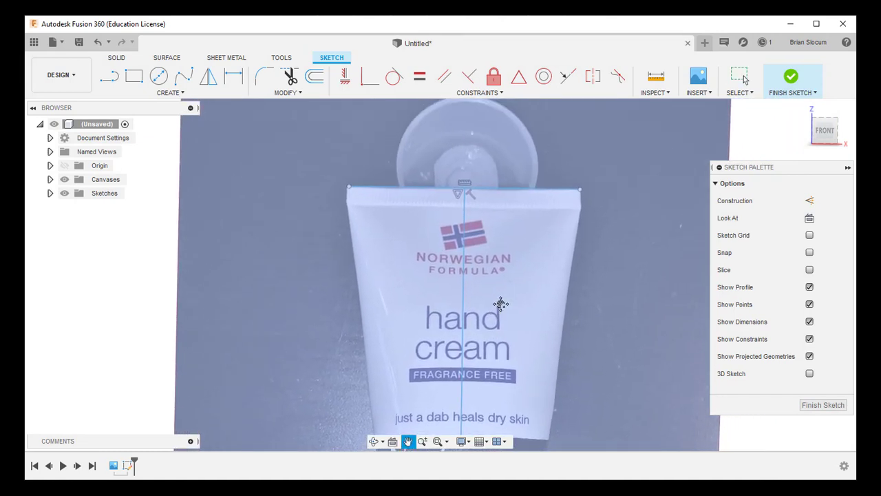
{"action": "left_click", "coordinate": [110, 79]}
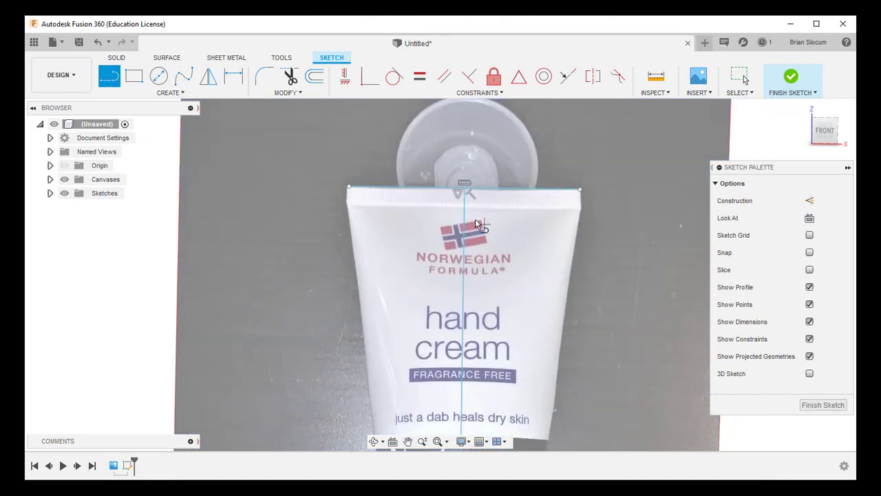
{"action": "scroll", "coordinate": [461, 212], "scroll_direction": "up", "scroll_amount": 5}
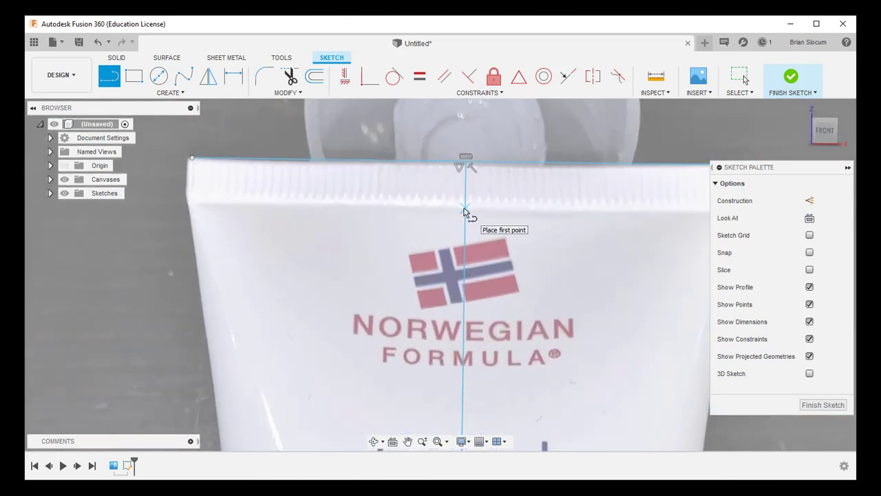
{"action": "left_click", "coordinate": [465, 210]}
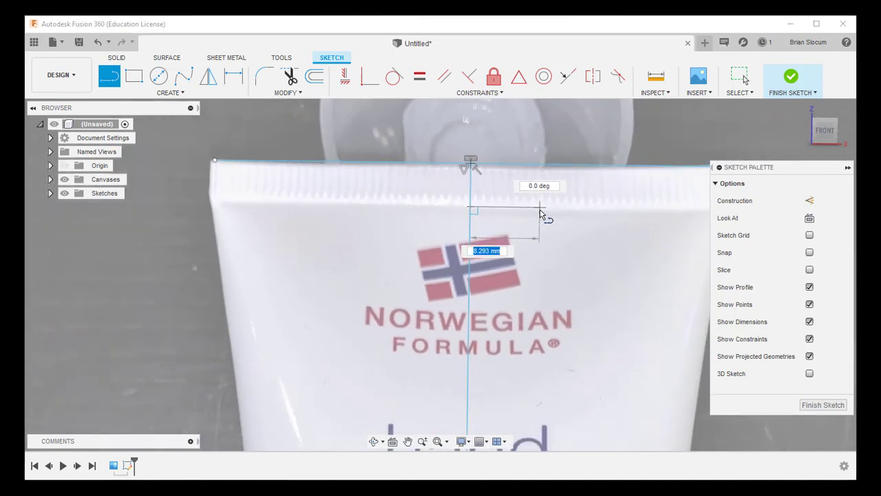
{"action": "scroll", "coordinate": [540, 216], "scroll_direction": "down", "scroll_amount": 2}
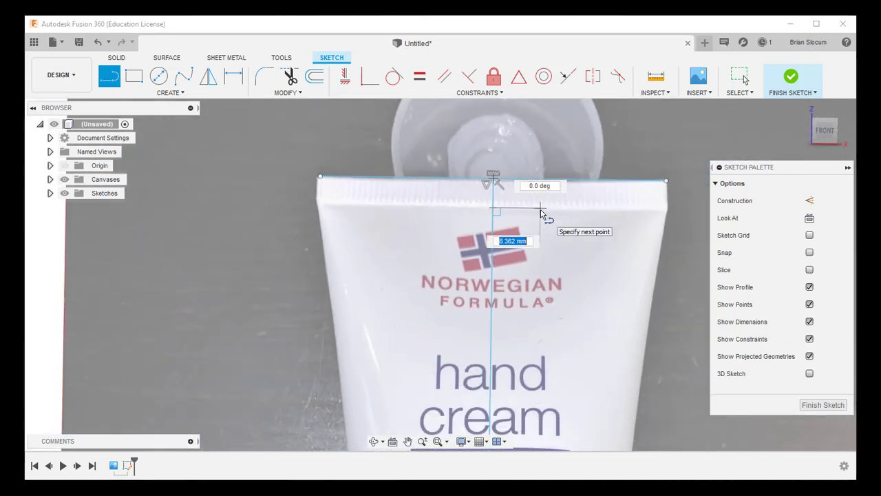
{"action": "left_click", "coordinate": [666, 210]}
{"action": "key", "text": "Escape"}
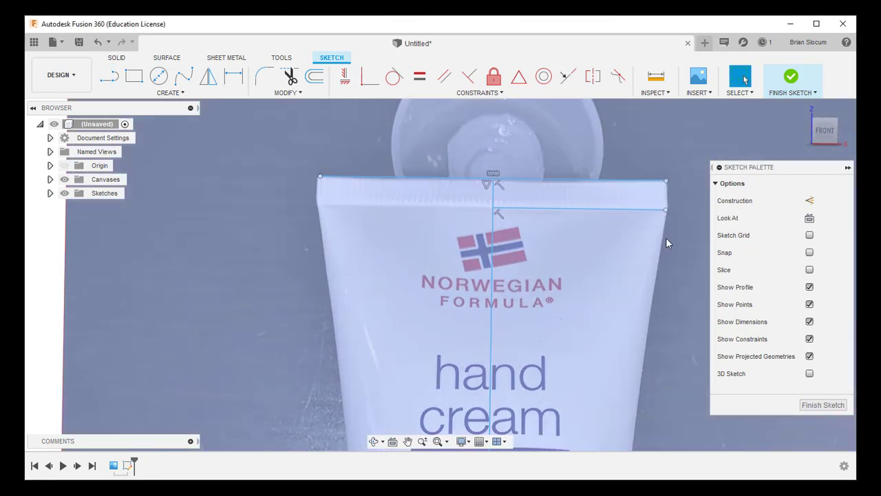
Finish the profile sketch and hide the tube photo canvas
{"action": "scroll", "coordinate": [663, 245], "scroll_direction": "up", "scroll_amount": 1}
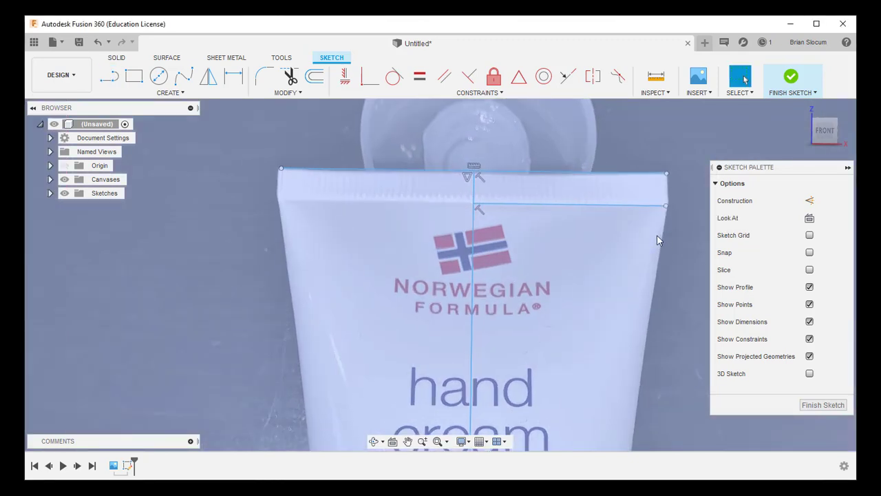
{"action": "left_click", "coordinate": [793, 77]}
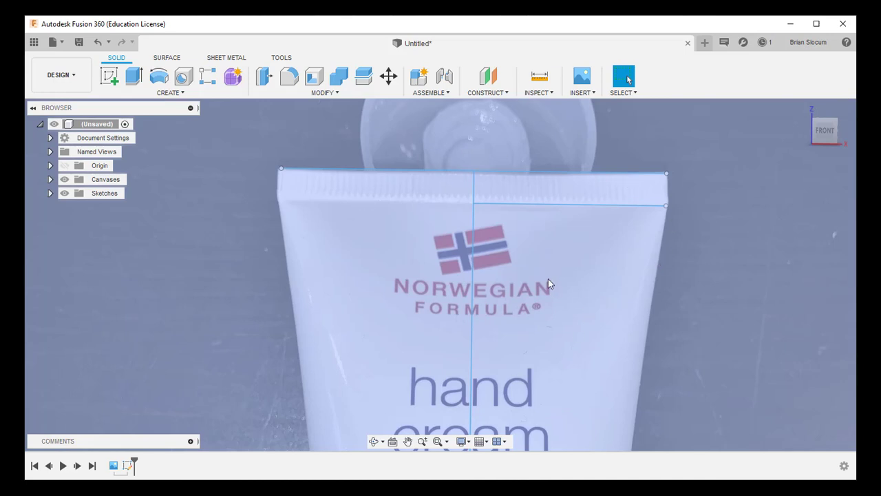
{"action": "scroll", "coordinate": [548, 279], "scroll_direction": "up", "scroll_amount": 3}
{"action": "scroll", "coordinate": [548, 279], "scroll_direction": "down", "scroll_amount": 8}
{"action": "scroll", "coordinate": [548, 282], "scroll_direction": "down", "scroll_amount": 3}
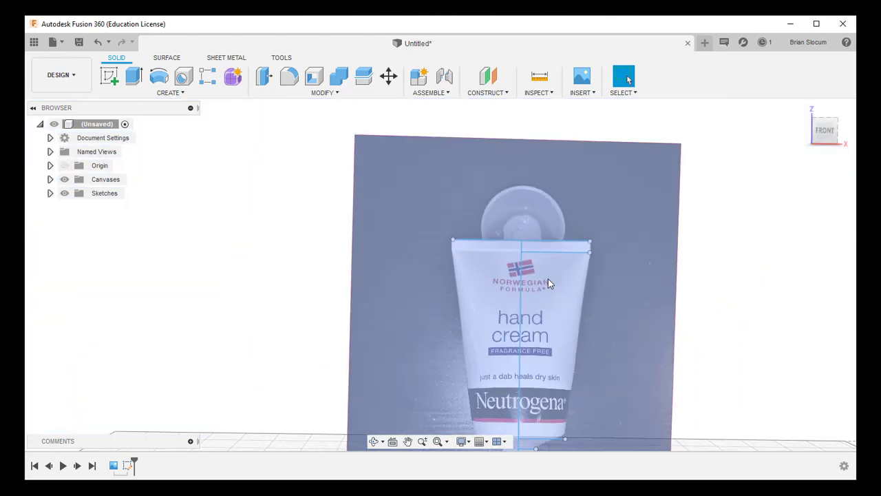
{"action": "left_click", "coordinate": [802, 109]}
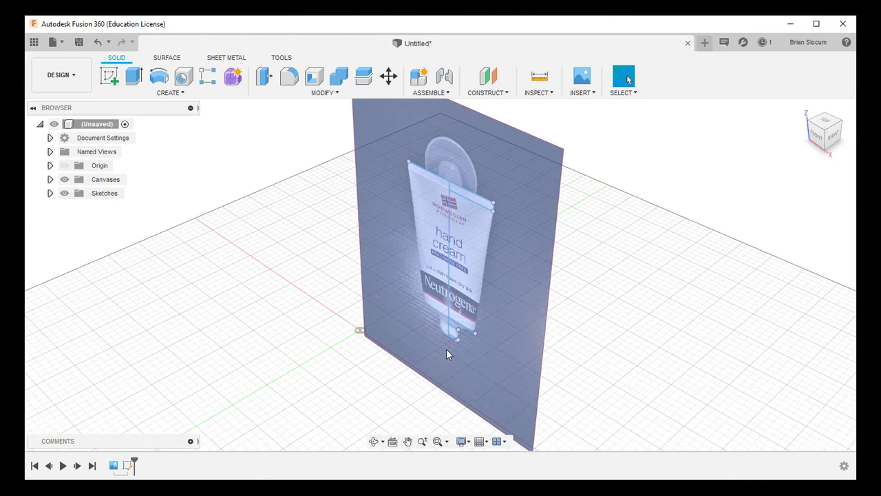
{"action": "left_click", "coordinate": [64, 180]}
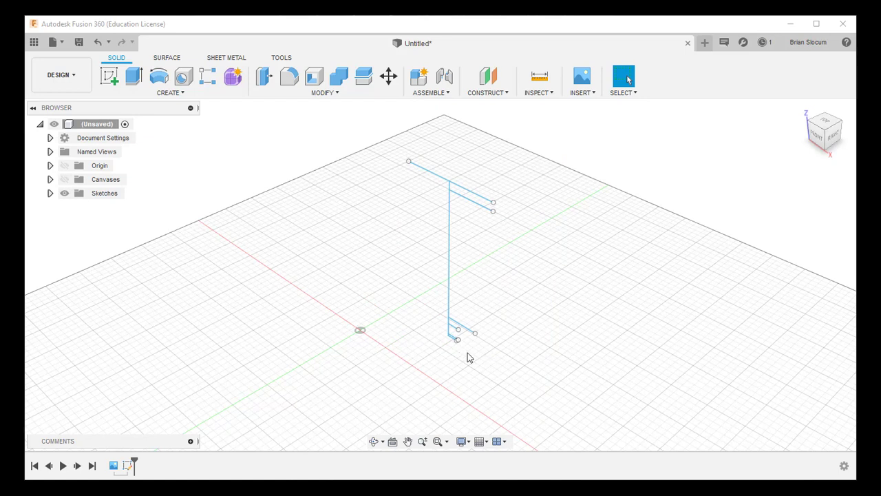
Create a plane at a 0.0 deg angle through the lowest horizontal sketch line at the nozzle's end
{"action": "scroll", "coordinate": [460, 357], "scroll_direction": "up", "scroll_amount": 3}
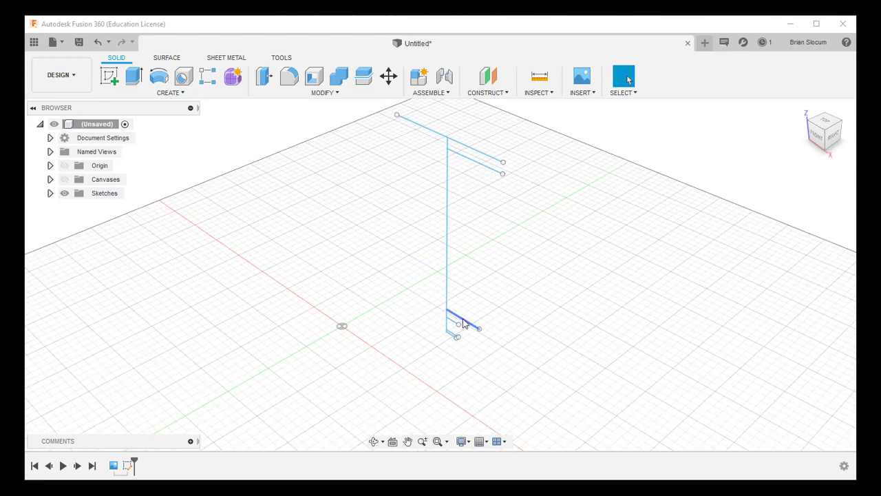
{"action": "left_click_drag", "start_coordinate": [449, 317], "coordinate": [453, 334]}
{"action": "left_click", "coordinate": [489, 95]}
{"action": "left_click", "coordinate": [484, 118]}
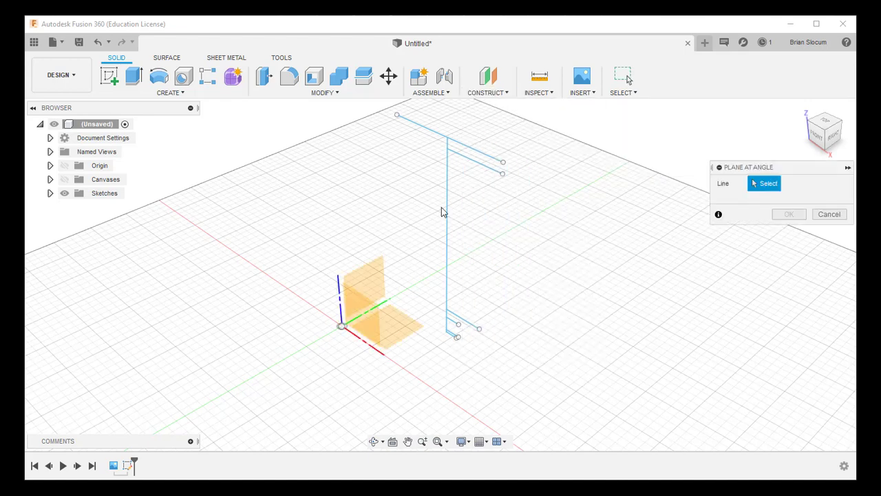
{"action": "scroll", "coordinate": [446, 341], "scroll_direction": "up", "scroll_amount": 4}
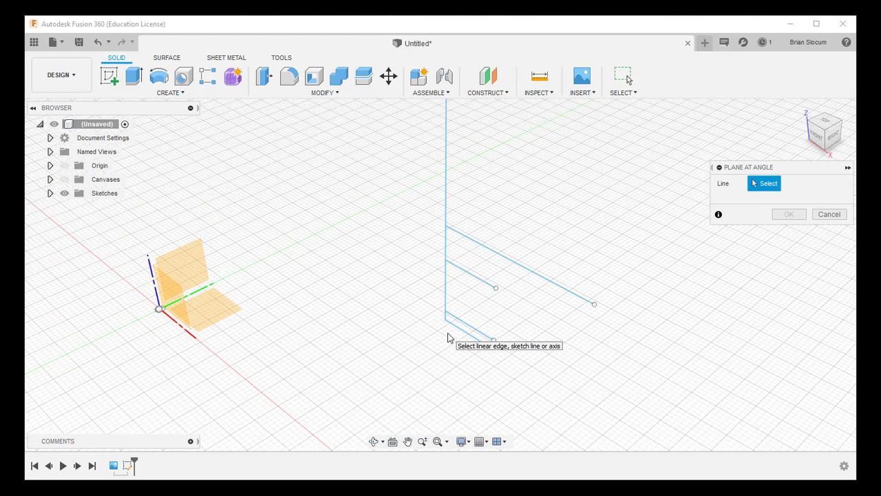
{"action": "left_click", "coordinate": [459, 332]}
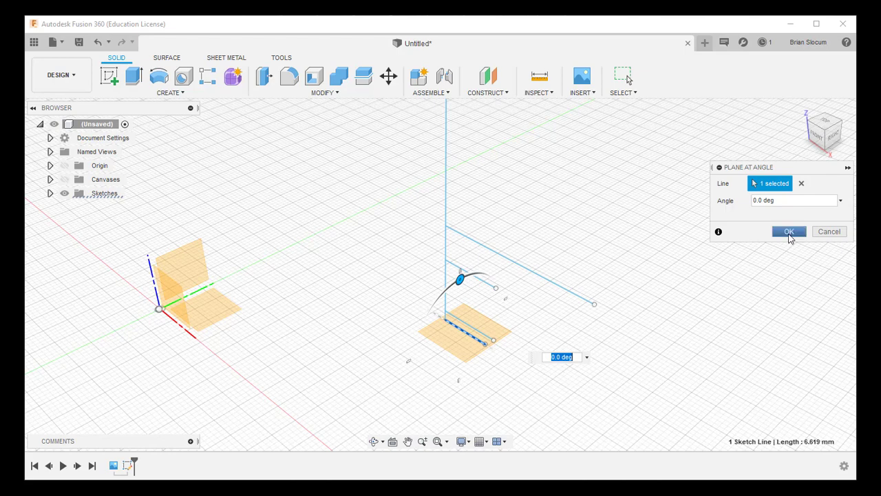
{"action": "left_click", "coordinate": [789, 232]}
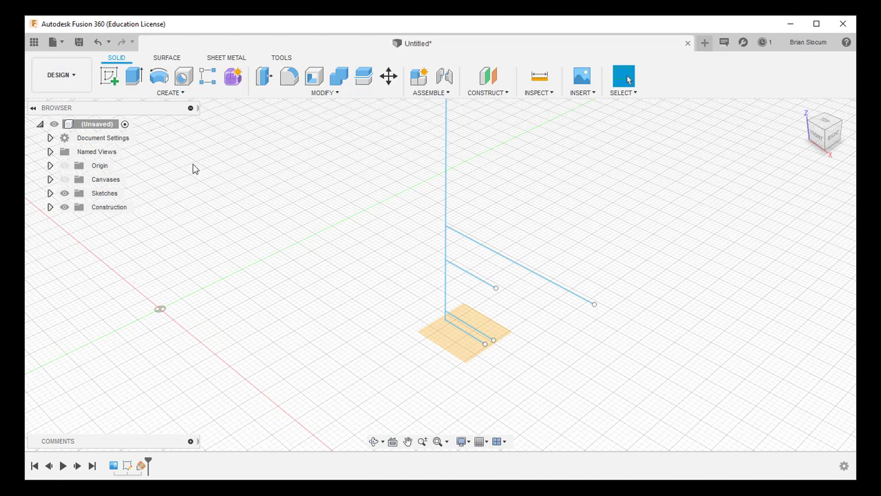
Start a sketch on the plane at the nozzle's end and project the lowest width line into it with projection link on
{"action": "left_click", "coordinate": [109, 75]}
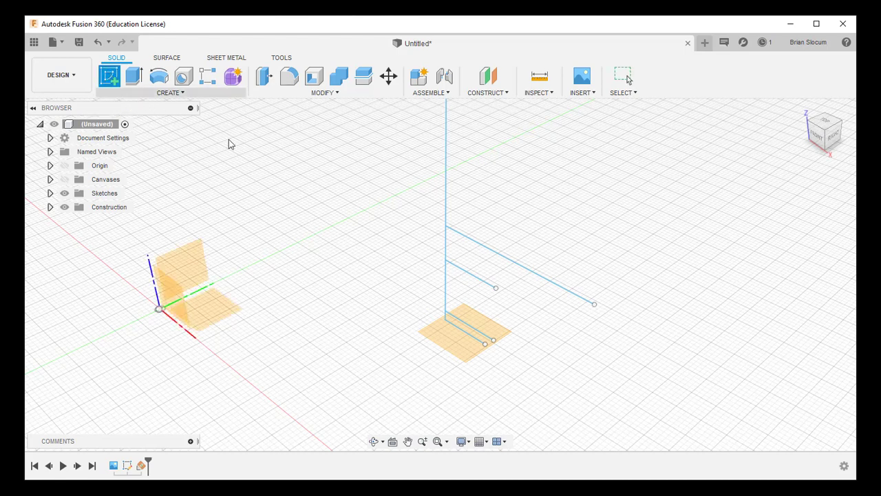
{"action": "left_click", "coordinate": [443, 338]}
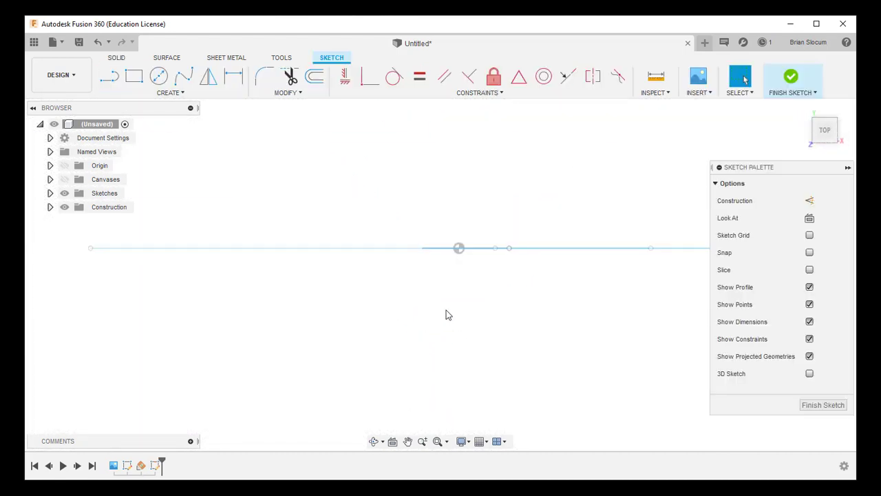
{"action": "mouse_move", "coordinate": [439, 362]}
{"action": "middle_mouse_down", "text": "shift"}
{"action": "mouse_move", "coordinate": [417, 330]}
{"action": "mouse_move", "coordinate": [413, 294]}
{"action": "mouse_move", "coordinate": [430, 285]}
{"action": "middle_mouse_up", "text": "shift"}
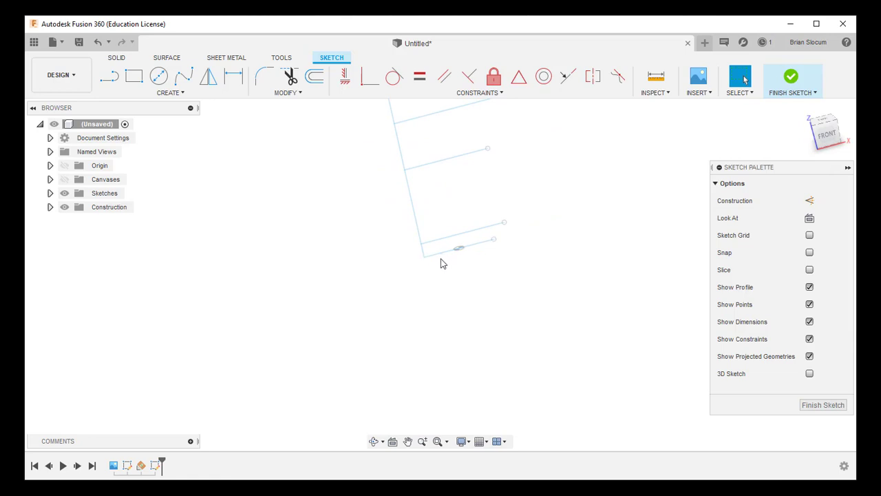
{"action": "left_click", "coordinate": [170, 93]}
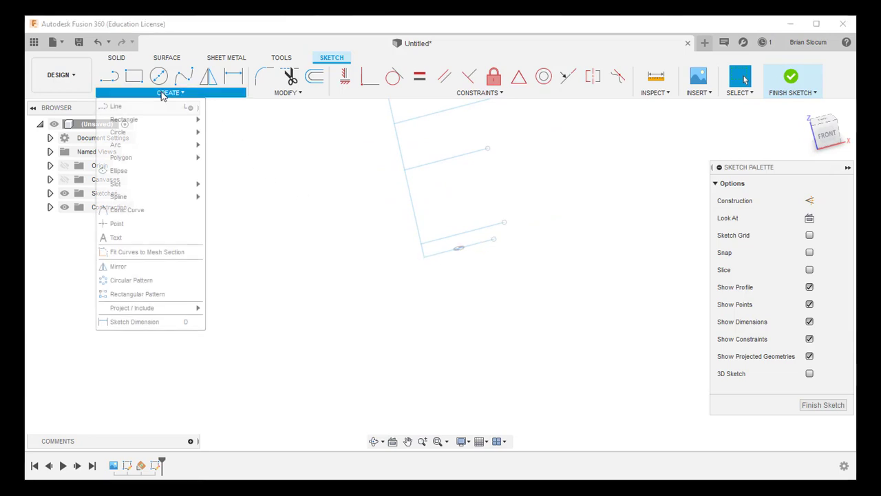
{"action": "mouse_move", "coordinate": [151, 312]}
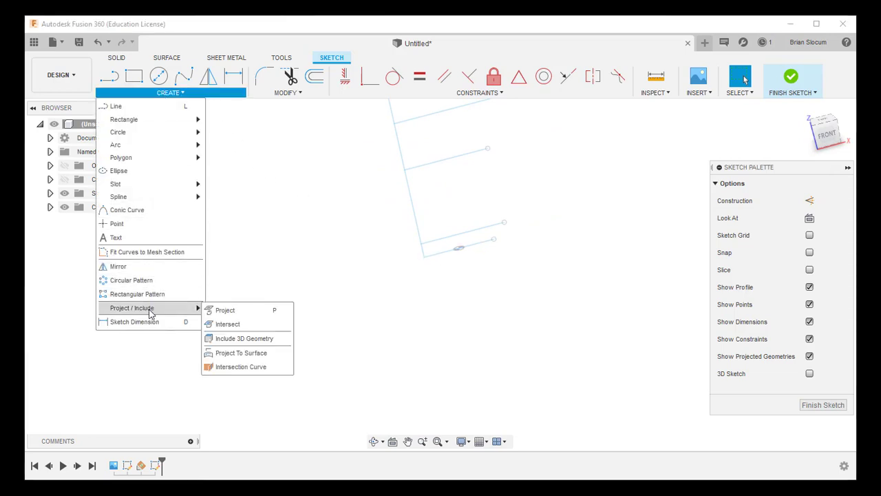
{"action": "left_click", "coordinate": [230, 314]}
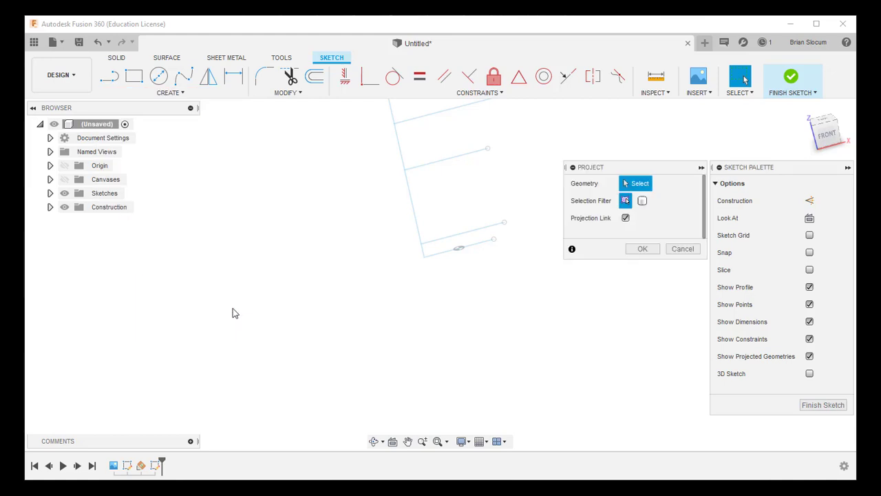
{"action": "left_click", "coordinate": [437, 254]}
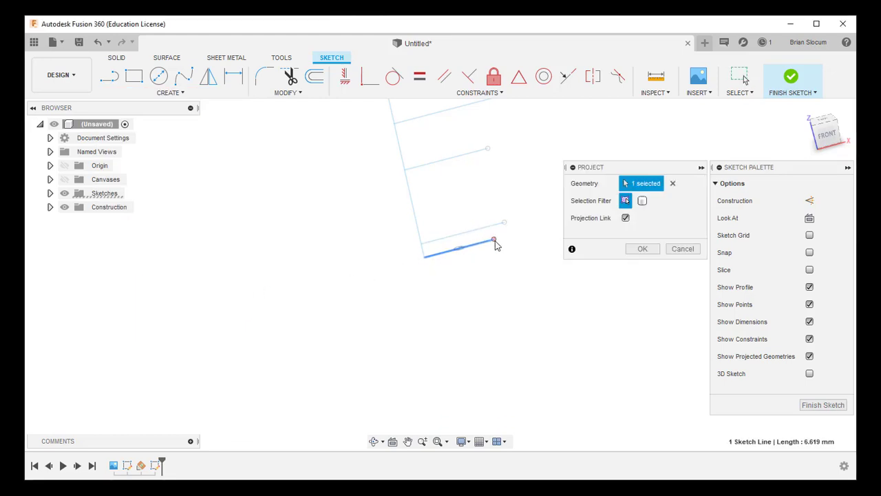
{"action": "left_click", "coordinate": [642, 250]}
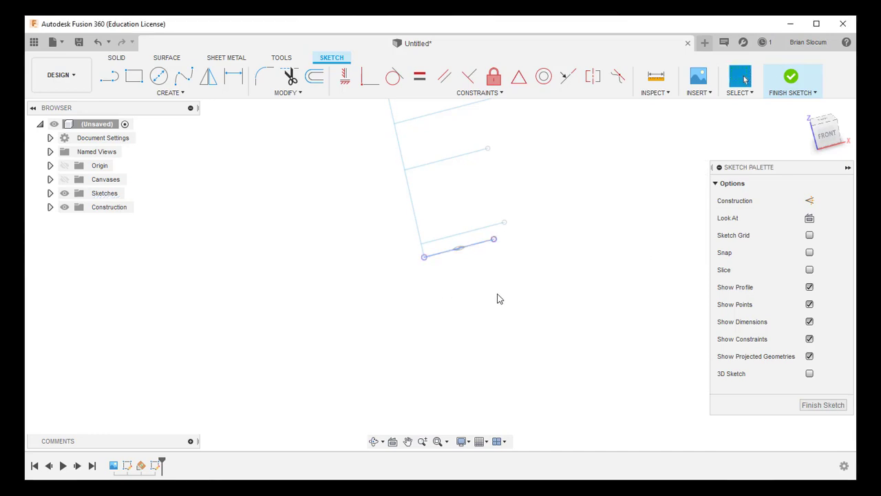
Draw a centre-diameter circle from the centre-line end of the projected lowest line out to its outer endpoint, and finish the sketch
{"action": "left_click", "coordinate": [162, 78]}
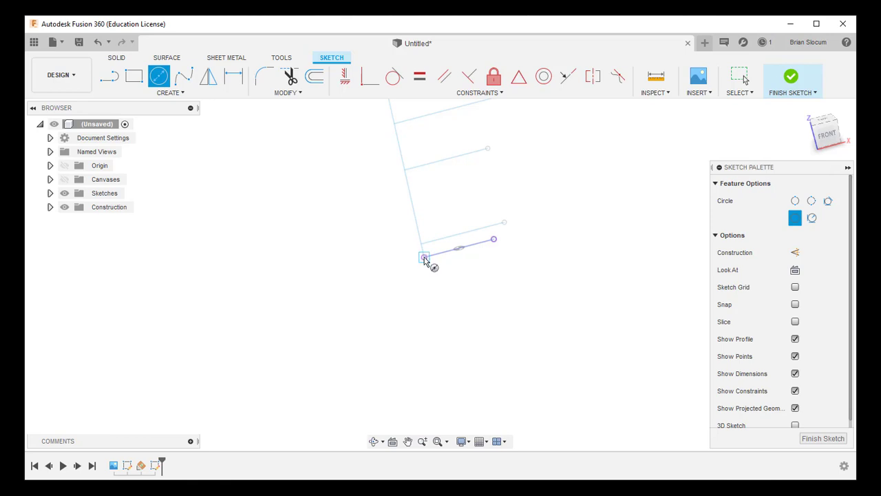
{"action": "left_click", "coordinate": [424, 258]}
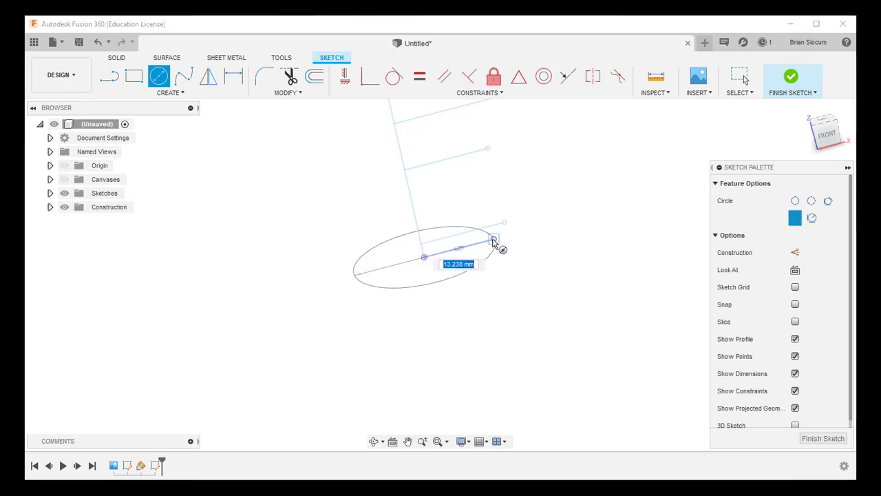
{"action": "left_click", "coordinate": [493, 240]}
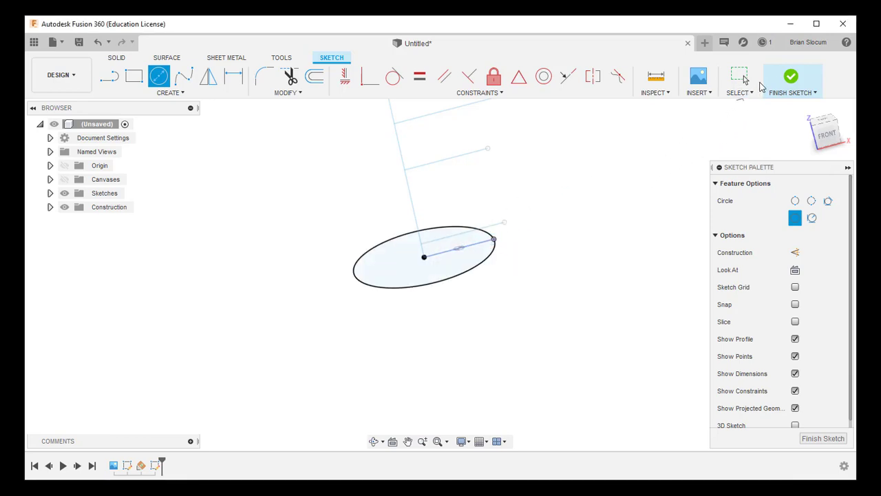
{"action": "left_click", "coordinate": [785, 81]}
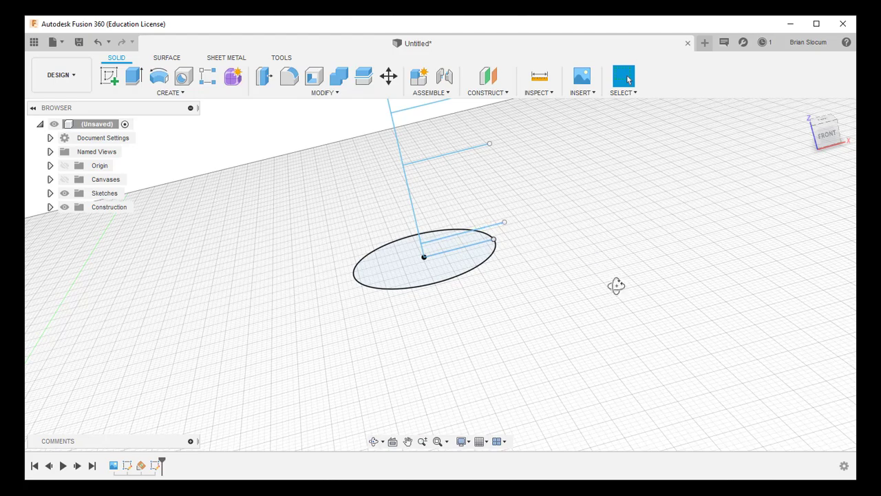
Create a plane at a 0.0 deg angle through the second-lowest width line, just above the nozzle-end circle
{"action": "mouse_move", "coordinate": [617, 285]}
{"action": "middle_mouse_down", "text": "shift"}
{"action": "mouse_move", "coordinate": [582, 310]}
{"action": "mouse_move", "coordinate": [604, 352]}
{"action": "mouse_move", "coordinate": [610, 287]}
{"action": "mouse_move", "coordinate": [608, 299]}
{"action": "middle_mouse_up", "text": "shift"}
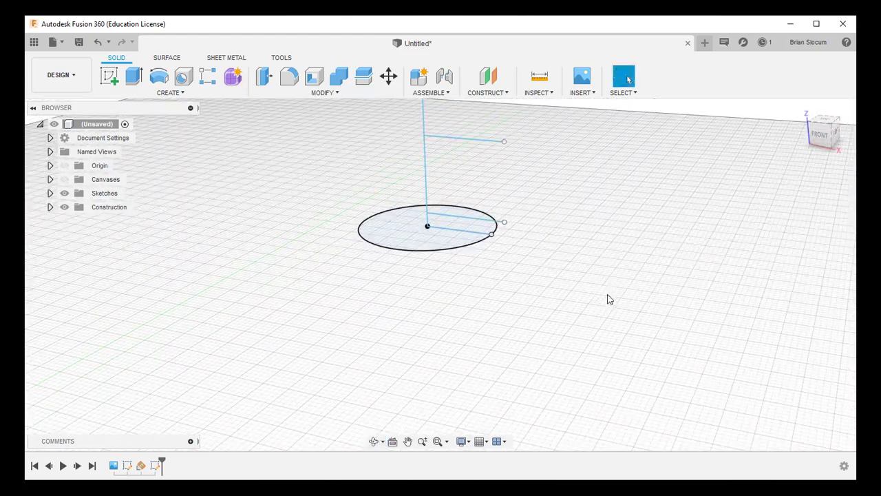
{"action": "left_click", "coordinate": [486, 77]}
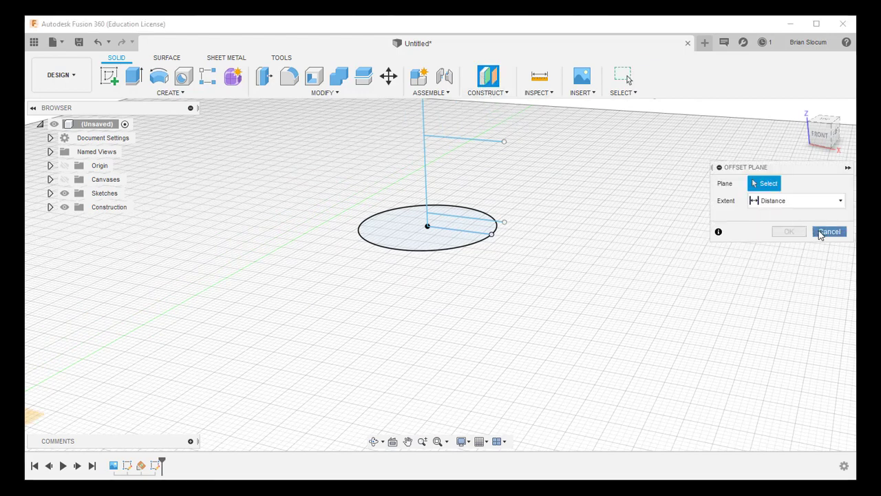
{"action": "left_click", "coordinate": [821, 235]}
{"action": "left_click", "coordinate": [488, 93]}
{"action": "left_click", "coordinate": [493, 118]}
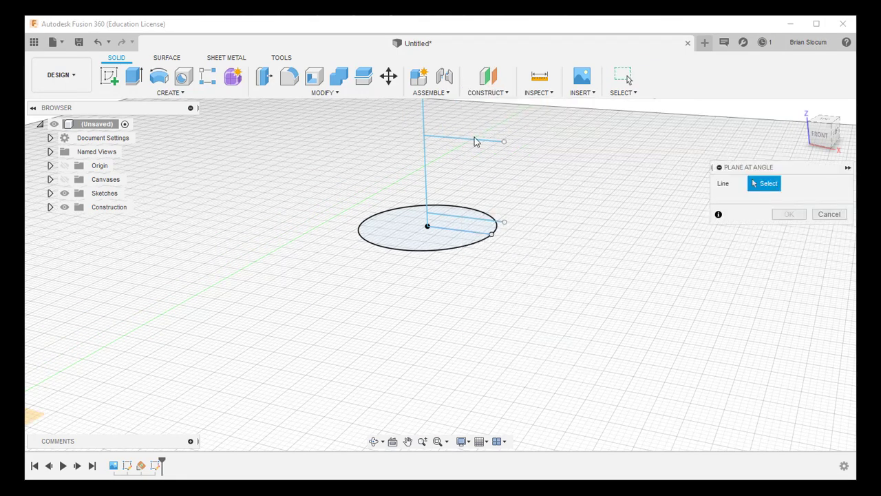
{"action": "left_click", "coordinate": [490, 217]}
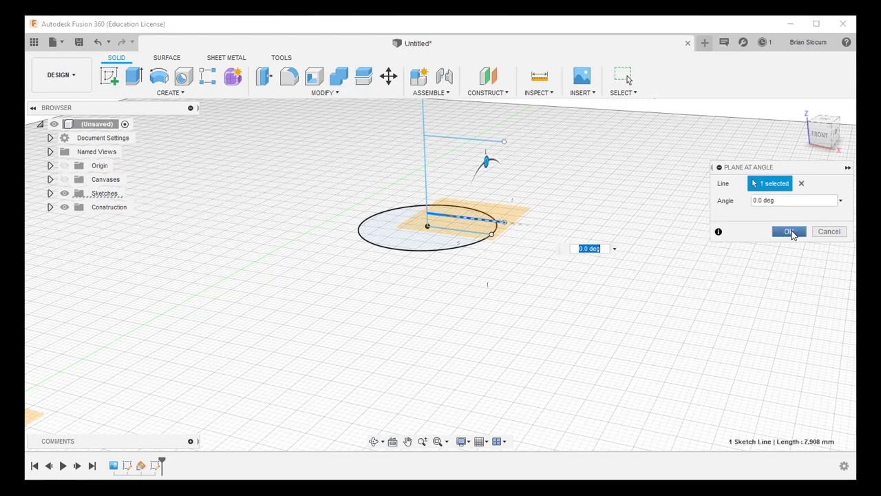
{"action": "left_click", "coordinate": [792, 232]}
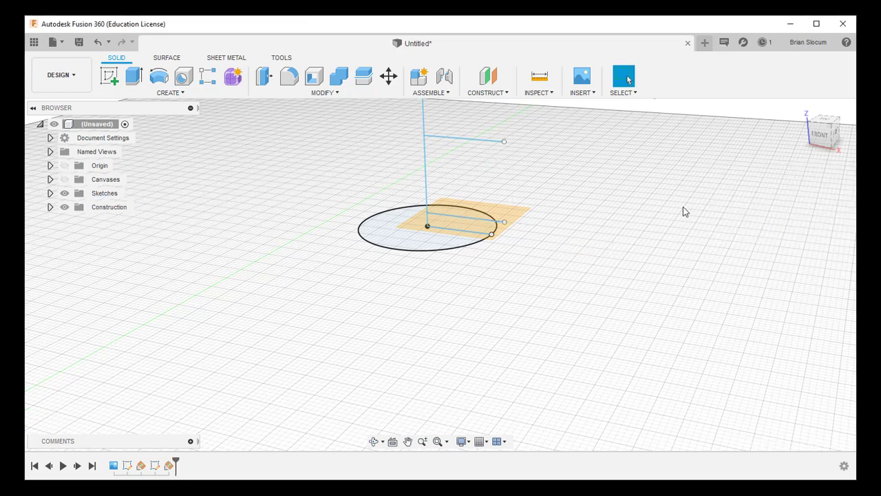
Start a sketch on the plane through the second-lowest width line and project that line into it with projection link on
{"action": "left_click", "coordinate": [108, 76]}
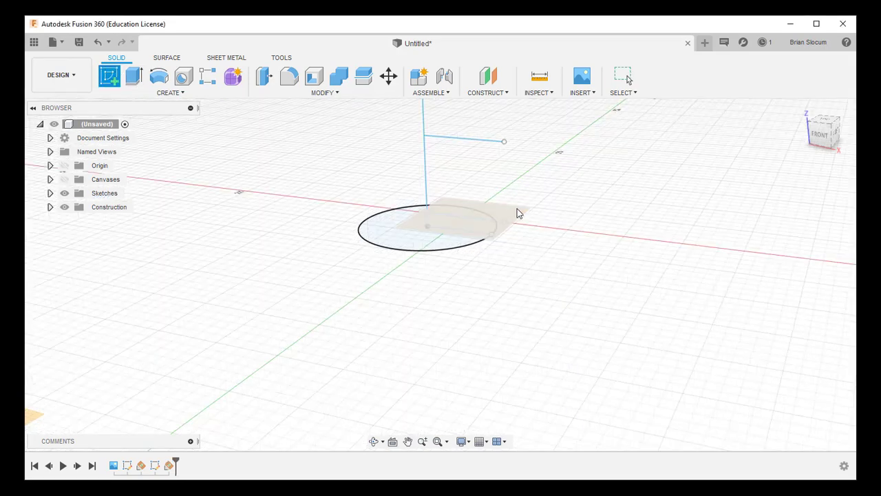
{"action": "left_click", "coordinate": [514, 213]}
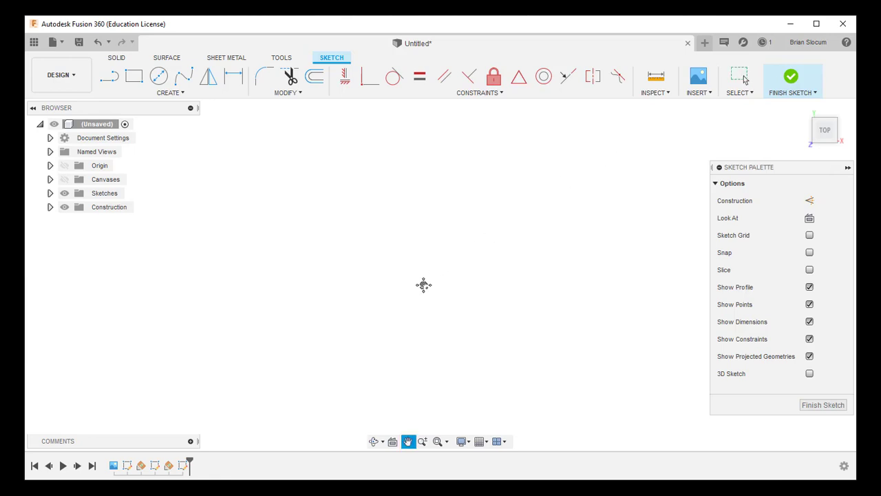
{"action": "left_click", "coordinate": [804, 110]}
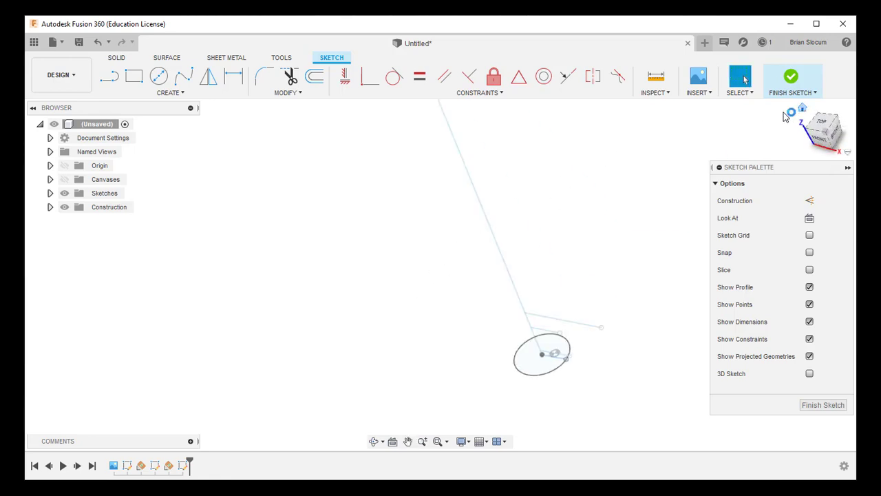
{"action": "scroll", "coordinate": [465, 390], "scroll_direction": "up", "scroll_amount": 5}
{"action": "scroll", "coordinate": [441, 417], "scroll_direction": "up", "scroll_amount": 8}
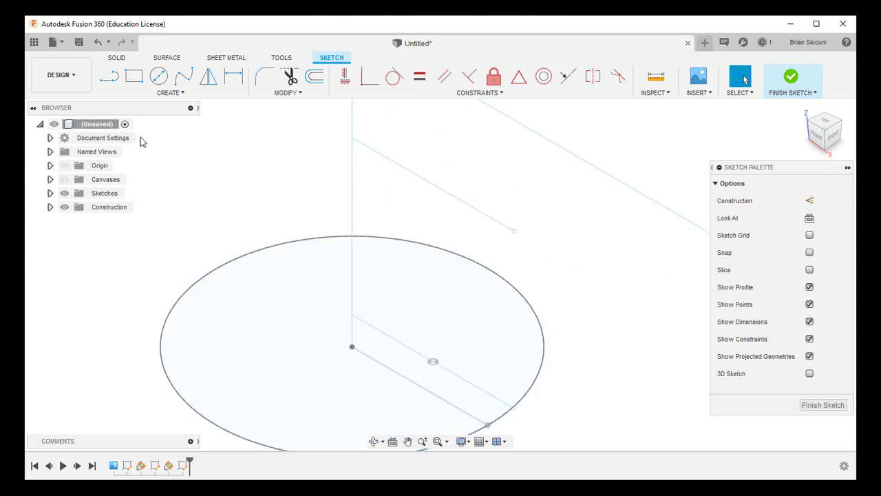
{"action": "left_click", "coordinate": [148, 92]}
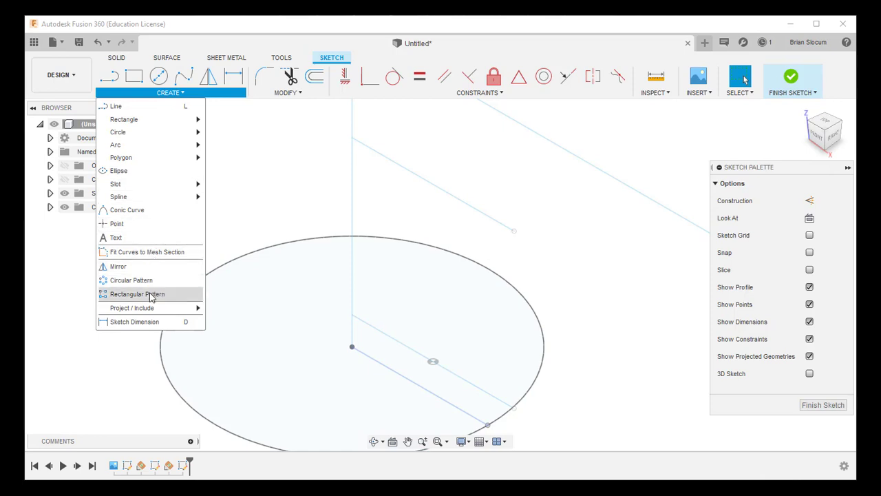
{"action": "mouse_move", "coordinate": [173, 310]}
{"action": "left_click", "coordinate": [223, 310]}
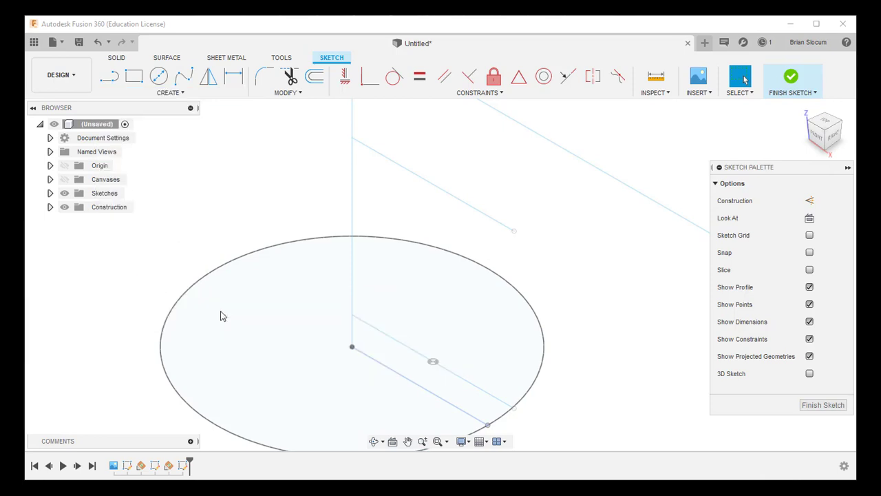
{"action": "left_click", "coordinate": [466, 380]}
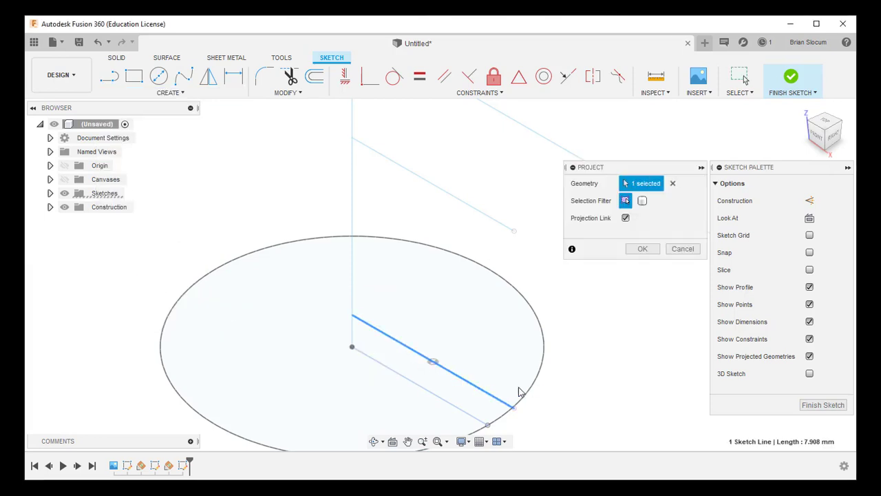
{"action": "left_click", "coordinate": [637, 249]}
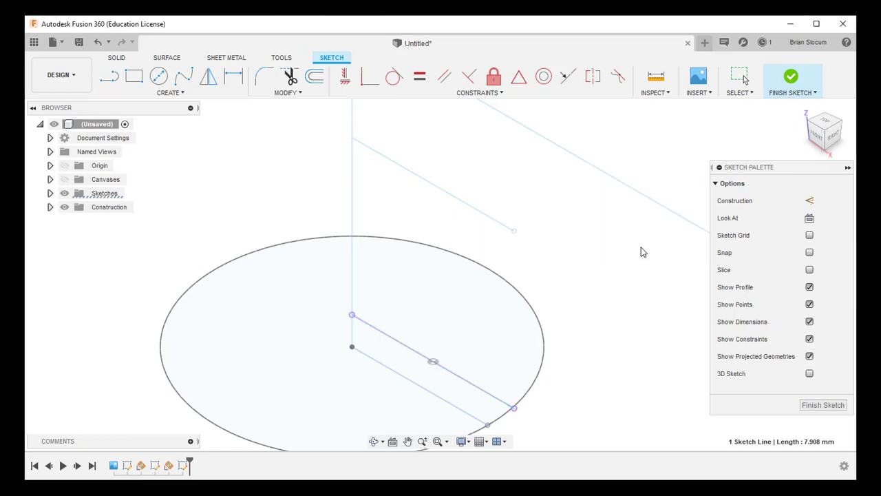
Draw a centre-diameter circle centred on the second projected line's centre-line end, through its outer endpoint, and finish the sketch
{"action": "left_click", "coordinate": [159, 77]}
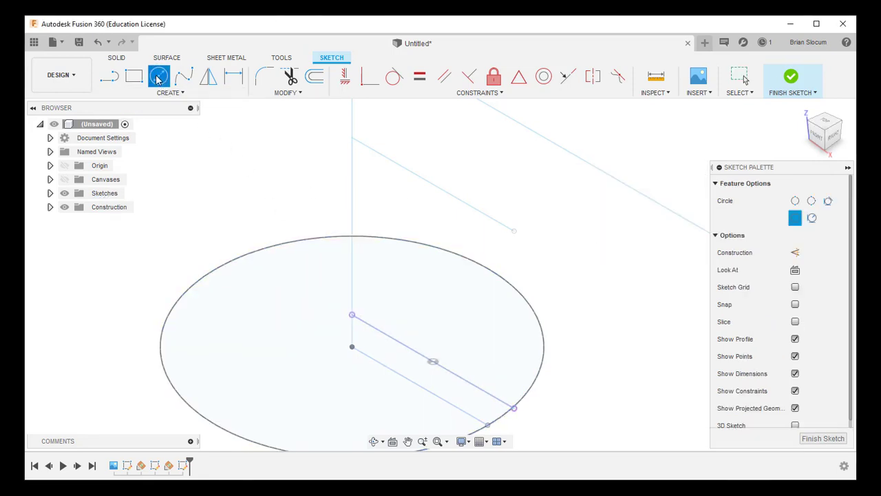
{"action": "left_click", "coordinate": [352, 315]}
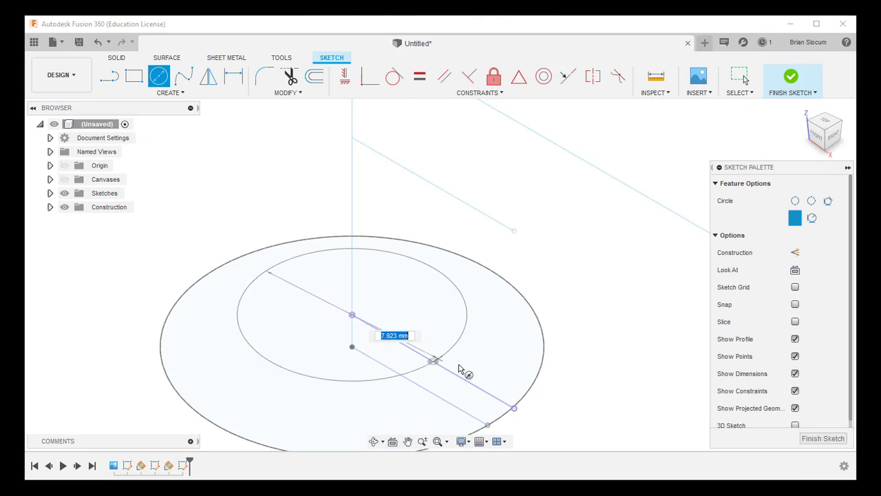
{"action": "left_click", "coordinate": [513, 410]}
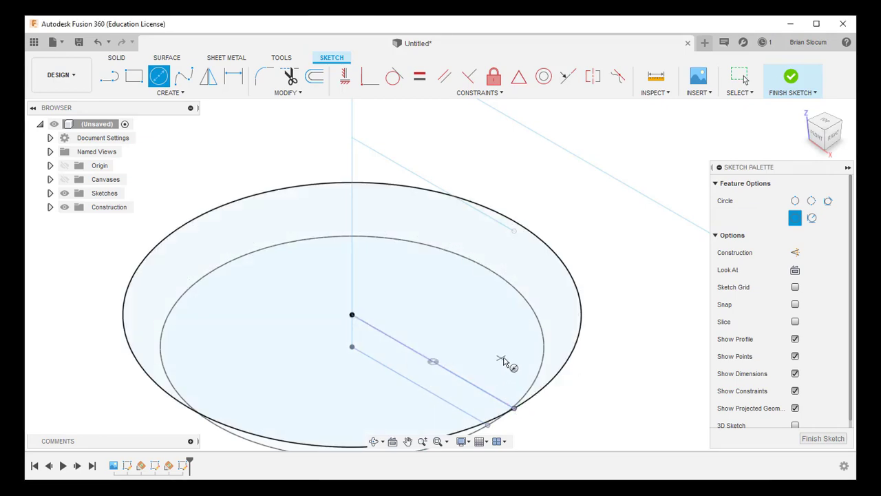
{"action": "left_click", "coordinate": [792, 80]}
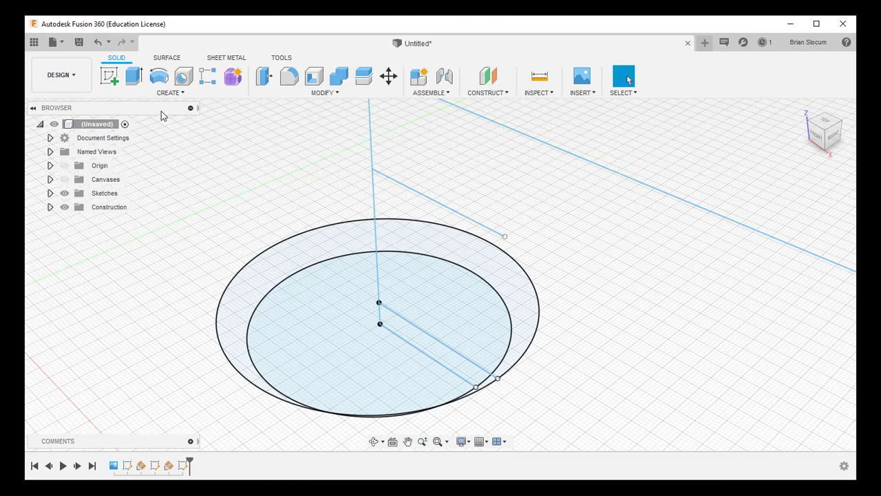
Create a plane at a 0.0 deg angle through the third width line, above the two circles
{"action": "left_click", "coordinate": [109, 79]}
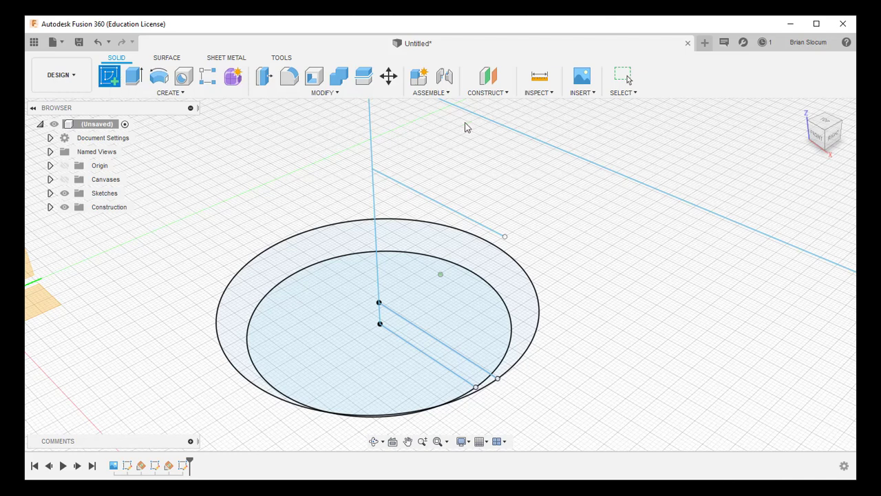
{"action": "left_click", "coordinate": [489, 94]}
{"action": "left_click", "coordinate": [495, 120]}
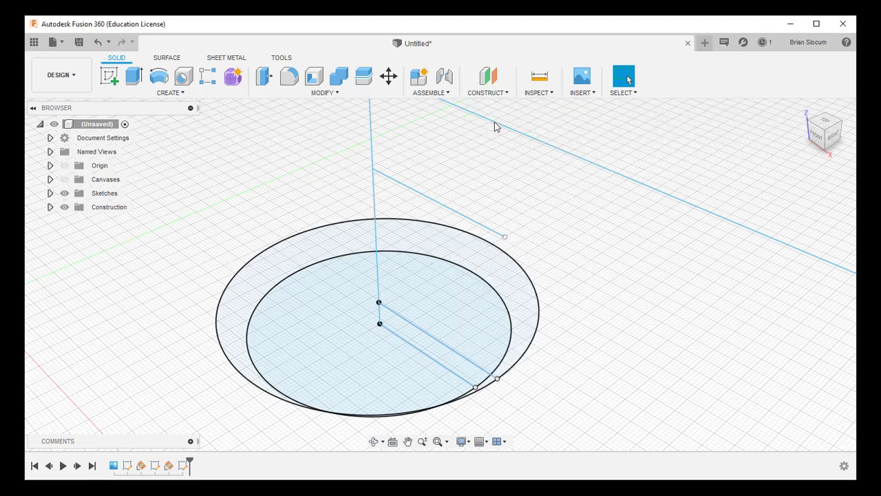
{"action": "left_click", "coordinate": [437, 204]}
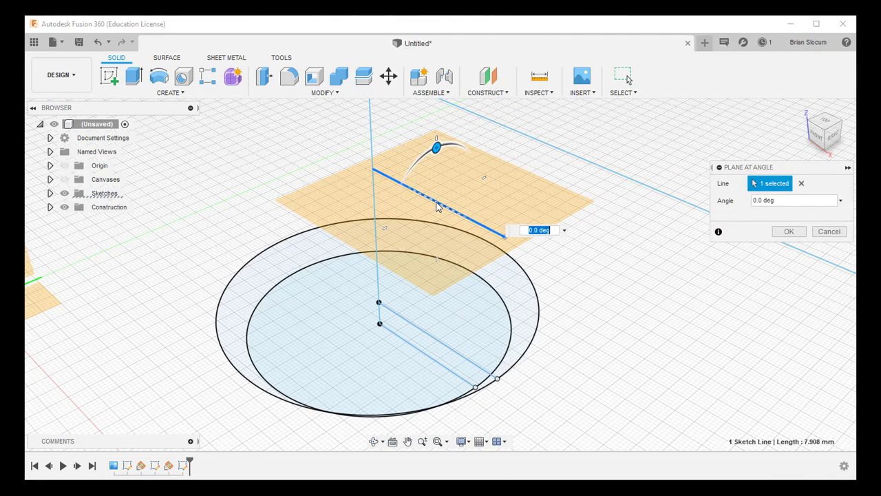
{"action": "left_click", "coordinate": [789, 231]}
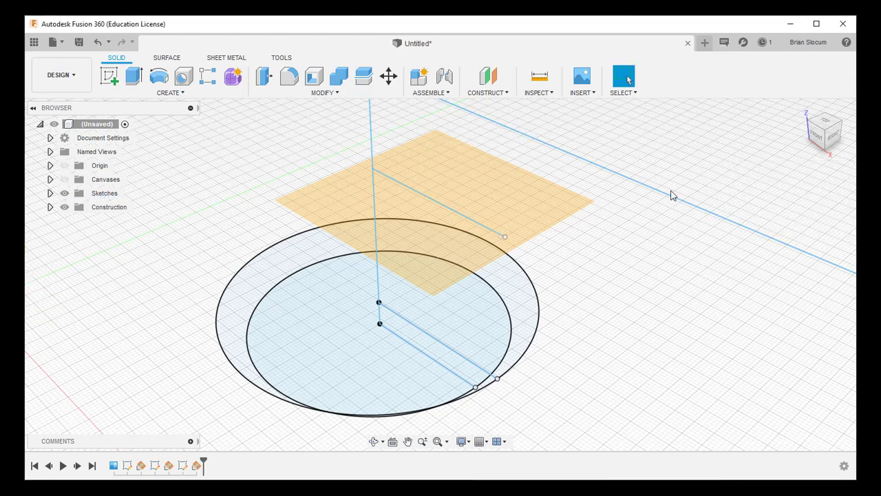
Start a sketch on the plane through the third width line and project that line into it with projection link on
{"action": "left_click", "coordinate": [110, 75]}
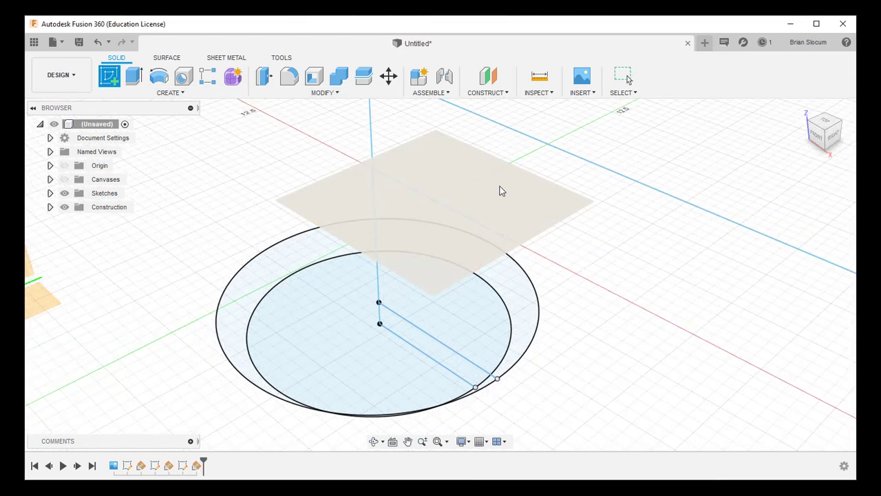
{"action": "left_click", "coordinate": [500, 191]}
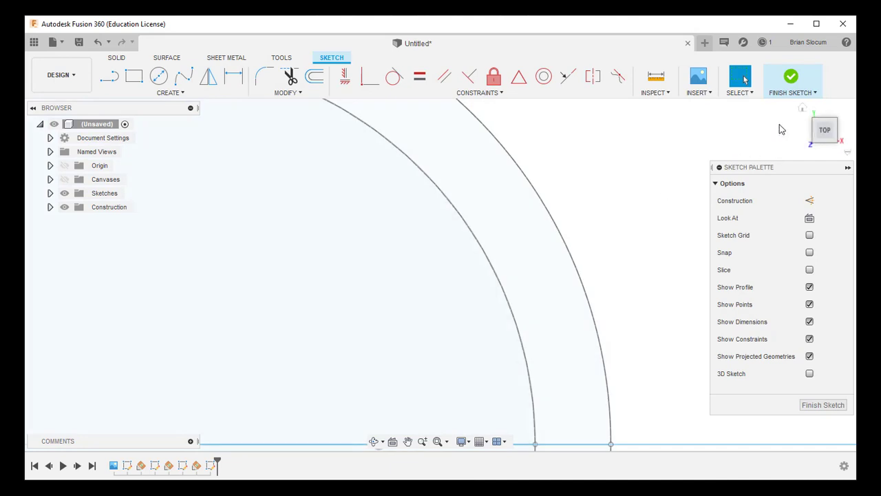
{"action": "left_click", "coordinate": [803, 110]}
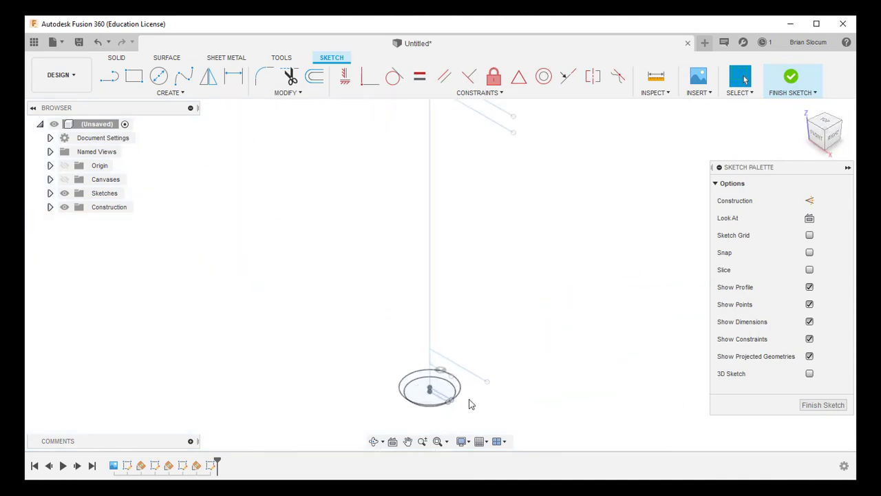
{"action": "scroll", "coordinate": [438, 386], "scroll_direction": "up", "scroll_amount": 3}
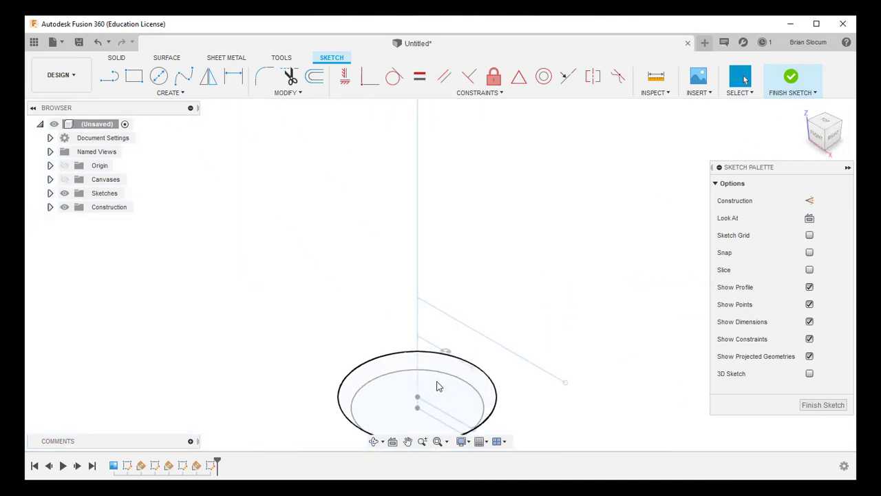
{"action": "left_click", "coordinate": [175, 95]}
{"action": "mouse_move", "coordinate": [144, 309]}
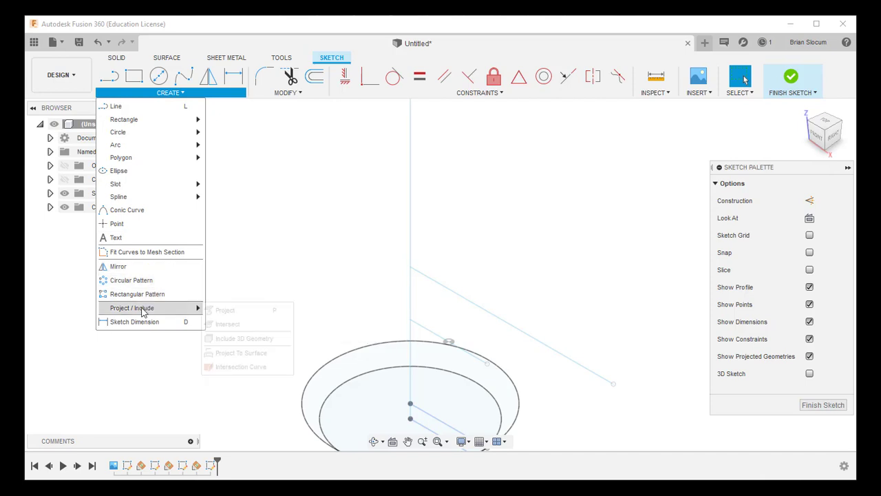
{"action": "left_click", "coordinate": [215, 311]}
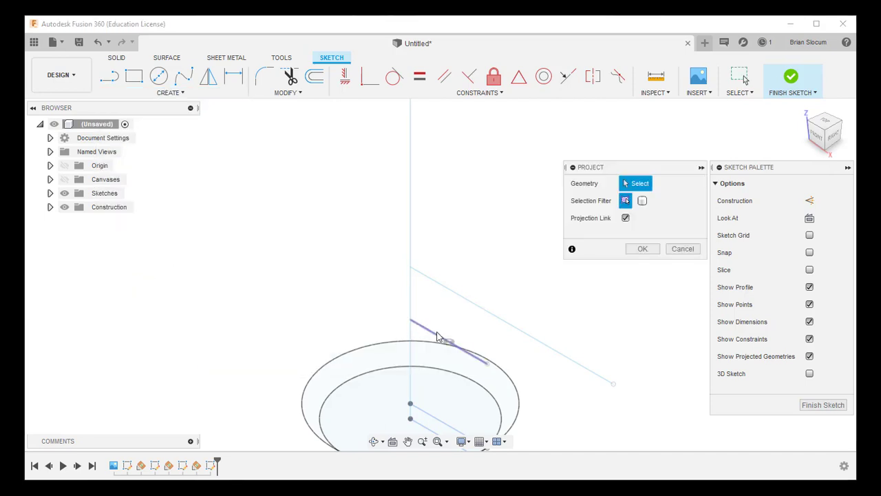
{"action": "left_click", "coordinate": [433, 336]}
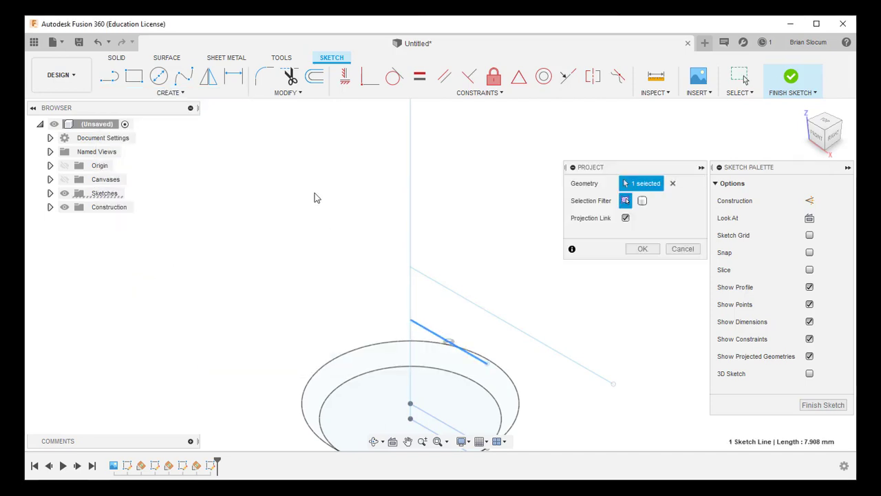
{"action": "left_click", "coordinate": [641, 251]}
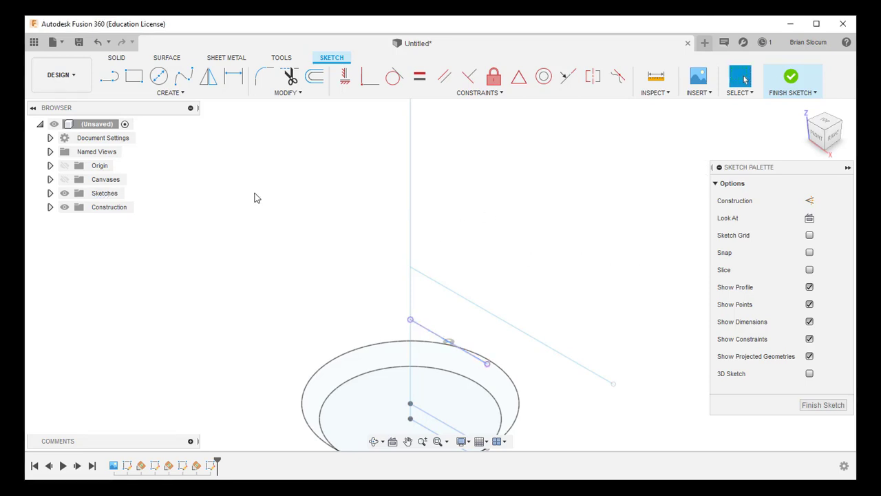
Draw a centre-diameter circle centred on the third projected line's centre-line end, through its outer endpoint, and finish the sketch
{"action": "left_click", "coordinate": [158, 75]}
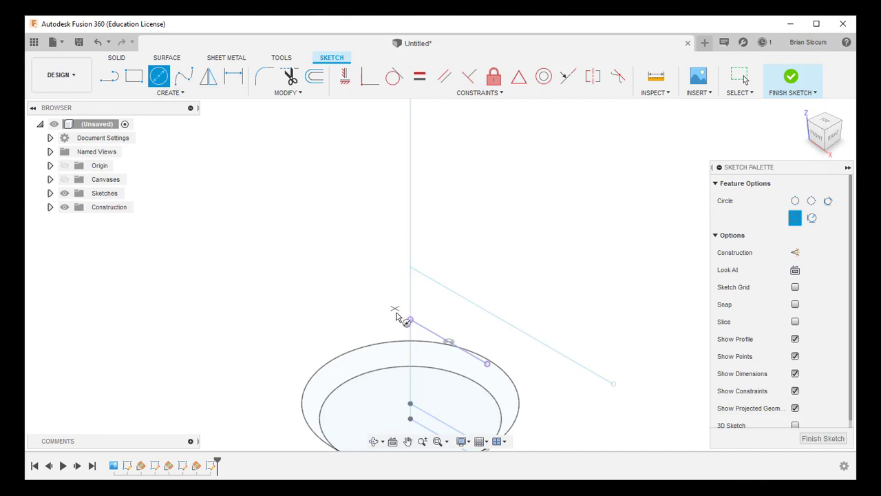
{"action": "left_click", "coordinate": [410, 319]}
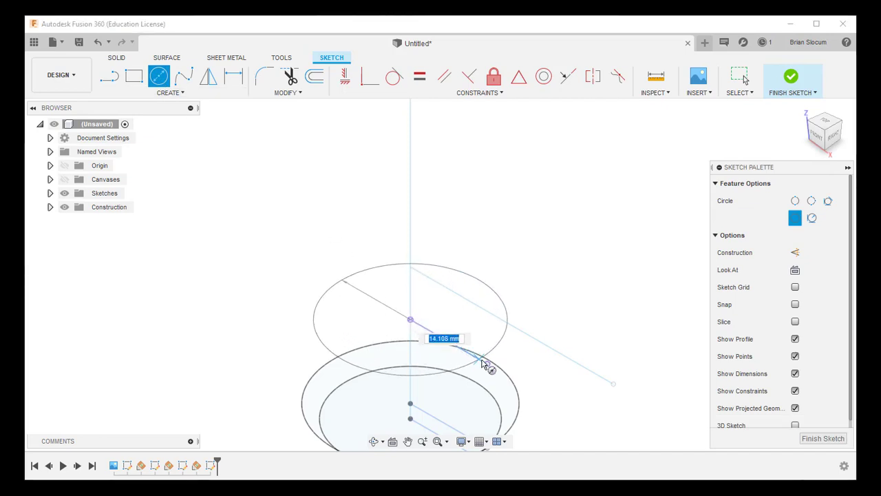
{"action": "left_click", "coordinate": [487, 363]}
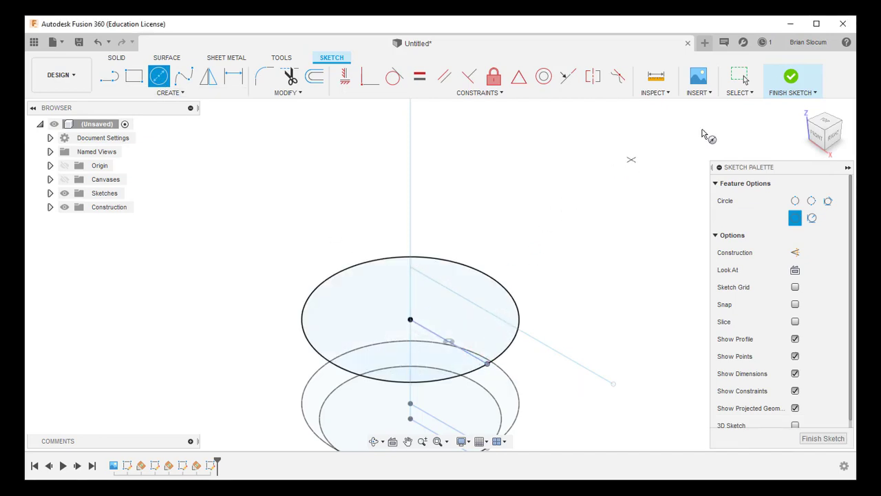
{"action": "left_click", "coordinate": [786, 77]}
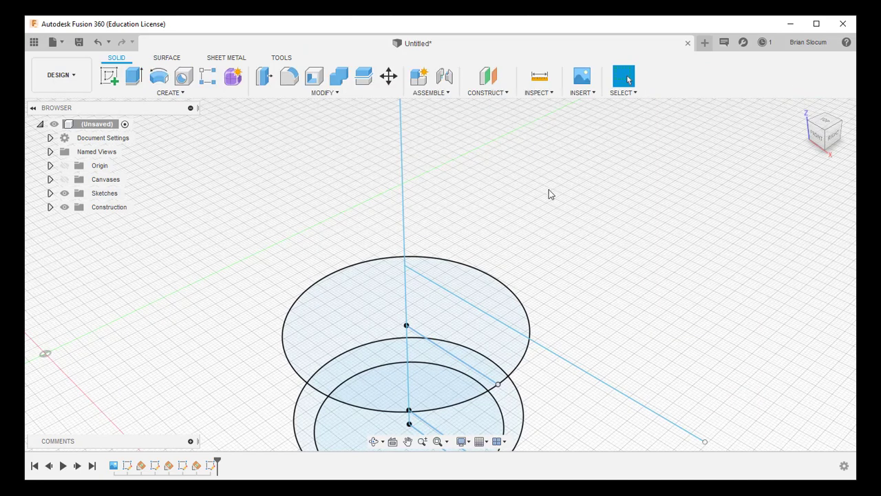
Create a plane at a 0.0 deg angle through the longer fourth width line, just above the three circles
{"action": "scroll", "coordinate": [549, 189], "scroll_direction": "up", "scroll_amount": 3}
{"action": "scroll", "coordinate": [548, 179], "scroll_direction": "down", "scroll_amount": 5}
{"action": "scroll", "coordinate": [549, 170], "scroll_direction": "down", "scroll_amount": 4}
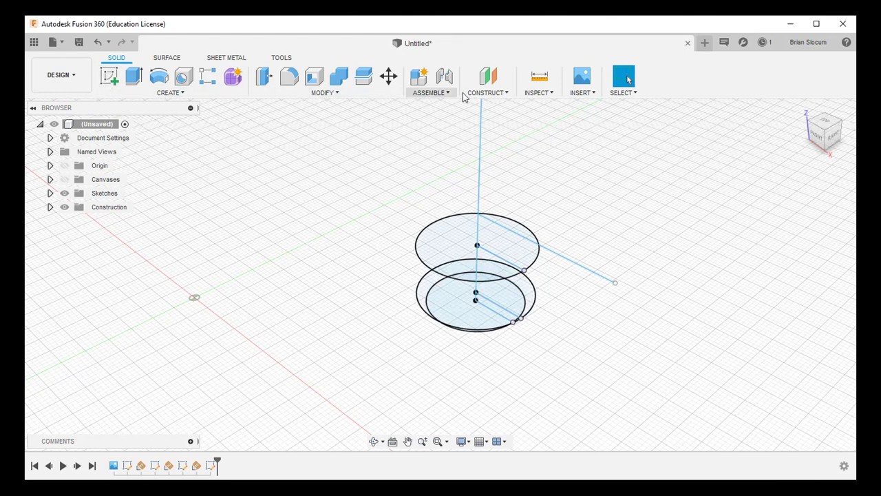
{"action": "left_click", "coordinate": [487, 93]}
{"action": "left_click", "coordinate": [503, 118]}
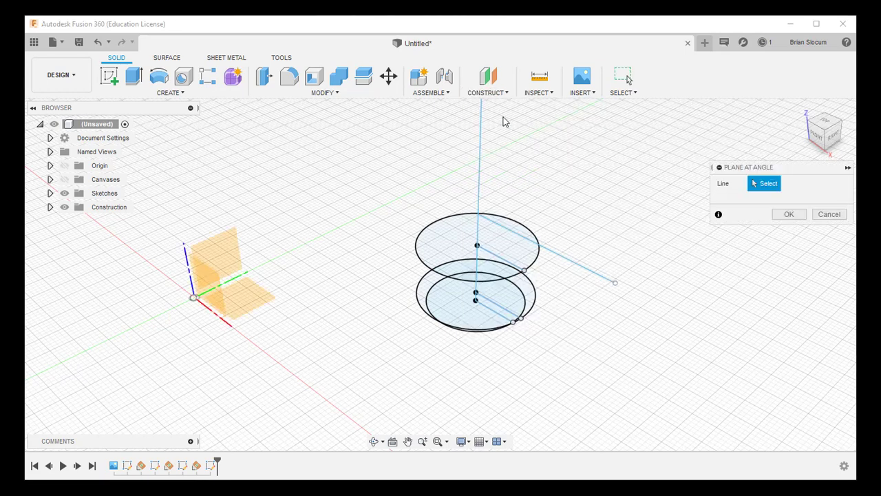
{"action": "left_click", "coordinate": [582, 268]}
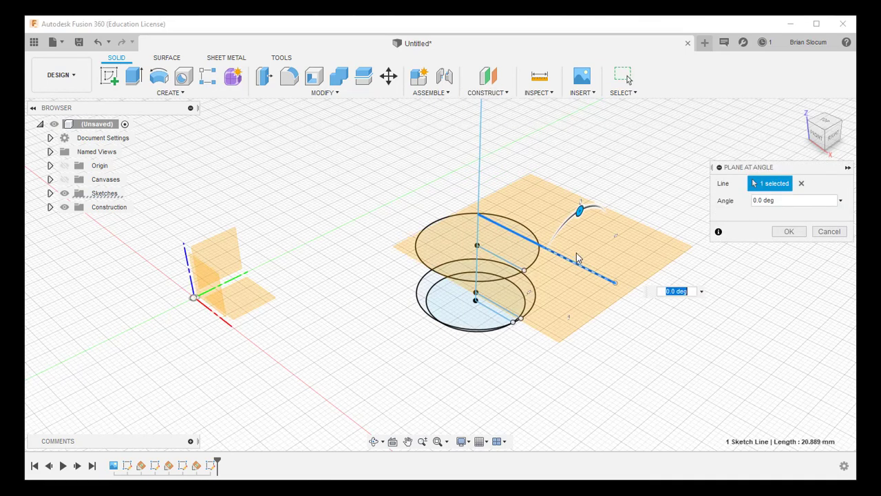
{"action": "left_click", "coordinate": [790, 232]}
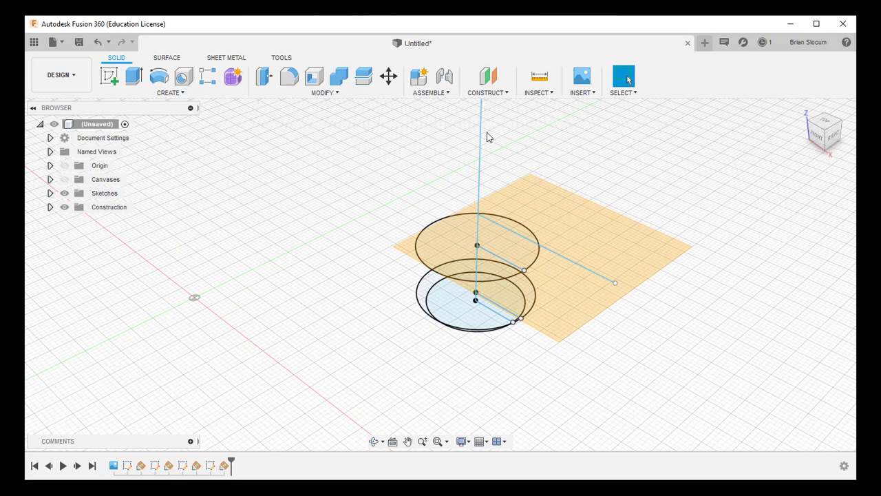
Start a sketch on the plane through the fourth width line and project that line into it with projection link on
{"action": "left_click", "coordinate": [109, 75]}
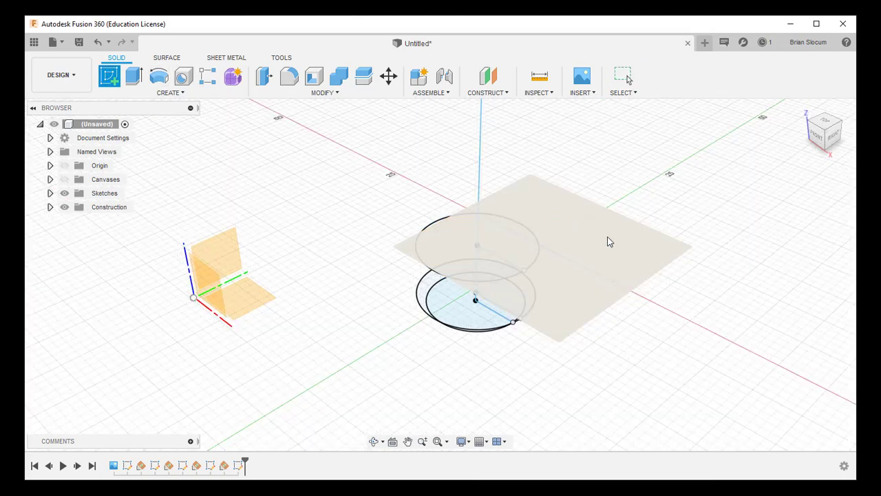
{"action": "left_click", "coordinate": [609, 241]}
{"action": "left_click", "coordinate": [803, 109]}
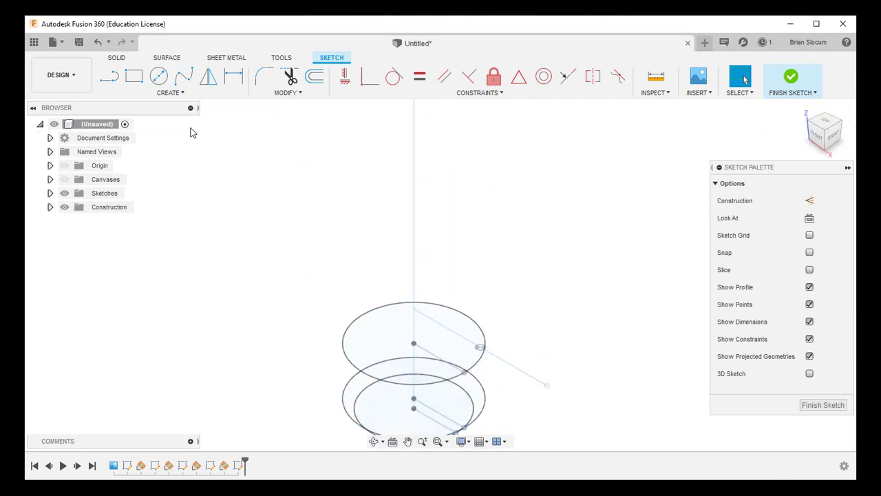
{"action": "left_click", "coordinate": [172, 92]}
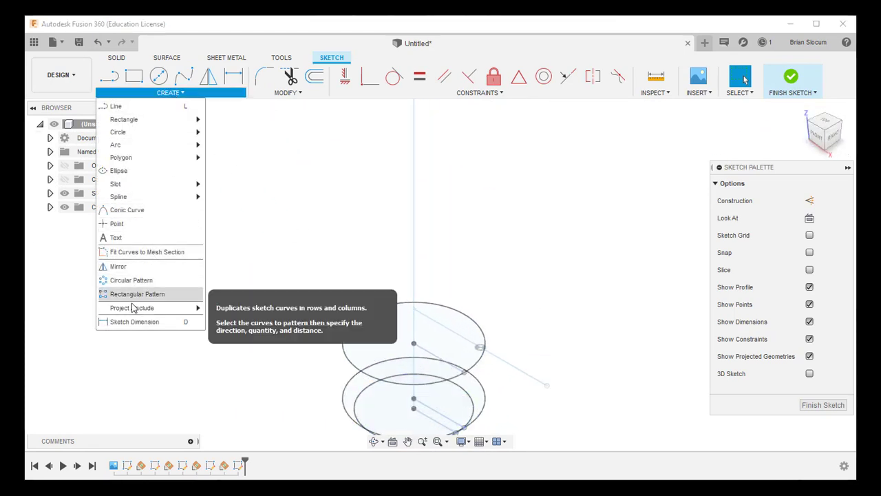
{"action": "mouse_move", "coordinate": [144, 308]}
{"action": "left_click", "coordinate": [221, 308]}
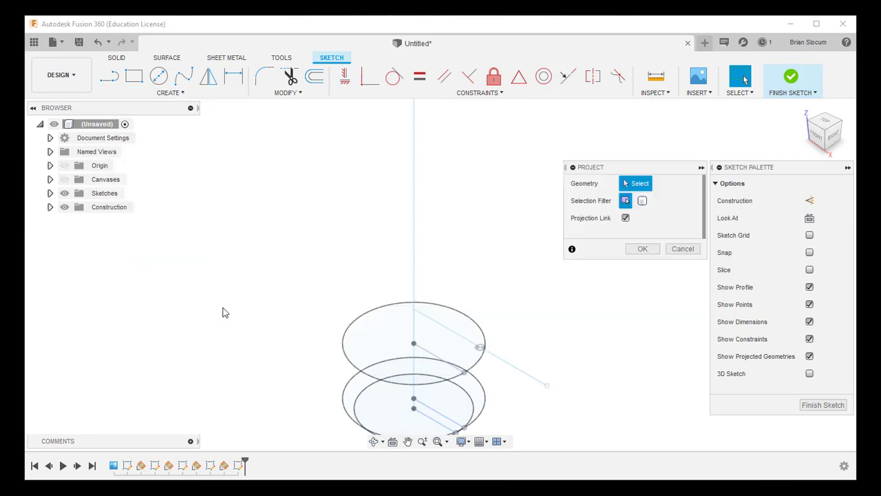
{"action": "left_click", "coordinate": [521, 369]}
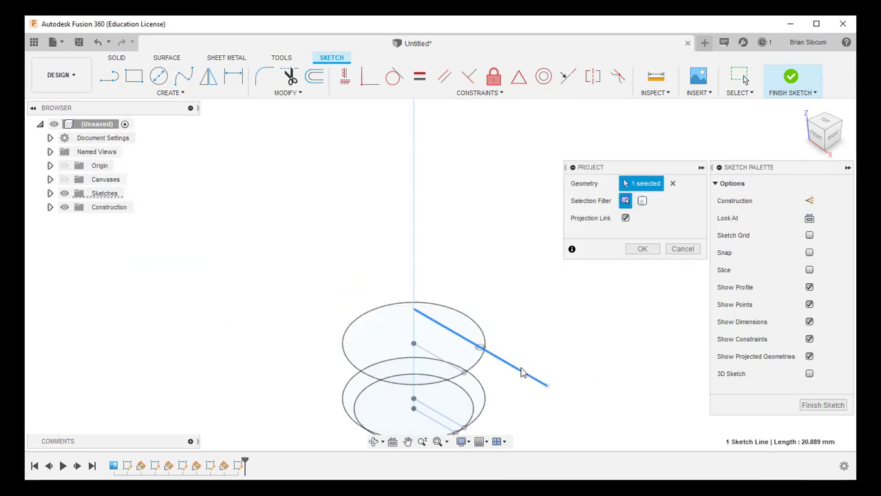
{"action": "left_click", "coordinate": [647, 248]}
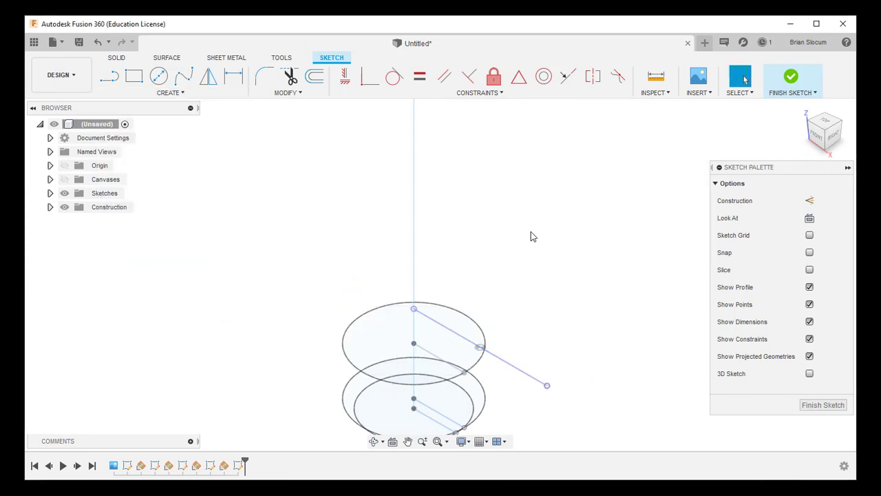
Draw a centre-diameter circle centred on the fourth projected line's centre-line end, through its outer endpoint, and finish the sketch
{"action": "left_click", "coordinate": [159, 75]}
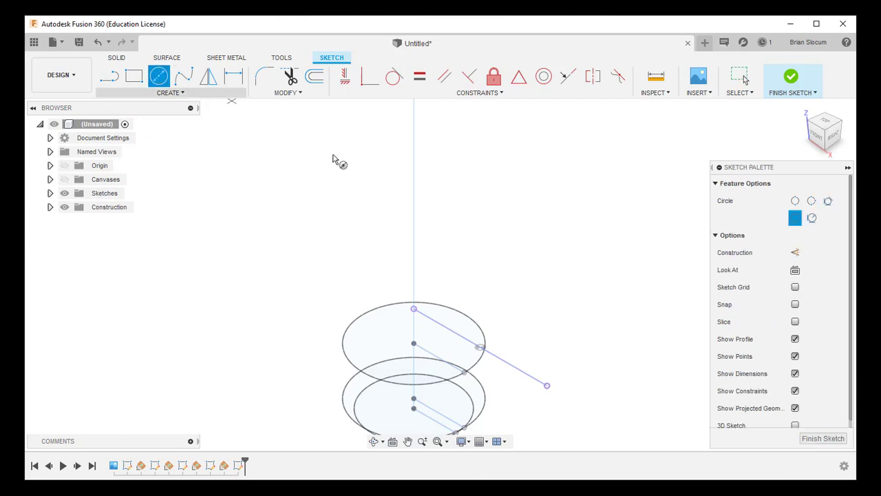
{"action": "left_click", "coordinate": [414, 309]}
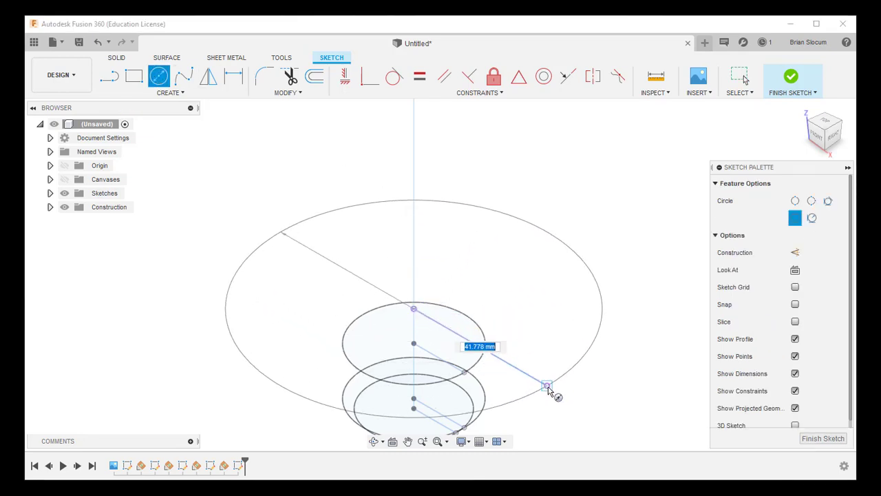
{"action": "left_click", "coordinate": [547, 385]}
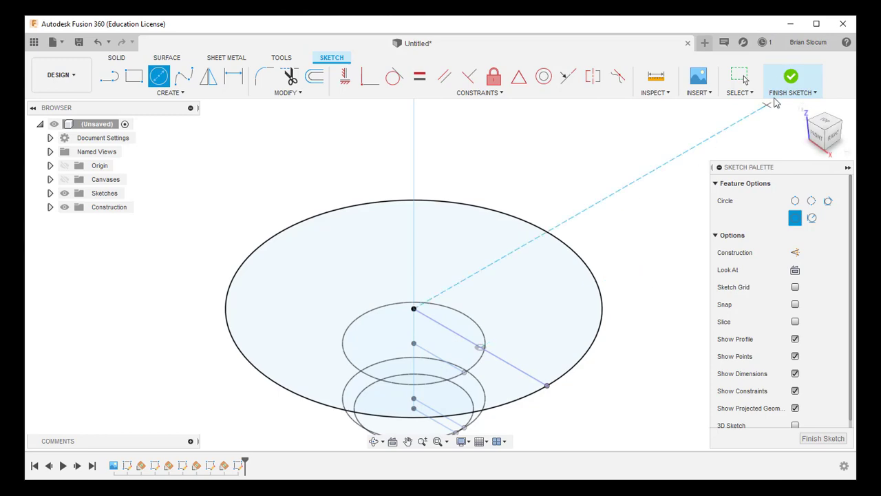
{"action": "left_click", "coordinate": [792, 78]}
Create a plane at a 0.0 deg angle through the lower of the two width lines at the centre line's upper end
{"action": "scroll", "coordinate": [585, 186], "scroll_direction": "down", "scroll_amount": 10}
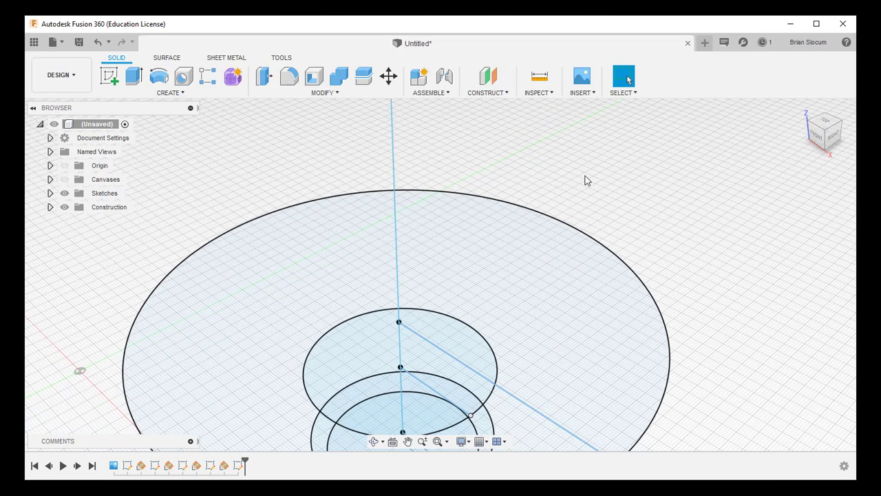
{"action": "scroll", "coordinate": [571, 180], "scroll_direction": "down", "scroll_amount": 2}
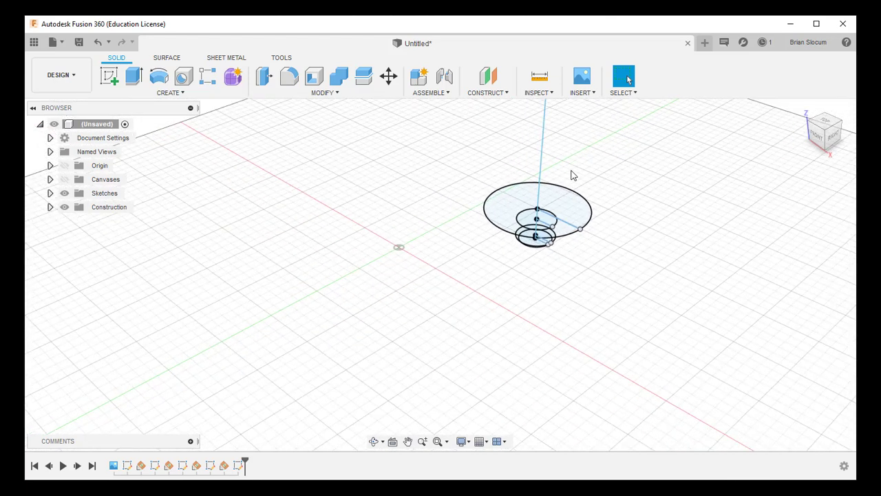
{"action": "middle_click_drag", "start_coordinate": [570, 163], "coordinate": [521, 324]}
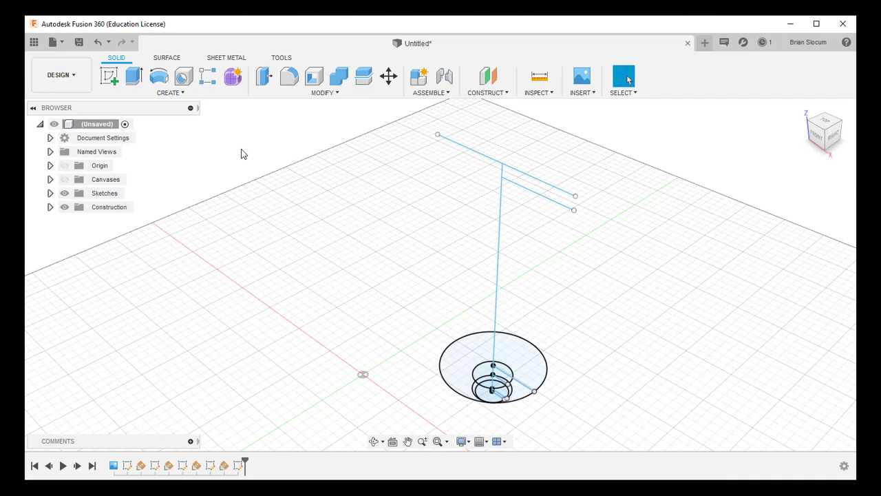
{"action": "left_click", "coordinate": [488, 95]}
{"action": "left_click", "coordinate": [493, 121]}
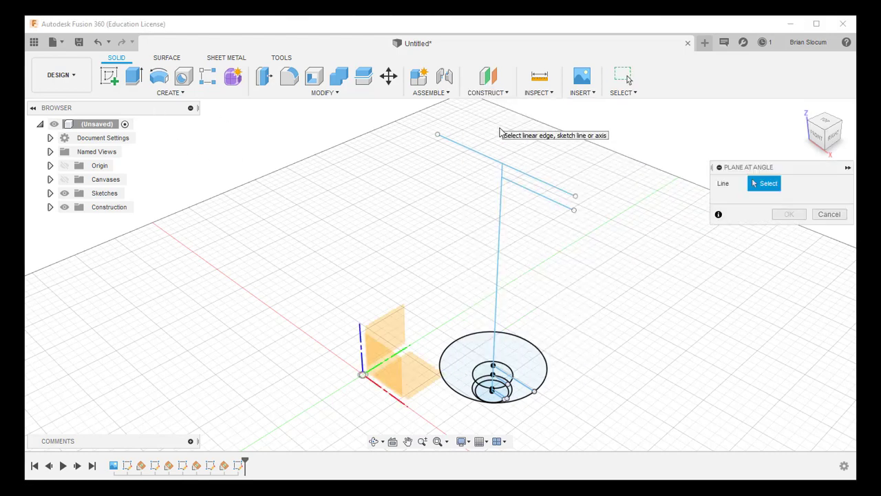
{"action": "left_click", "coordinate": [523, 190]}
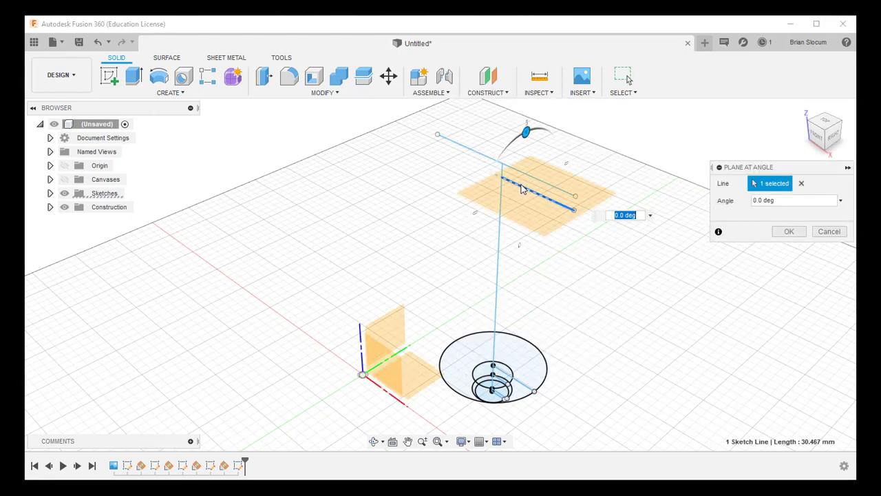
{"action": "left_click", "coordinate": [790, 231]}
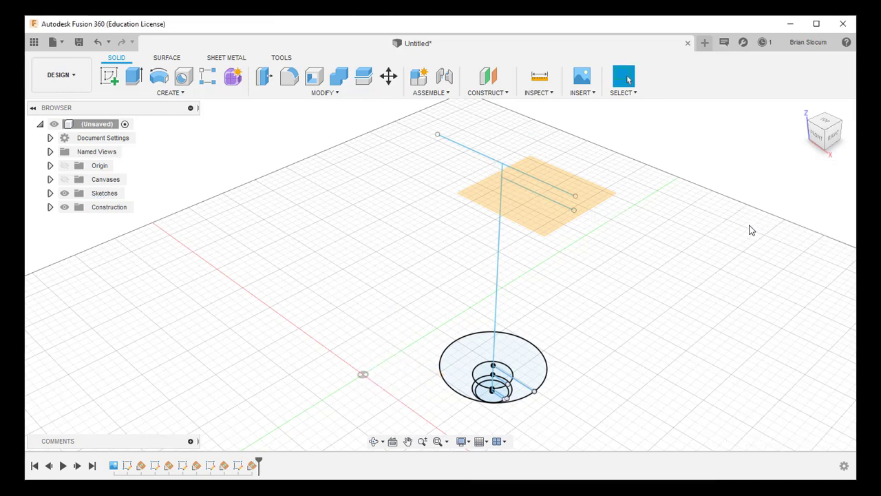
Start a sketch on the plane through the lower of the two width lines at the centre line's upper end
{"action": "left_click", "coordinate": [109, 76]}
{"action": "left_click", "coordinate": [543, 226]}
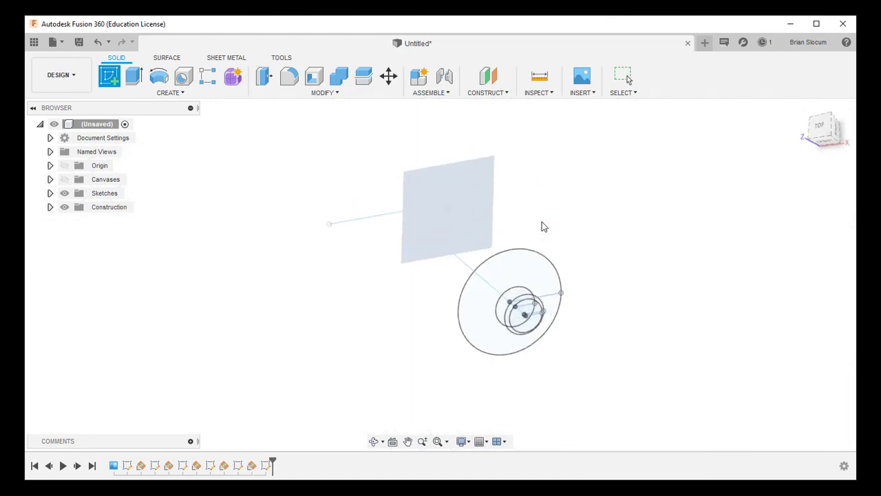
{"action": "scroll", "coordinate": [367, 246], "scroll_direction": "up", "scroll_amount": 6}
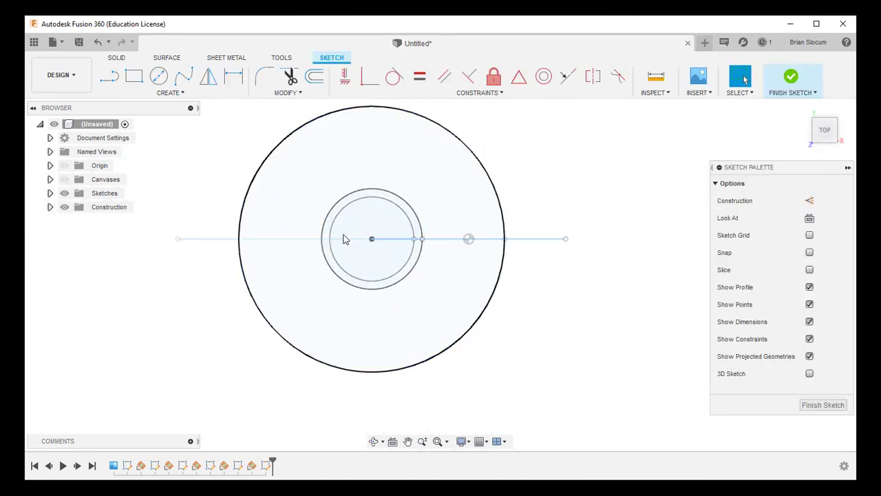
{"action": "left_click", "coordinate": [156, 96]}
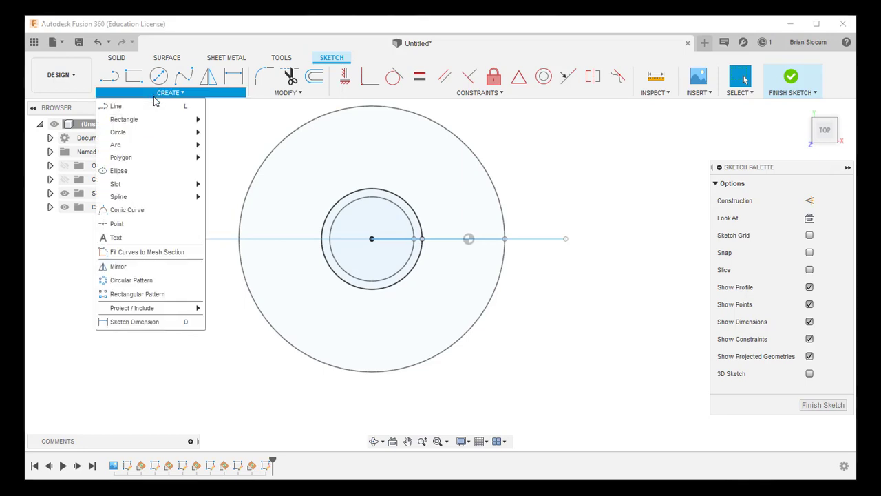
{"action": "mouse_move", "coordinate": [158, 121]}
{"action": "left_click", "coordinate": [233, 150]}
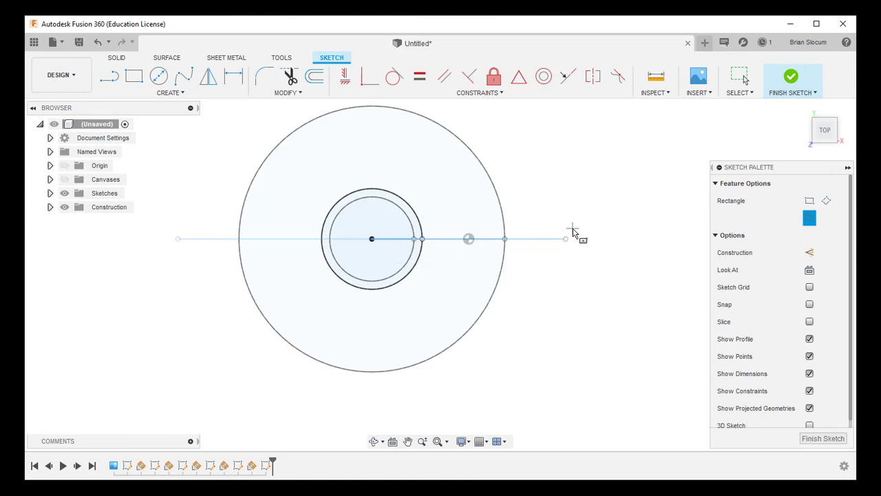
{"action": "key", "text": "Escape"}
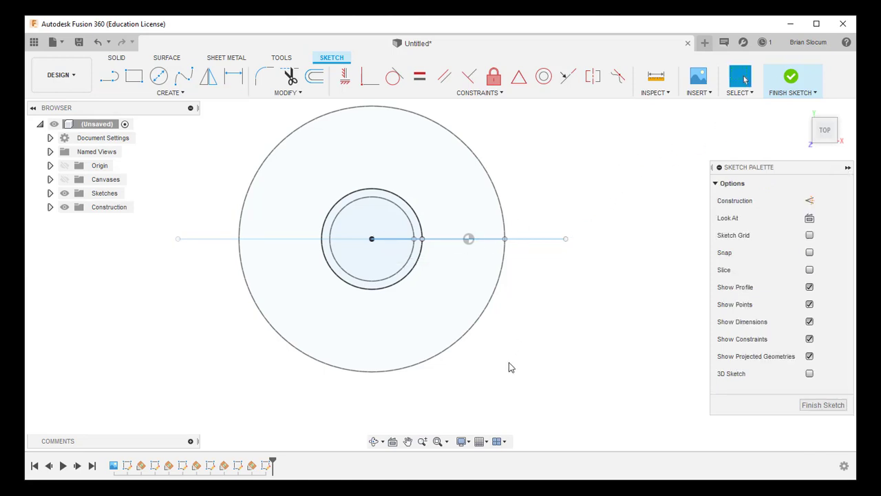
Project the lower of the two upper width lines into the sketch with projection link on
{"action": "middle_click_drag", "start_coordinate": [502, 374], "coordinate": [498, 338], "text": "shift"}
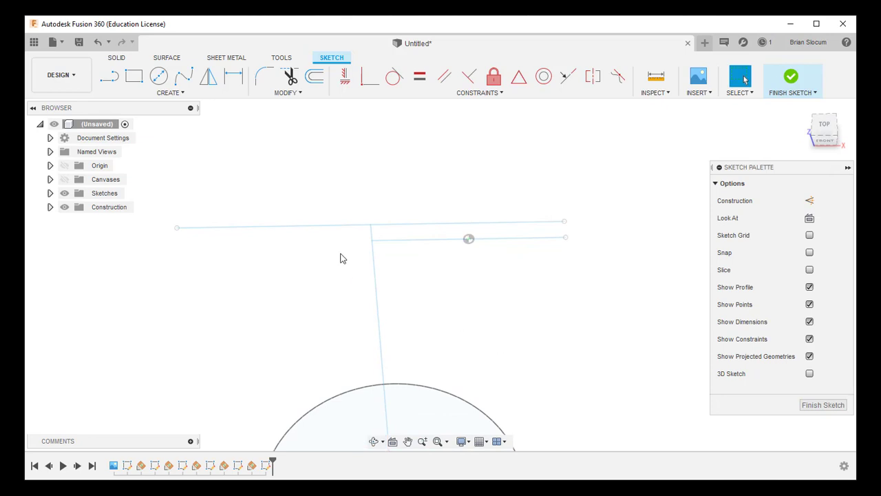
{"action": "left_click", "coordinate": [180, 94]}
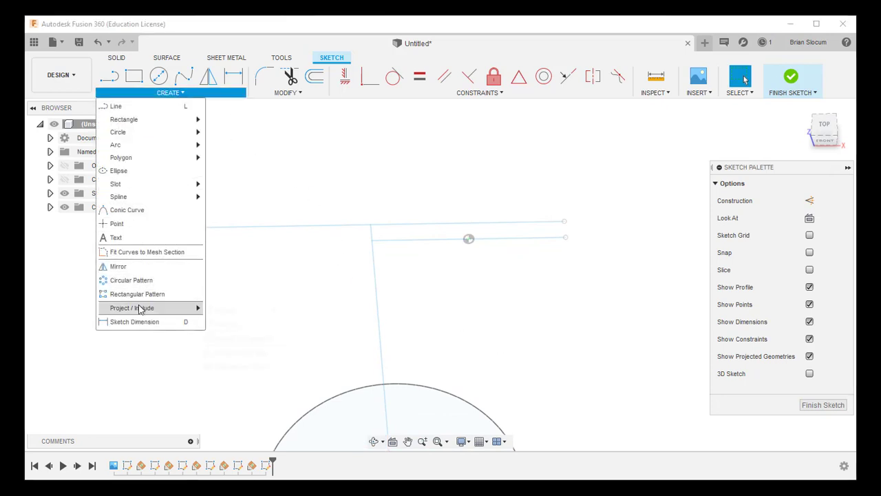
{"action": "mouse_move", "coordinate": [140, 309]}
{"action": "left_click", "coordinate": [224, 309]}
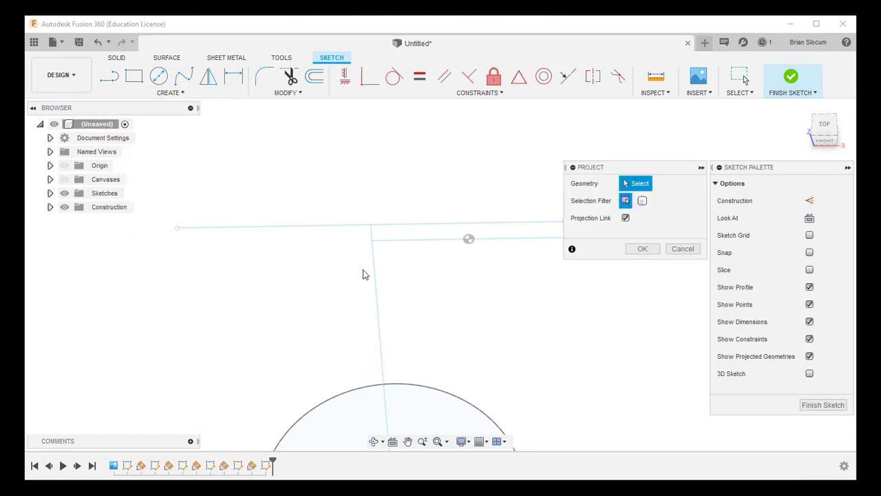
{"action": "left_click", "coordinate": [516, 239]}
{"action": "left_click", "coordinate": [642, 249]}
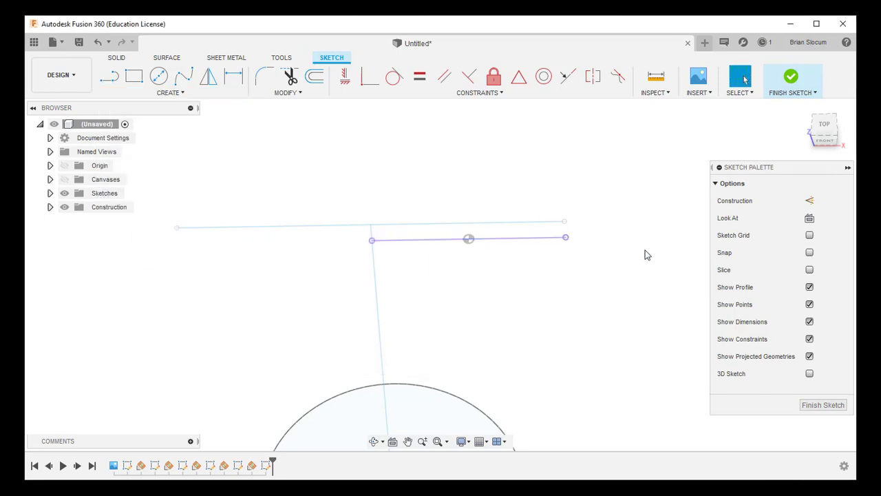
Draw a centre rectangle about 3.2 mm deep, centred on the projected line's centre-line end and reaching out to its outer endpoint
{"action": "left_click", "coordinate": [148, 93]}
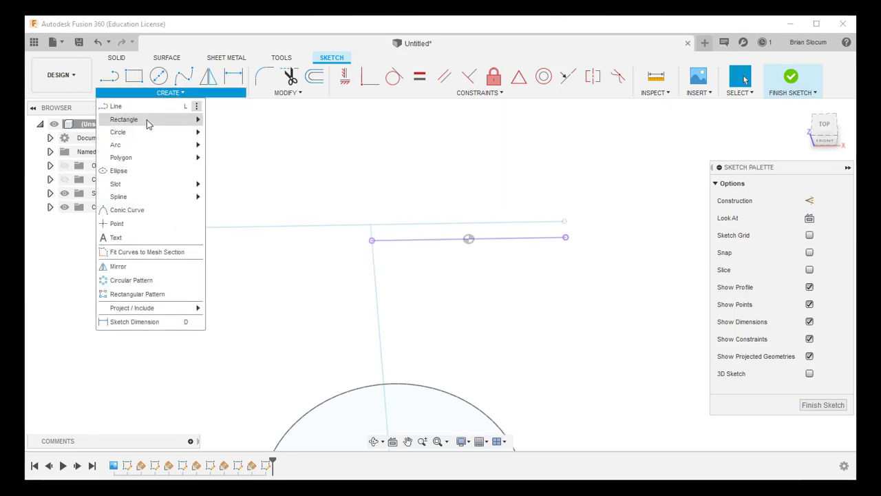
{"action": "mouse_move", "coordinate": [152, 121]}
{"action": "left_click", "coordinate": [228, 149]}
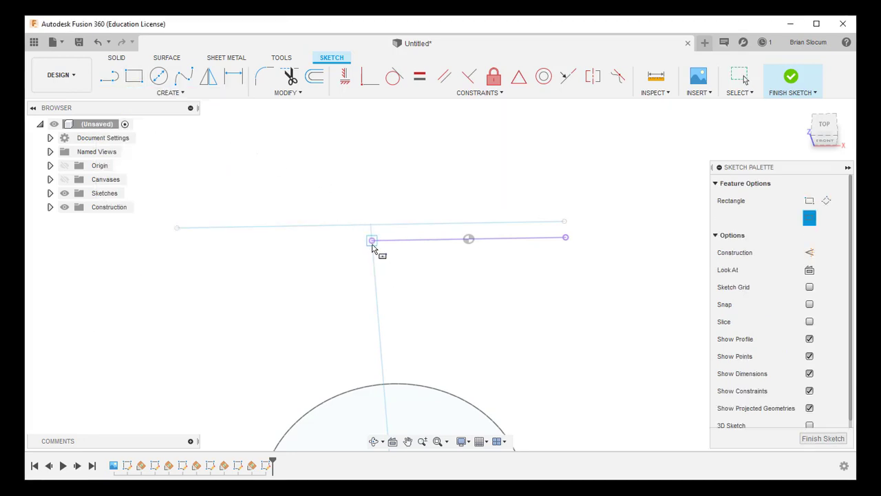
{"action": "left_click", "coordinate": [372, 240]}
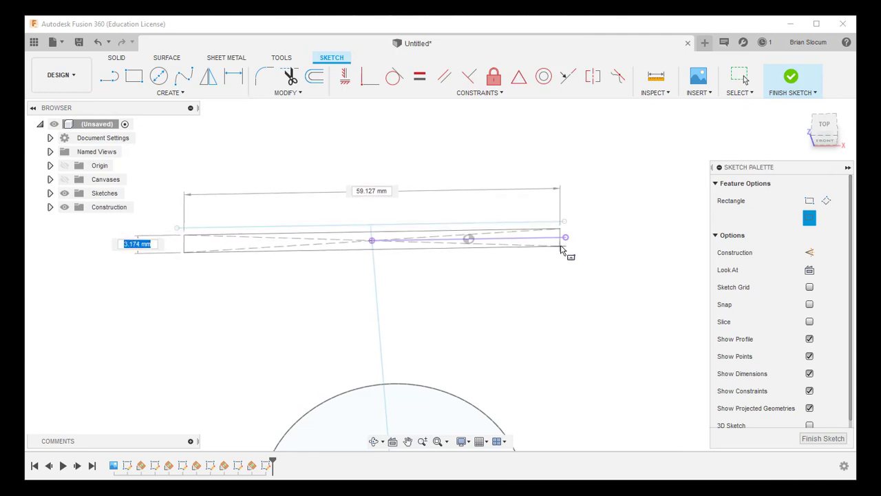
{"action": "left_click", "coordinate": [566, 238]}
{"action": "left_click", "coordinate": [566, 246]}
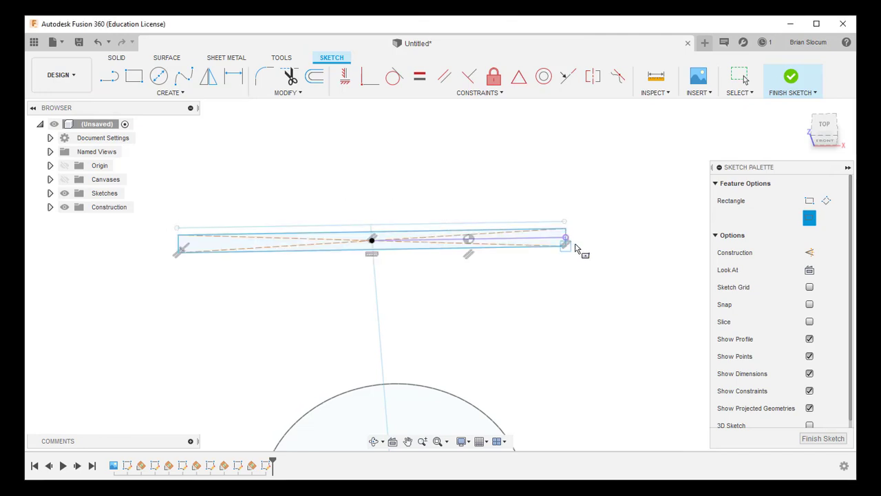
{"action": "key", "text": "Escape"}
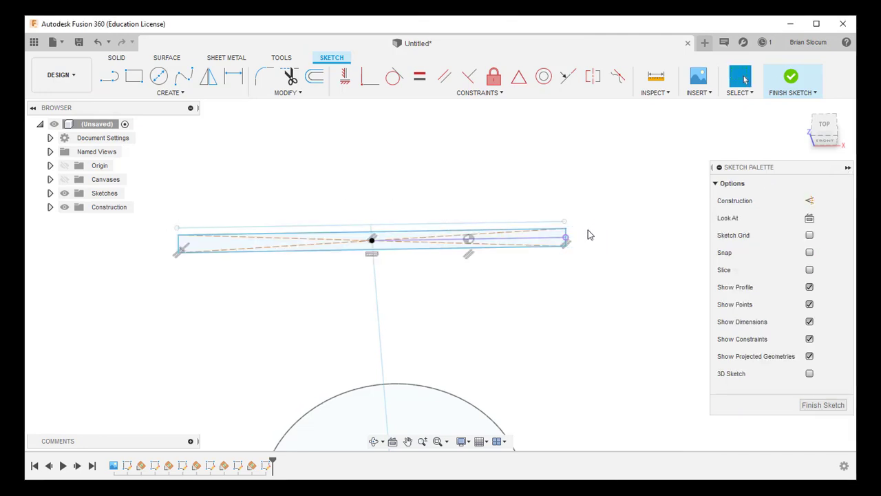
Dimension the rectangle's short side to 1.5 mm
{"action": "left_click", "coordinate": [234, 75]}
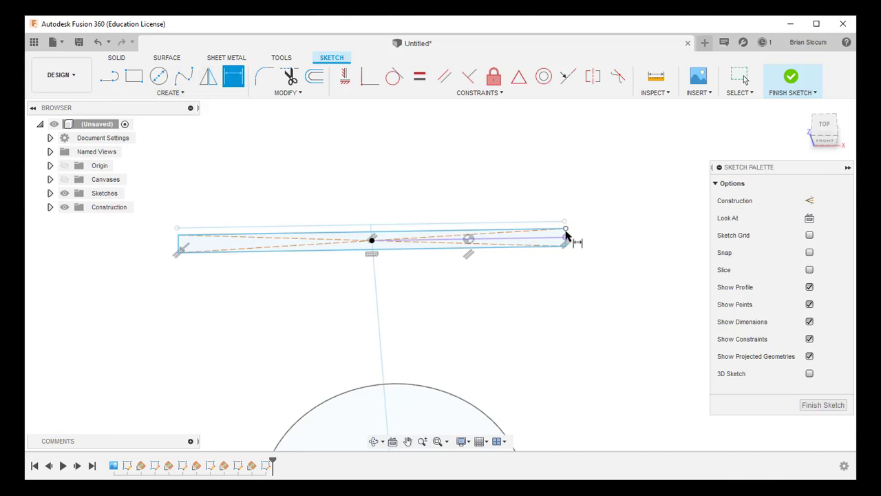
{"action": "scroll", "coordinate": [569, 237], "scroll_direction": "up", "scroll_amount": 4}
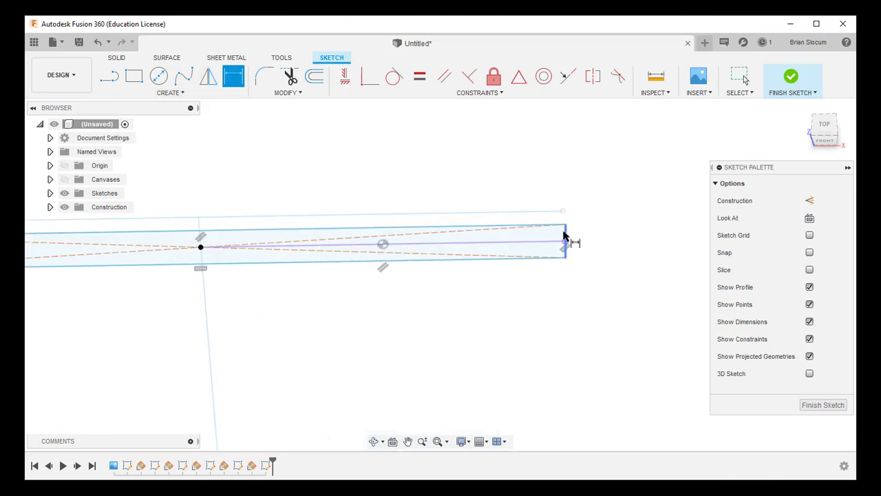
{"action": "left_click", "coordinate": [567, 237]}
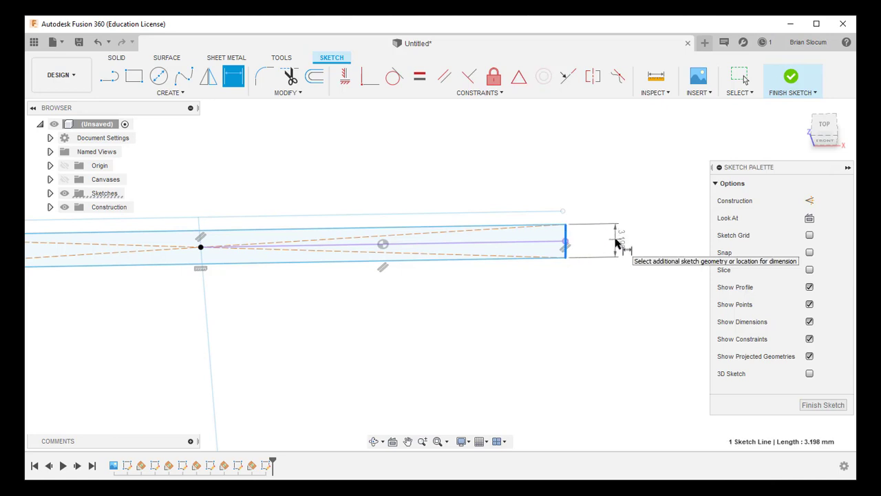
{"action": "left_click", "coordinate": [616, 241]}
{"action": "type", "text": "1"}
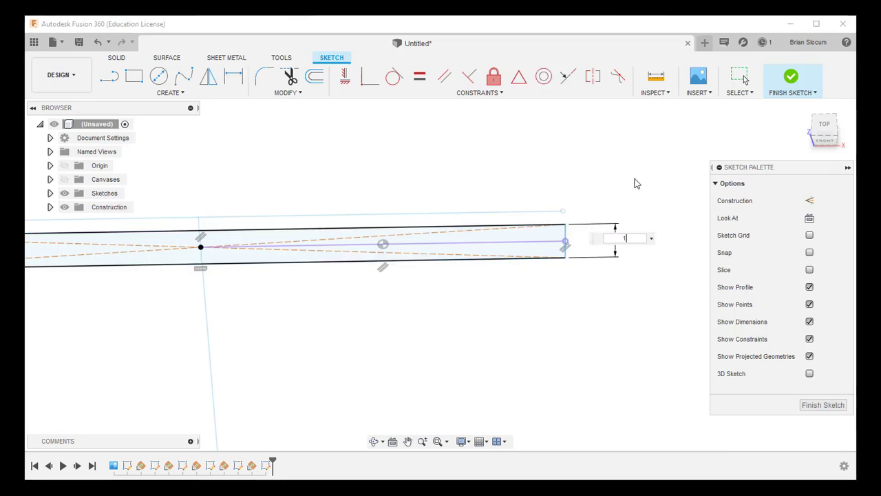
{"action": "type", "text": ".5"}
{"action": "key", "text": "Return"}
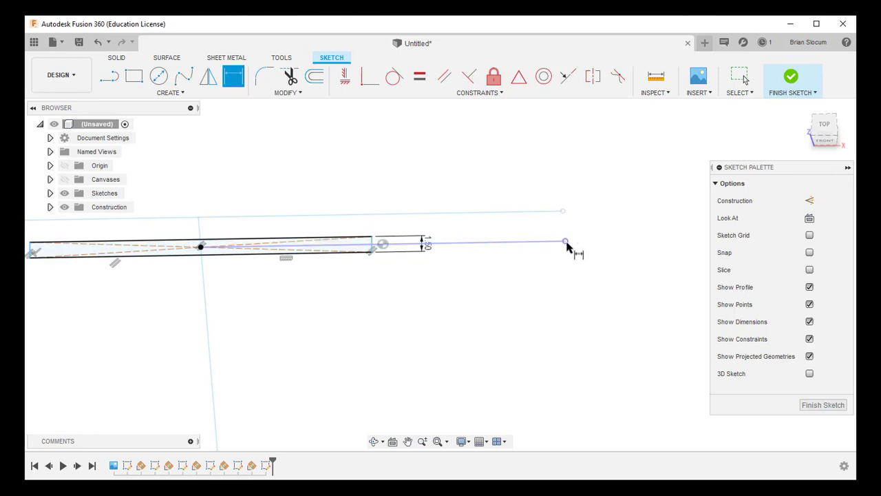
Align the rectangle's corner with the projected line's outer endpoint using a Horizontal/Vertical constraint, and finish the sketch
{"action": "left_click", "coordinate": [566, 241]}
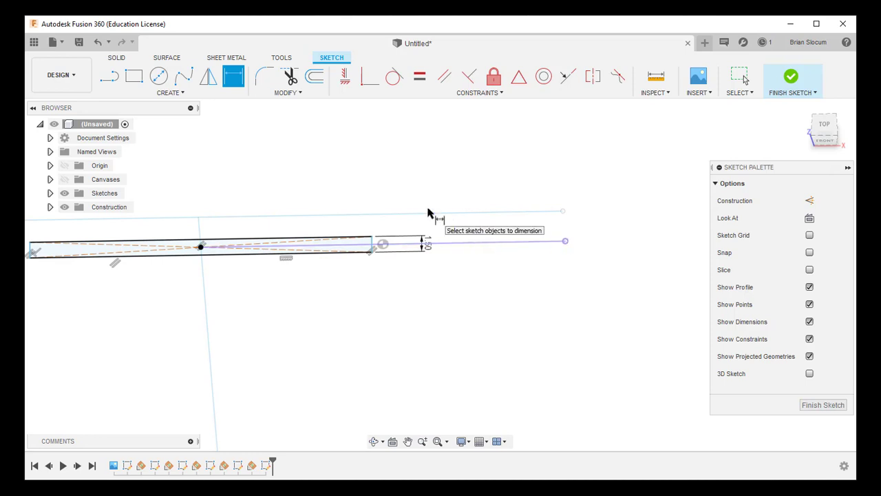
{"action": "key", "text": "Escape"}
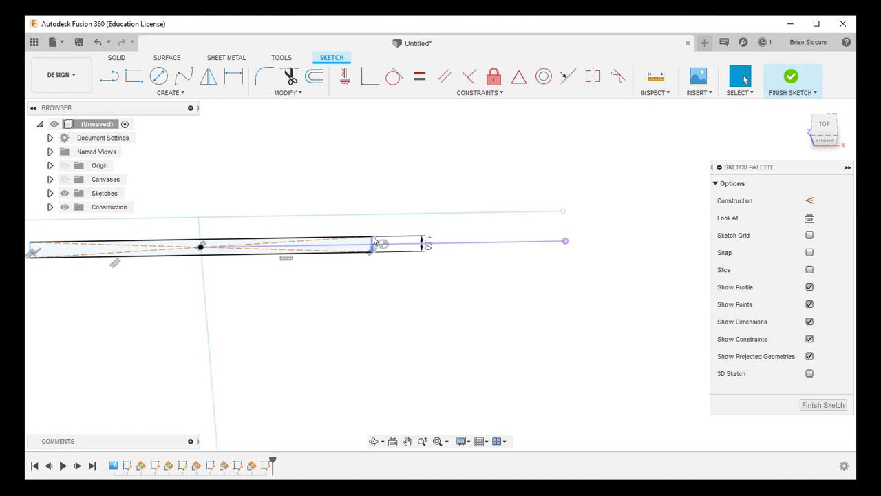
{"action": "left_click", "coordinate": [371, 253]}
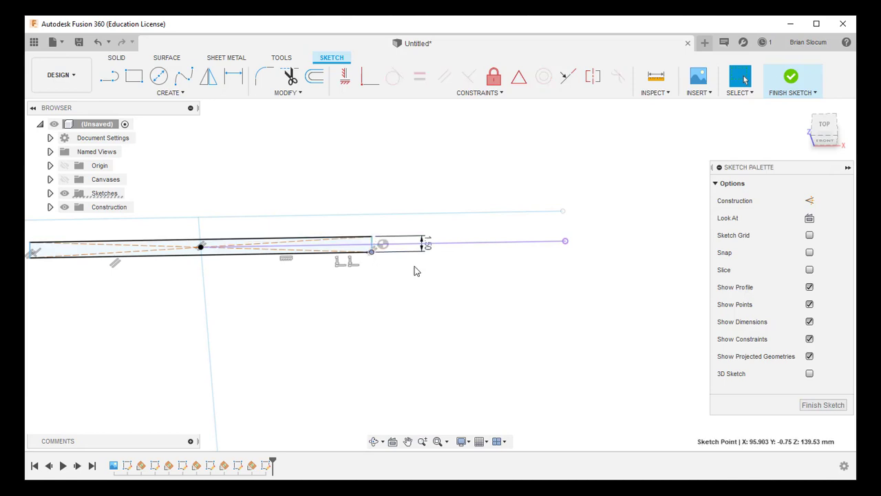
{"action": "left_click", "coordinate": [565, 241]}
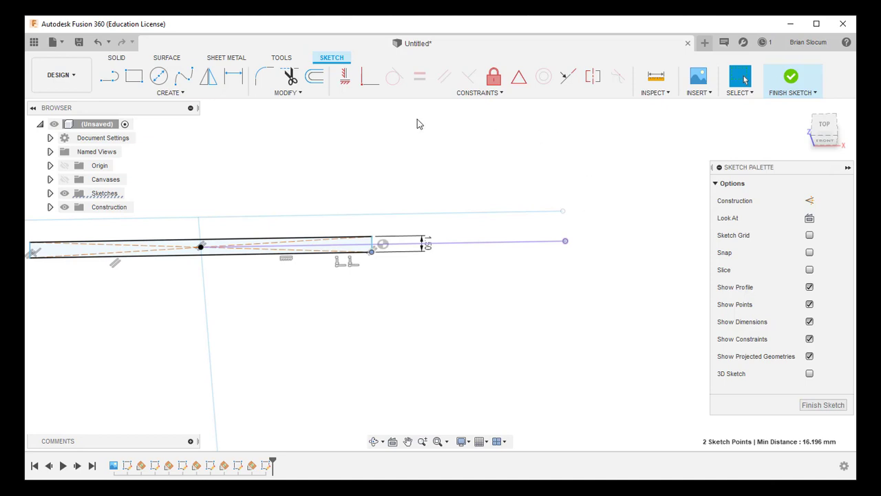
{"action": "left_click", "coordinate": [344, 79]}
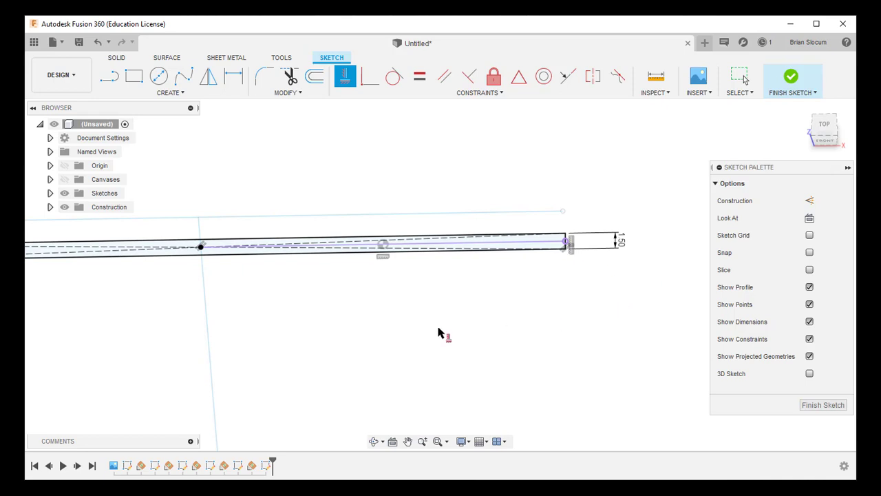
{"action": "left_click", "coordinate": [792, 77]}
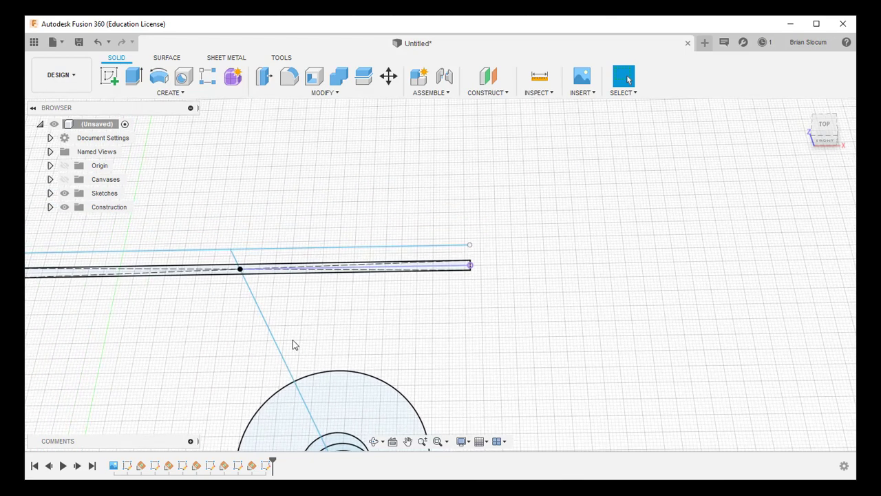
Show the canvases and compare the circle and rectangle cross-sections with the tube photo from the front
{"action": "left_click", "coordinate": [64, 179]}
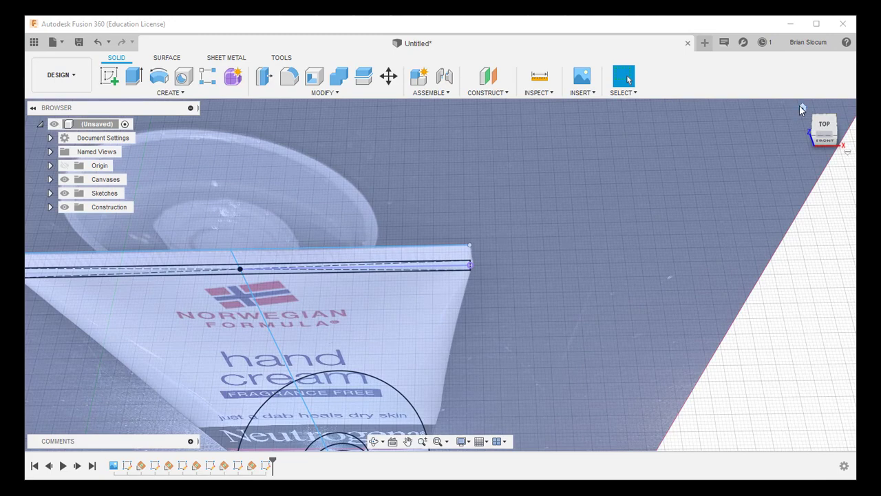
{"action": "left_click", "coordinate": [802, 108]}
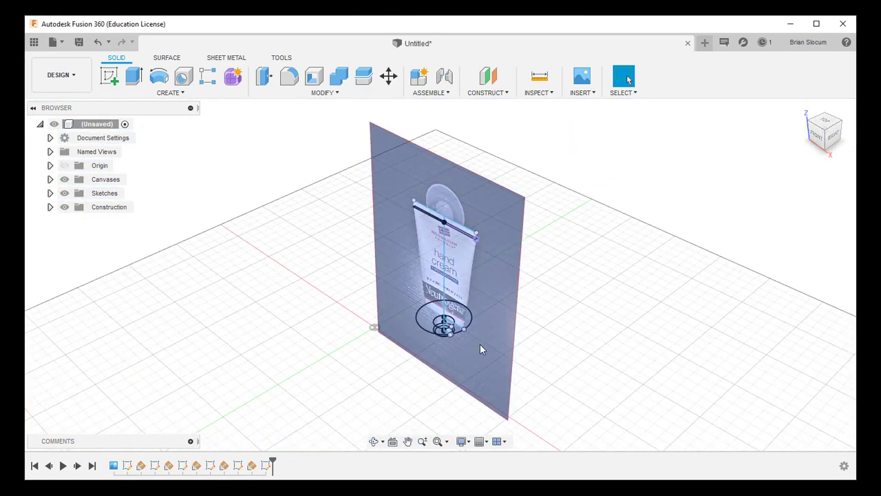
{"action": "scroll", "coordinate": [474, 349], "scroll_direction": "up", "scroll_amount": 5}
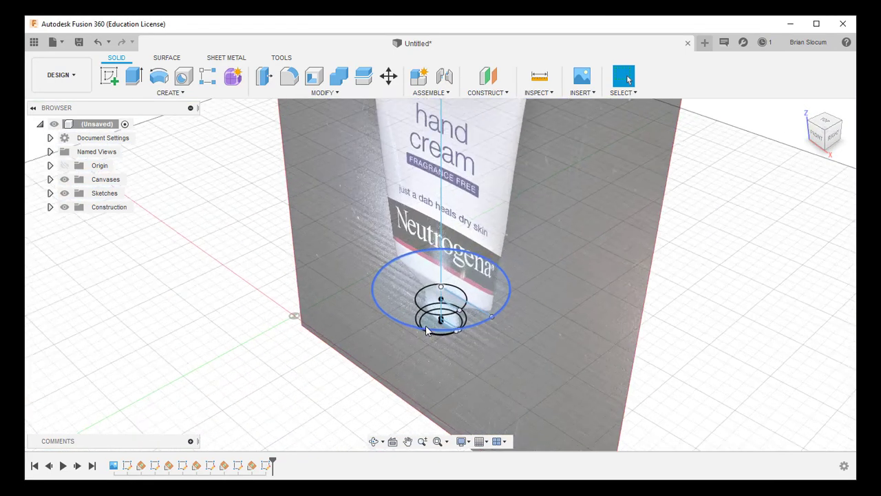
{"action": "scroll", "coordinate": [426, 332], "scroll_direction": "up", "scroll_amount": 2}
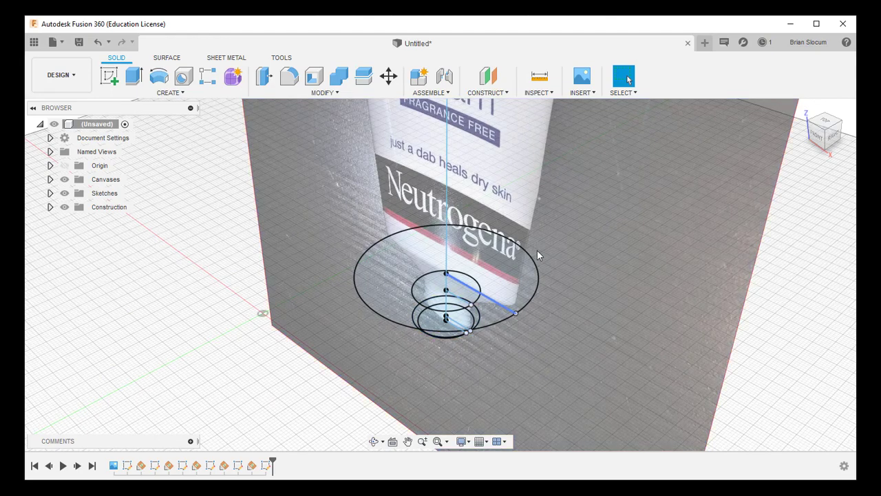
{"action": "left_click", "coordinate": [818, 136]}
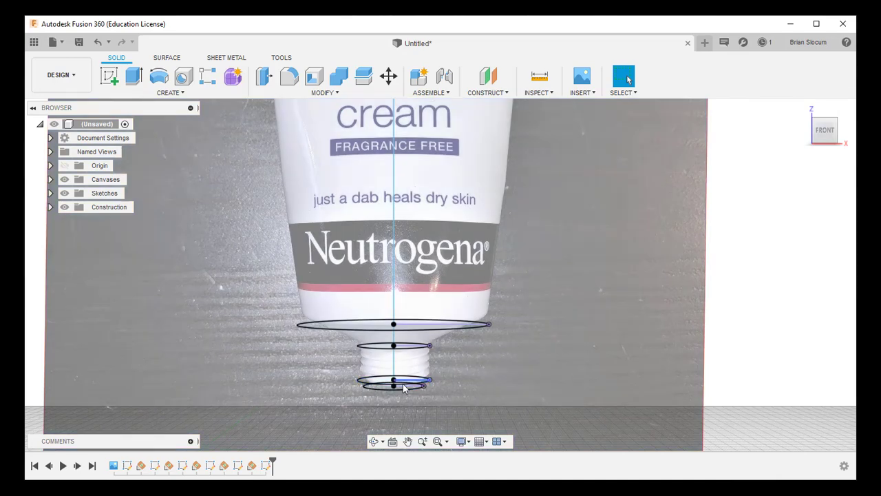
{"action": "scroll", "coordinate": [400, 331], "scroll_direction": "down", "scroll_amount": 2}
{"action": "scroll", "coordinate": [400, 310], "scroll_direction": "down", "scroll_amount": 2}
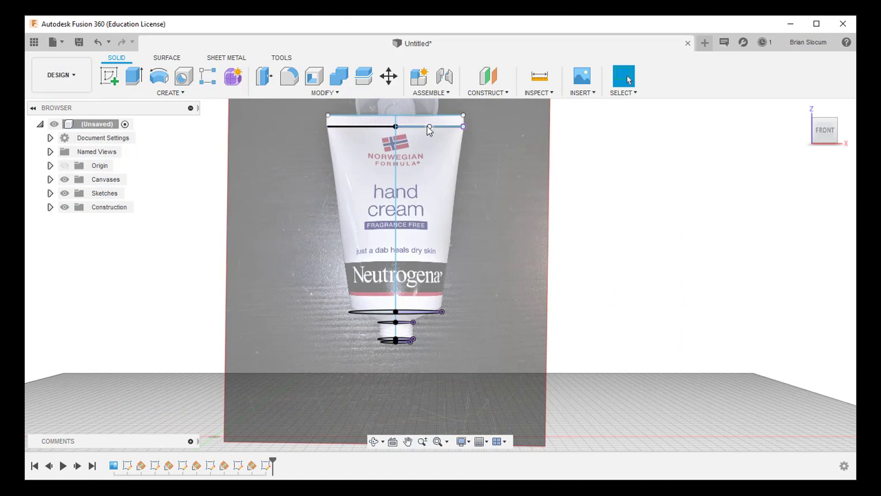
{"action": "left_click", "coordinate": [423, 132]}
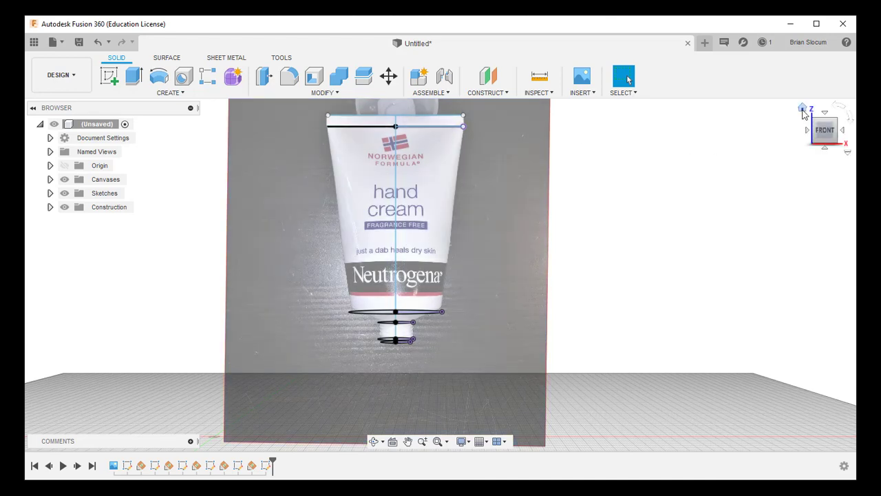
Extrude the thin seal rectangle upward as a new body, with its extent set To Object at the outer sketch point of the seal's top line
{"action": "left_click", "coordinate": [802, 107]}
{"action": "scroll", "coordinate": [469, 249], "scroll_direction": "up", "scroll_amount": 5}
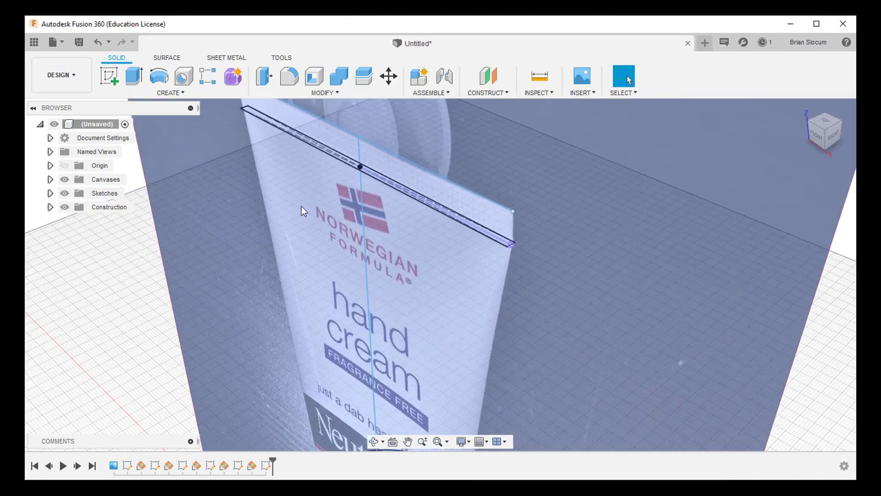
{"action": "left_click", "coordinate": [134, 76]}
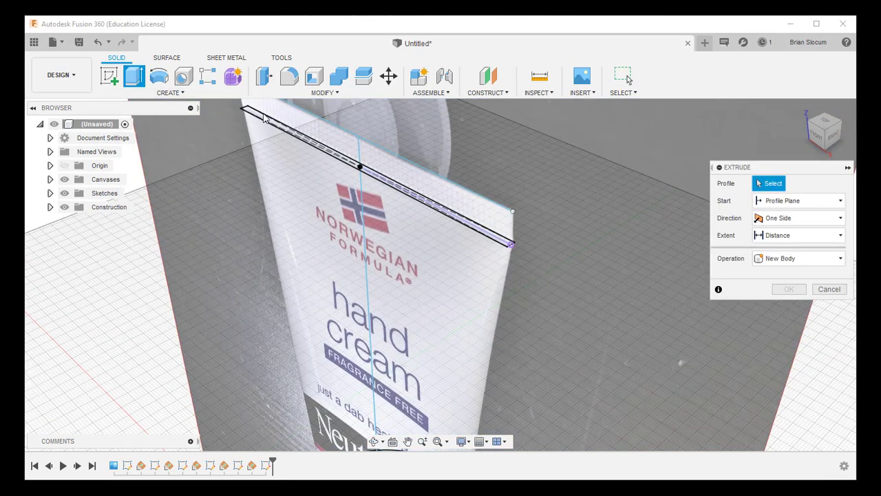
{"action": "left_click", "coordinate": [369, 156]}
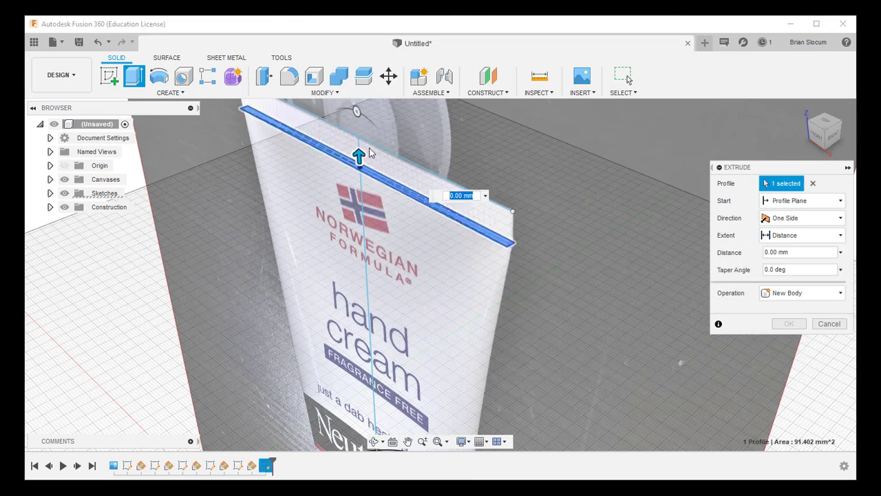
{"action": "left_click_drag", "start_coordinate": [359, 156], "coordinate": [359, 149]}
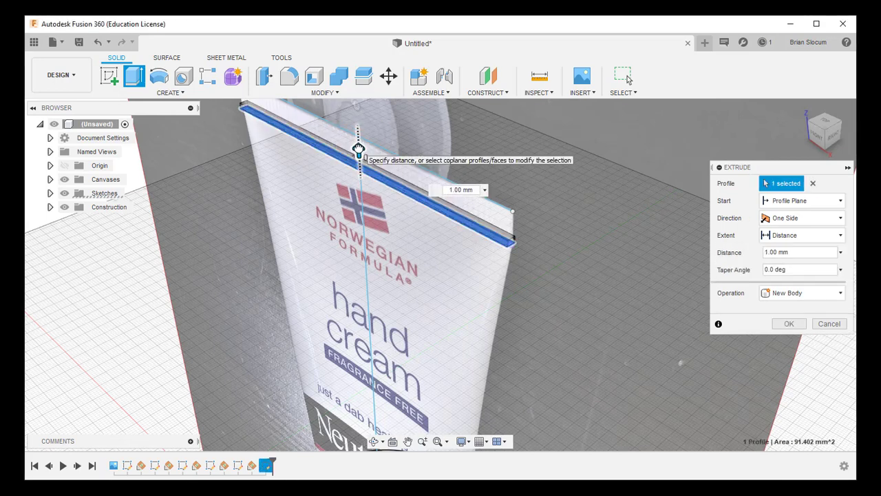
{"action": "left_click", "coordinate": [797, 238]}
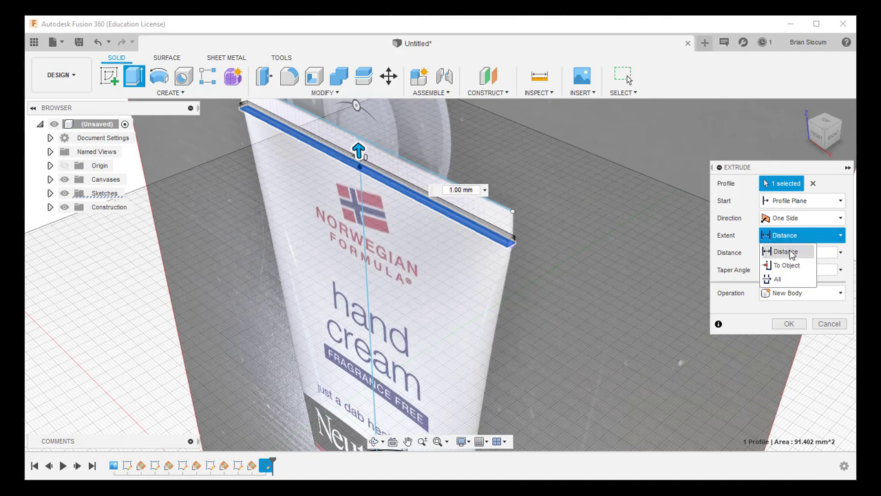
{"action": "left_click", "coordinate": [792, 264]}
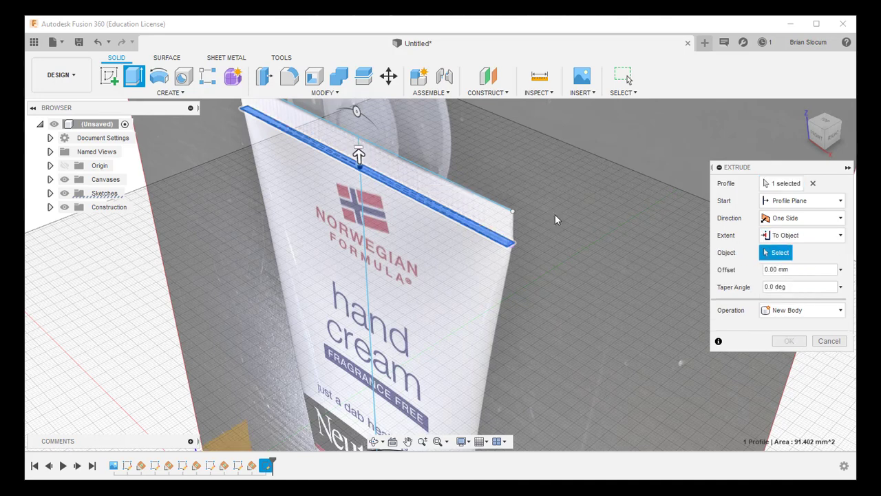
{"action": "left_click", "coordinate": [514, 211]}
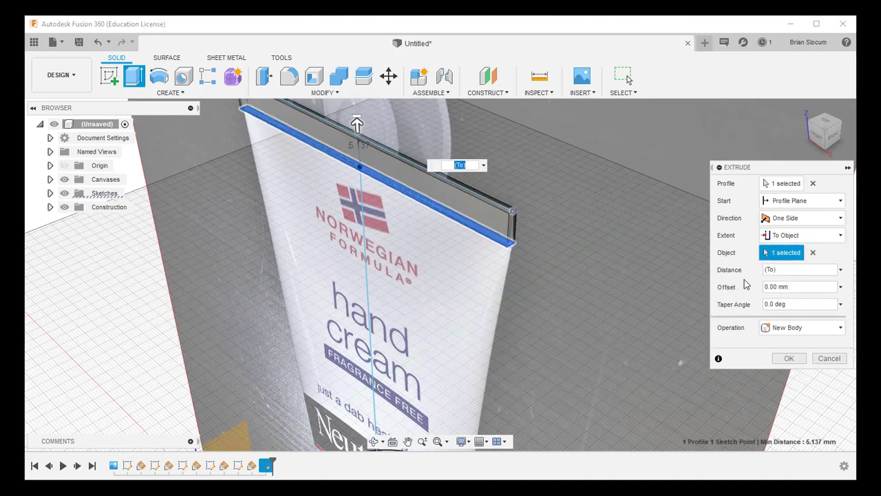
{"action": "left_click", "coordinate": [786, 360]}
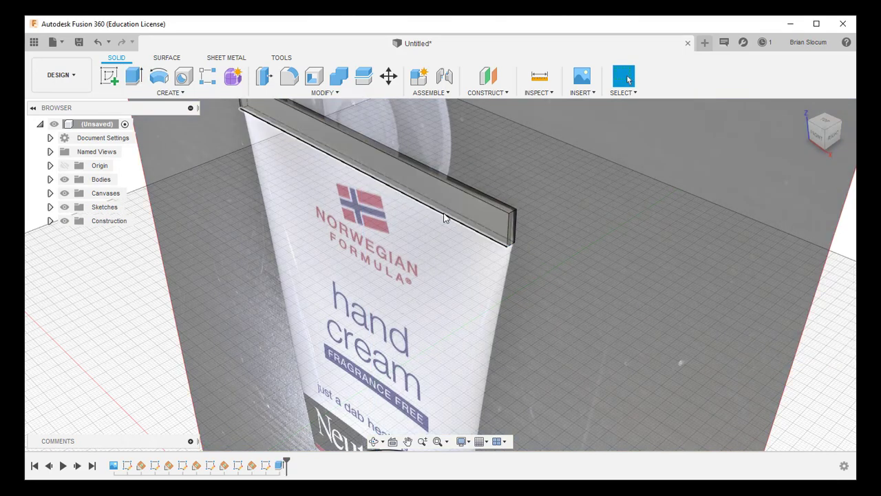
Start a Loft from the underside face of the seal body to the large circle at the tube's shoulder
{"action": "scroll", "coordinate": [445, 219], "scroll_direction": "down", "scroll_amount": 6}
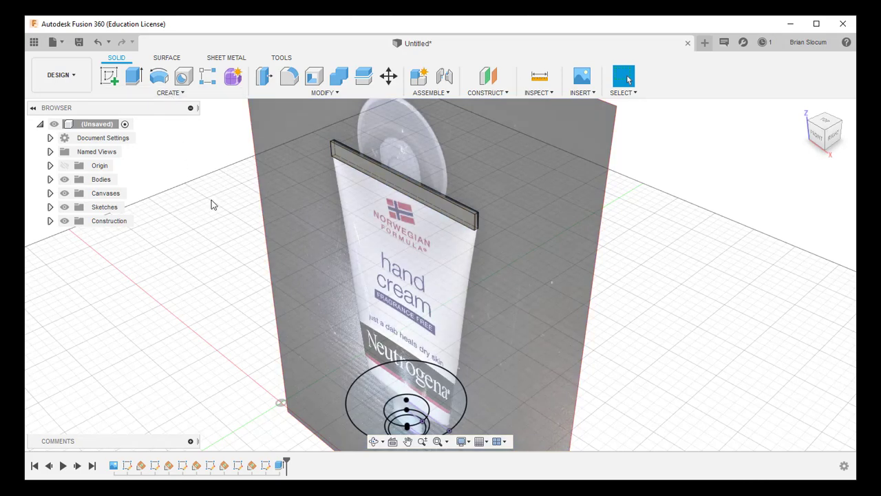
{"action": "middle_click_drag", "start_coordinate": [270, 349], "coordinate": [377, 173], "text": "shift"}
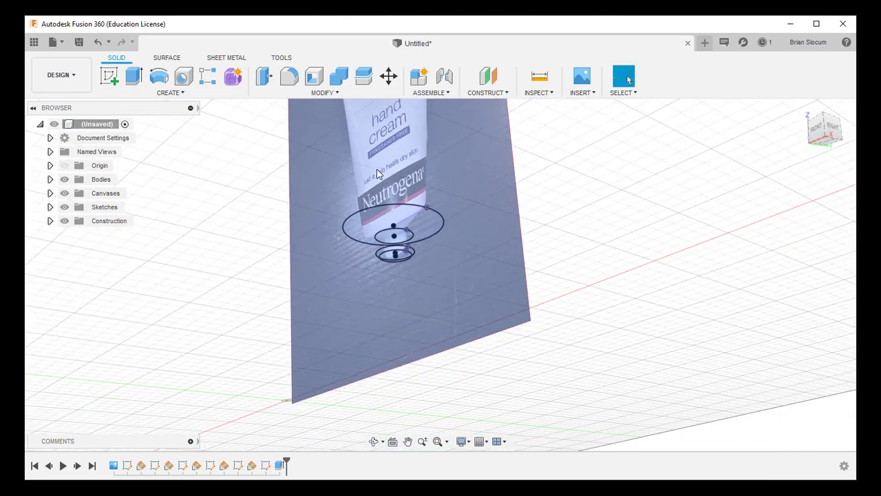
{"action": "scroll", "coordinate": [379, 173], "scroll_direction": "down", "scroll_amount": 3}
{"action": "middle_click_drag", "start_coordinate": [388, 126], "coordinate": [373, 210]}
{"action": "scroll", "coordinate": [372, 210], "scroll_direction": "up", "scroll_amount": 2}
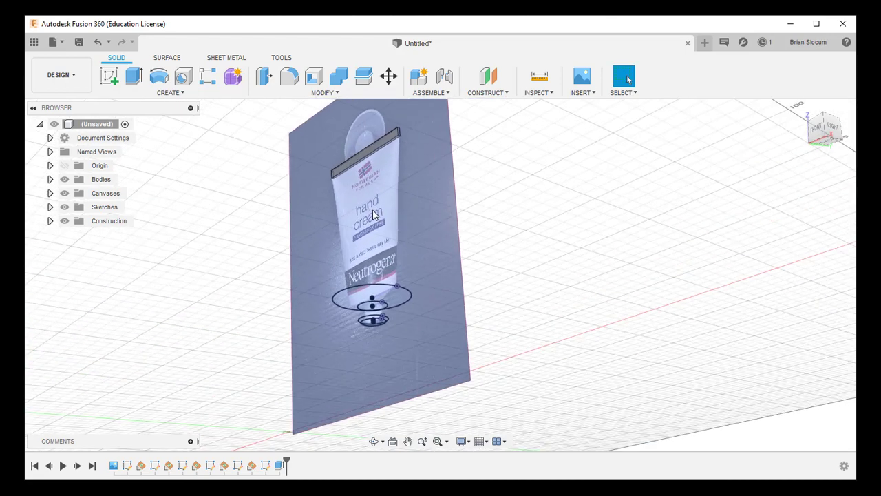
{"action": "scroll", "coordinate": [375, 184], "scroll_direction": "up", "scroll_amount": 3}
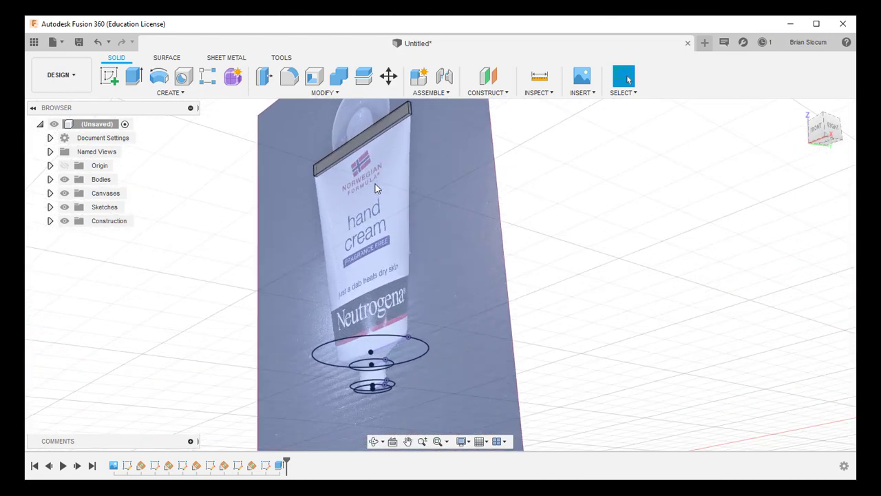
{"action": "left_click", "coordinate": [159, 96]}
{"action": "left_click", "coordinate": [121, 203]}
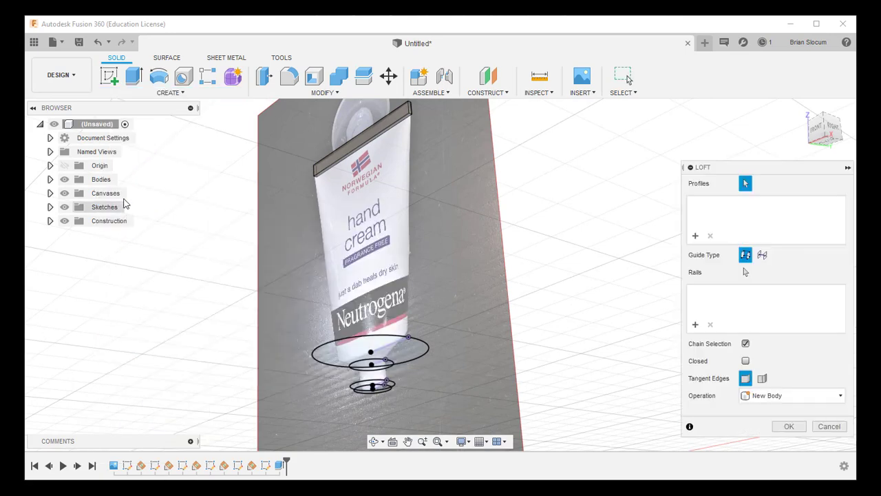
{"action": "left_click", "coordinate": [322, 176]}
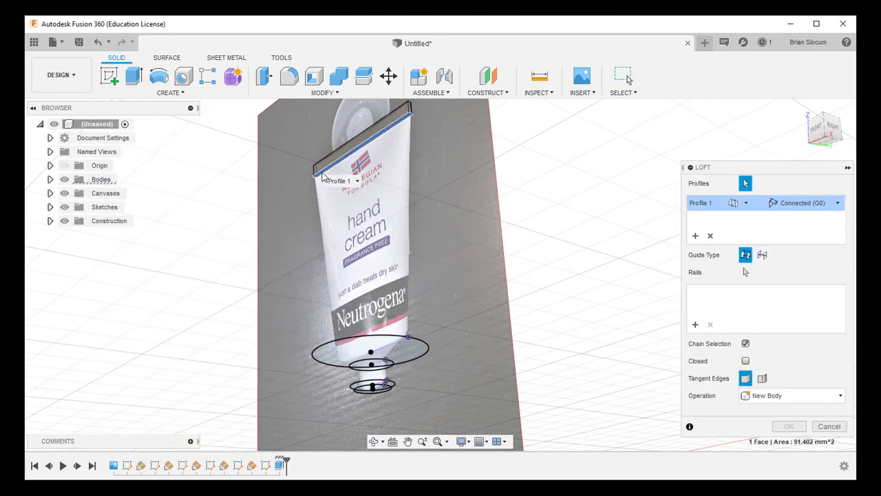
{"action": "left_click", "coordinate": [335, 355]}
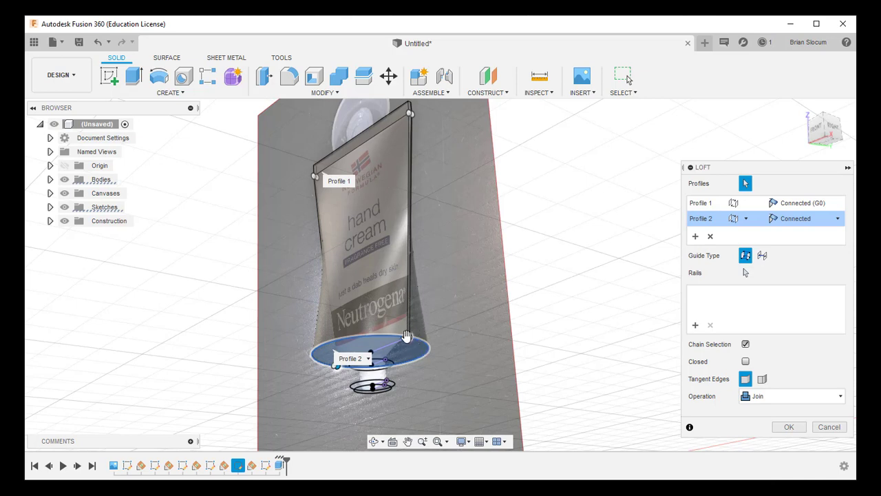
Merge the two loft mapping points on one side of the large circle at the projected line's endpoint
{"action": "scroll", "coordinate": [408, 338], "scroll_direction": "up", "scroll_amount": 1}
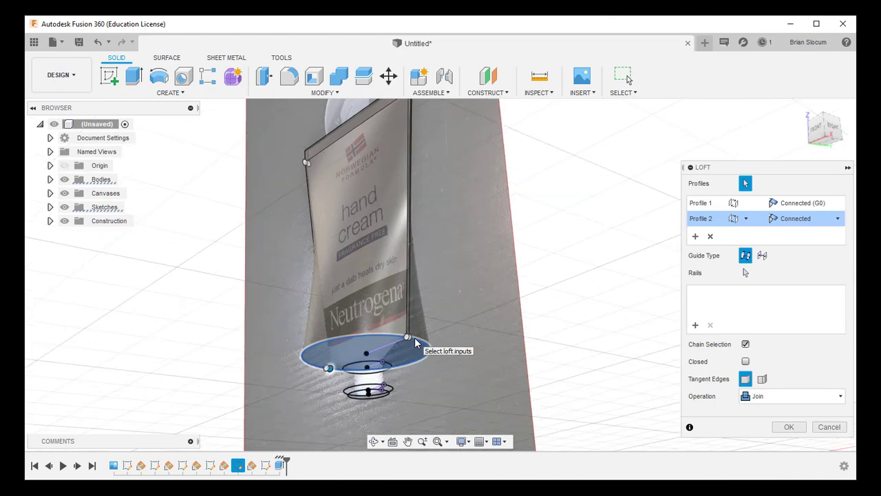
{"action": "scroll", "coordinate": [409, 337], "scroll_direction": "up", "scroll_amount": 6}
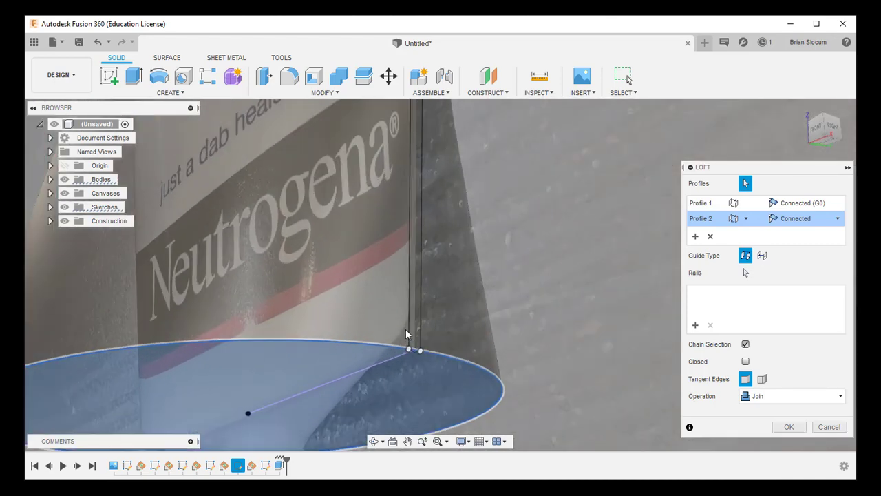
{"action": "scroll", "coordinate": [416, 350], "scroll_direction": "up", "scroll_amount": 3}
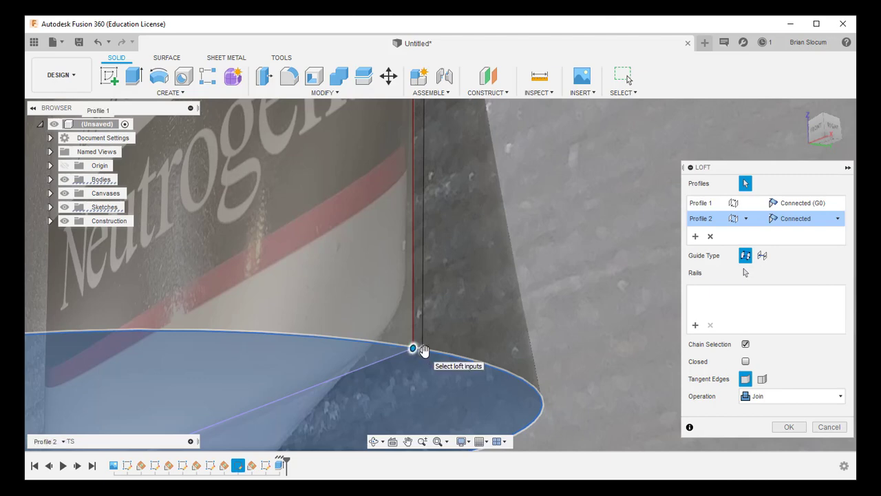
{"action": "scroll", "coordinate": [270, 315], "scroll_direction": "down", "scroll_amount": 5}
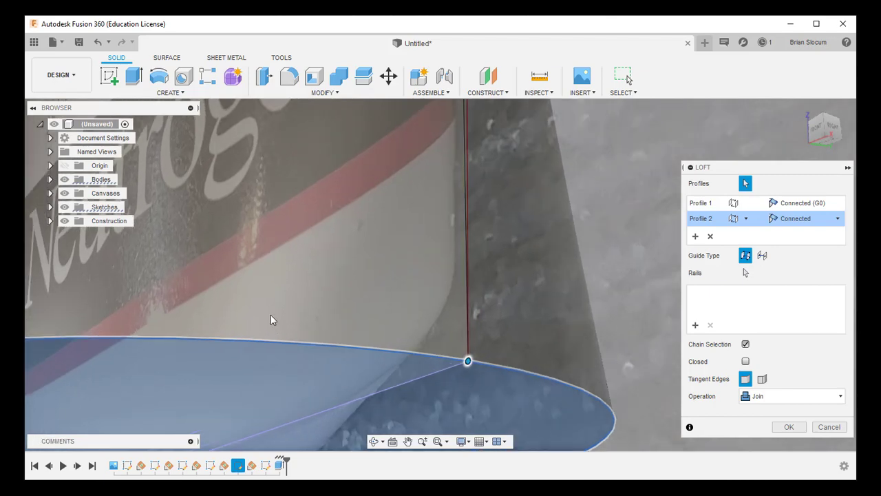
{"action": "scroll", "coordinate": [277, 304], "scroll_direction": "down", "scroll_amount": 3}
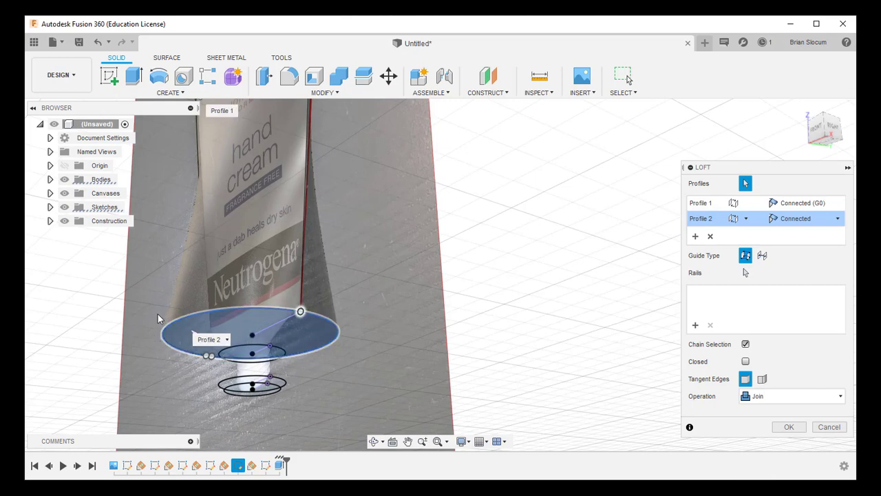
Merge the two loft mapping points on the opposite side of the large circle into a single point
{"action": "middle_click_drag", "start_coordinate": [161, 307], "coordinate": [274, 247], "text": "shift"}
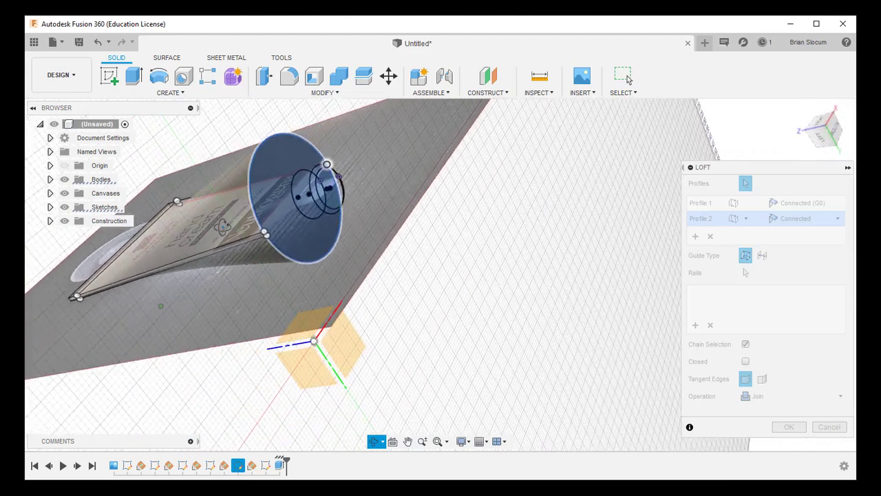
{"action": "scroll", "coordinate": [267, 235], "scroll_direction": "up", "scroll_amount": 4}
{"action": "scroll", "coordinate": [269, 230], "scroll_direction": "up", "scroll_amount": 5}
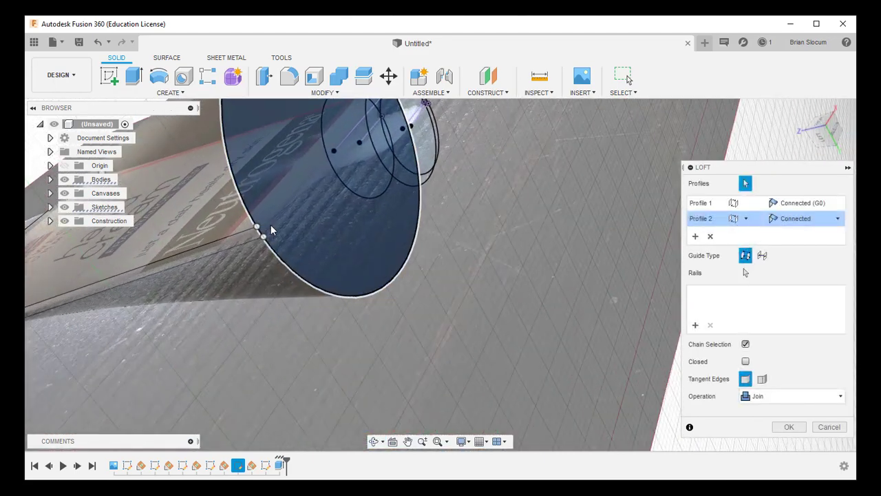
{"action": "scroll", "coordinate": [254, 225], "scroll_direction": "up", "scroll_amount": 3}
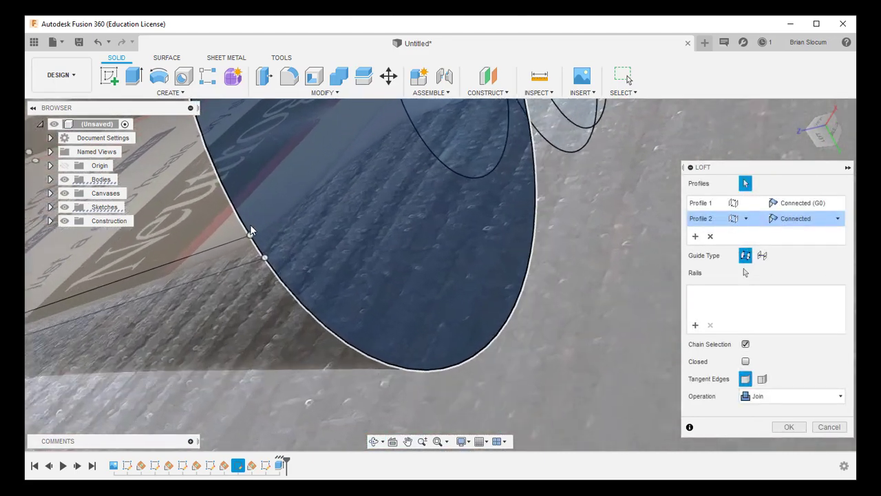
{"action": "left_click_drag", "start_coordinate": [254, 237], "coordinate": [263, 254]}
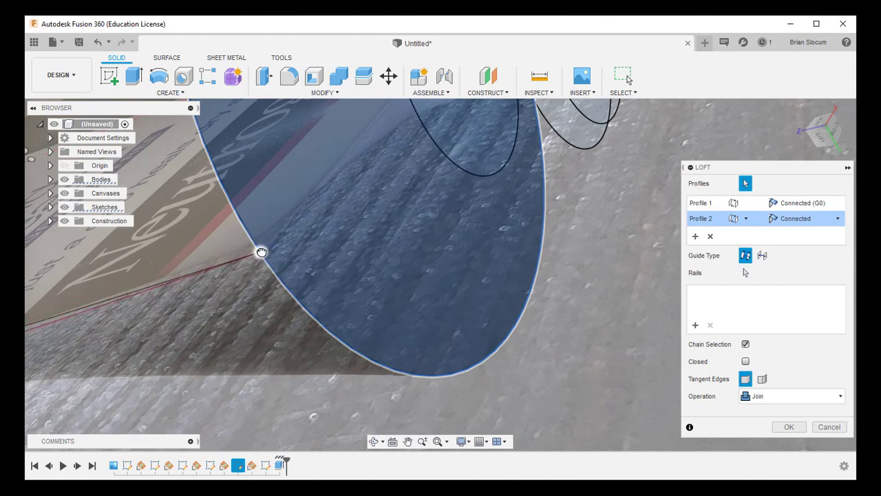
{"action": "scroll", "coordinate": [266, 227], "scroll_direction": "down", "scroll_amount": 2}
{"action": "scroll", "coordinate": [266, 225], "scroll_direction": "down", "scroll_amount": 6}
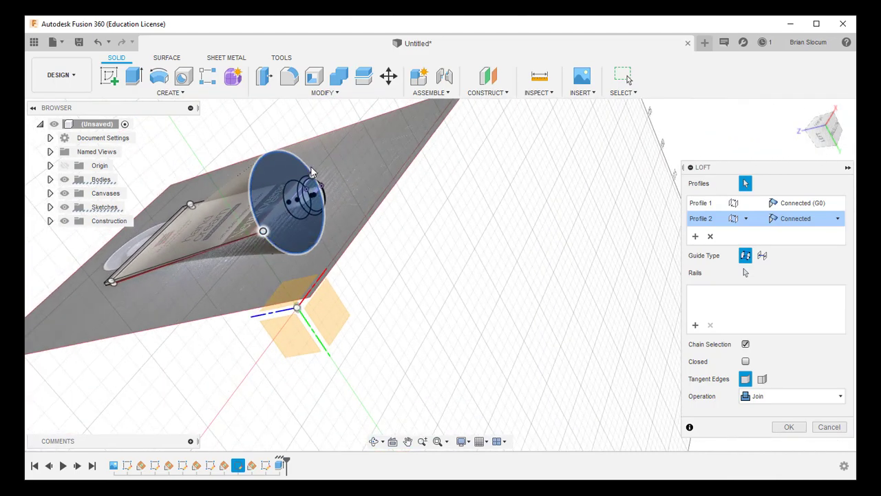
Try adding the upper neck circle, just below the large circle, as a third loft profile
{"action": "middle_click_drag", "start_coordinate": [313, 171], "coordinate": [268, 214], "text": "shift"}
{"action": "middle_click_drag", "start_coordinate": [295, 301], "coordinate": [279, 262], "text": "shift"}
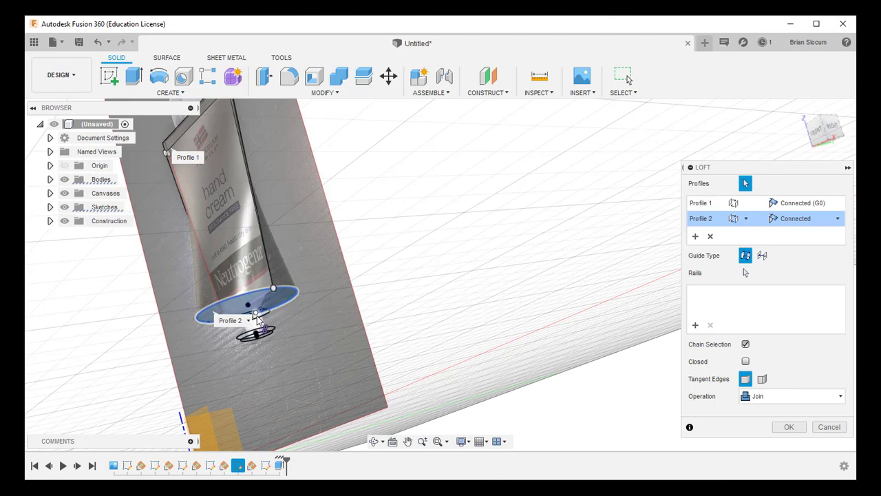
{"action": "scroll", "coordinate": [254, 316], "scroll_direction": "up", "scroll_amount": 5}
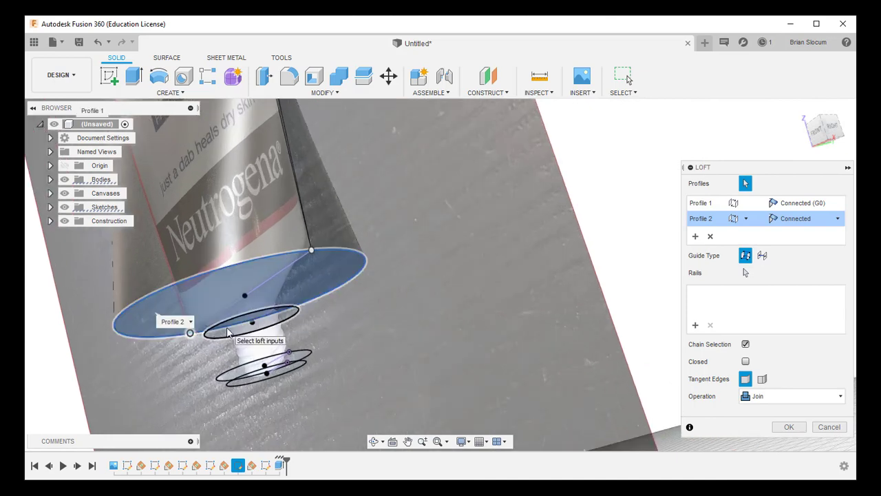
{"action": "left_click", "coordinate": [228, 333]}
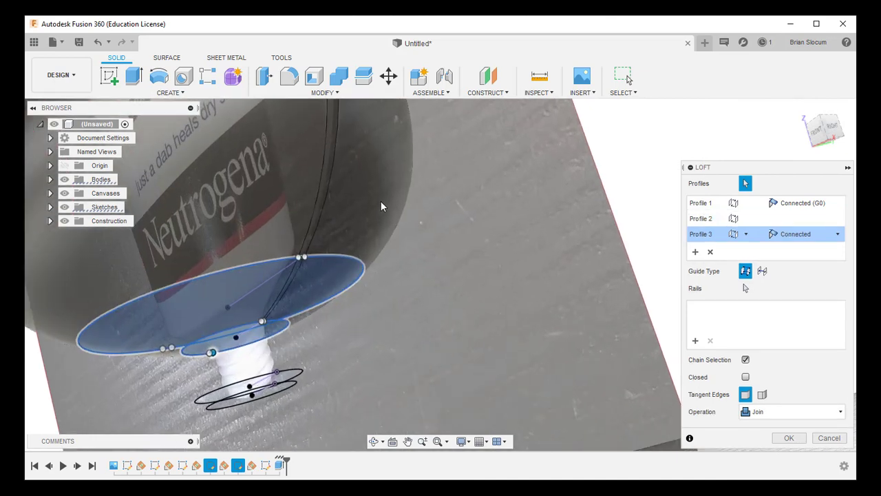
{"action": "scroll", "coordinate": [371, 195], "scroll_direction": "down", "scroll_amount": 10}
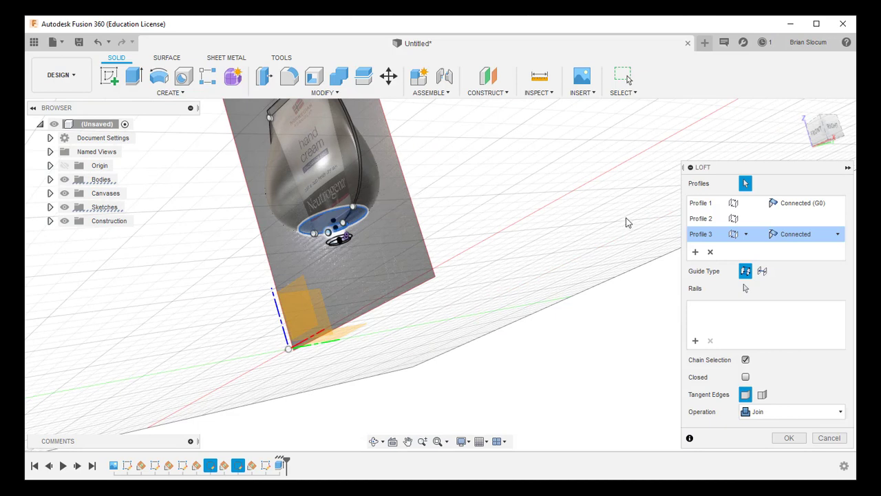
Try the Direction end condition on the third loft profile, and remove that profile from the loft
{"action": "left_click", "coordinate": [828, 234]}
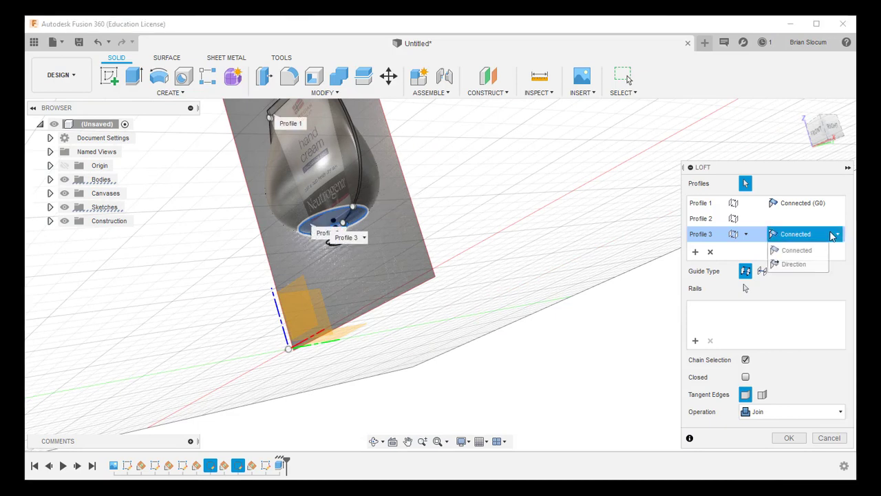
{"action": "left_click", "coordinate": [793, 265]}
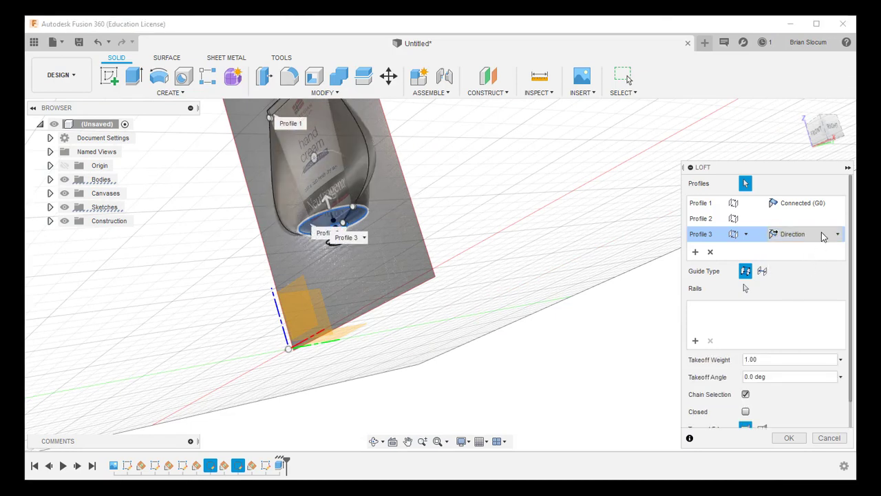
{"action": "left_click", "coordinate": [821, 235]}
{"action": "left_click", "coordinate": [811, 249]}
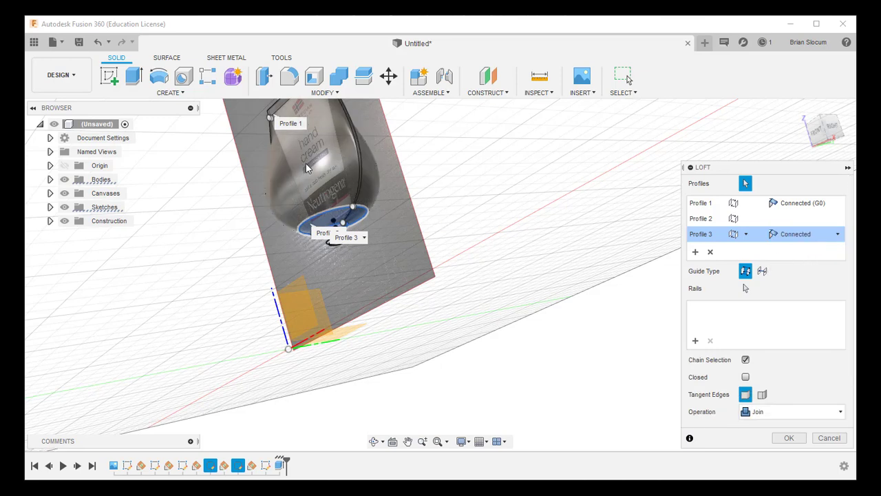
{"action": "left_click", "coordinate": [710, 252]}
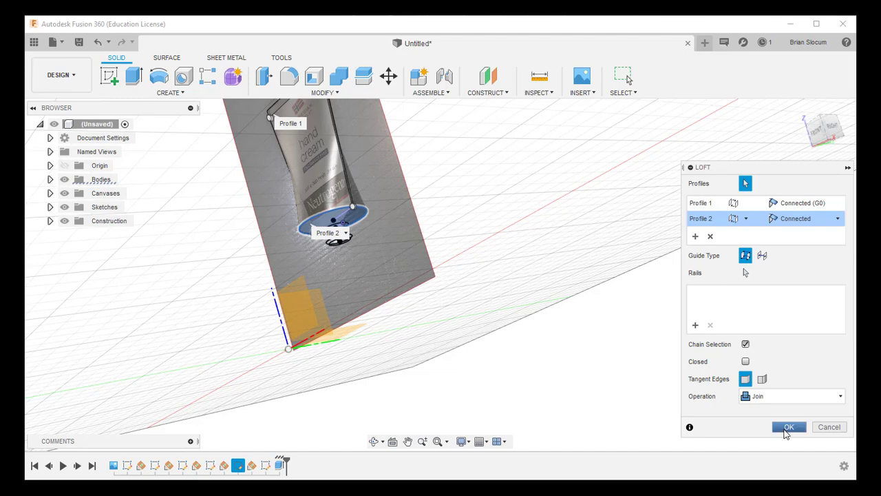
Complete the two-profile loft from the seal to the large circle with the Join operation
{"action": "left_click", "coordinate": [788, 428]}
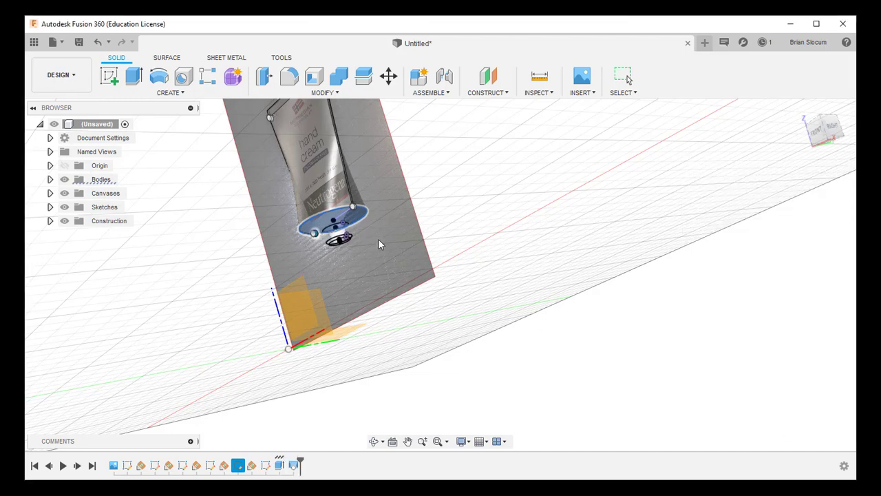
{"action": "scroll", "coordinate": [341, 216], "scroll_direction": "up", "scroll_amount": 3}
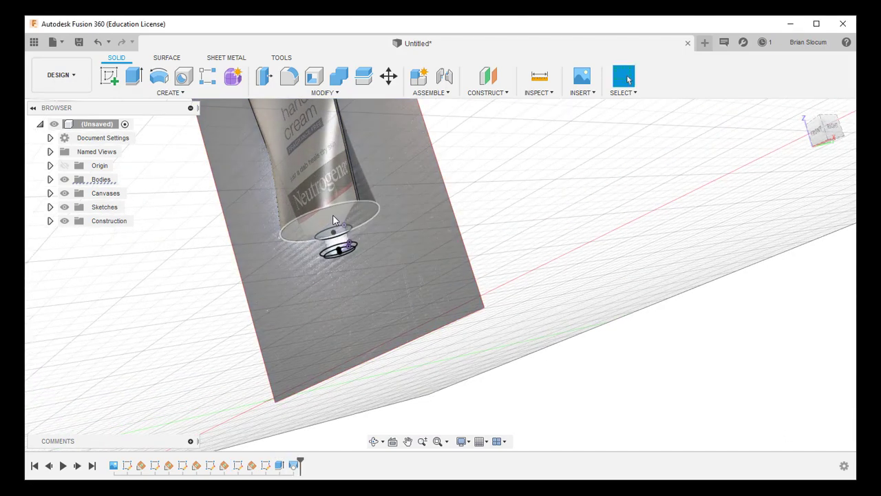
Loft the shoulder from the large circular face at the tube's lower end to the upper neck circle, using the Join operation
{"action": "scroll", "coordinate": [330, 214], "scroll_direction": "up", "scroll_amount": 4}
{"action": "mouse_move", "coordinate": [437, 246]}
{"action": "middle_mouse_down"}
{"action": "mouse_move", "coordinate": [433, 288]}
{"action": "mouse_move", "coordinate": [433, 279]}
{"action": "middle_mouse_up"}
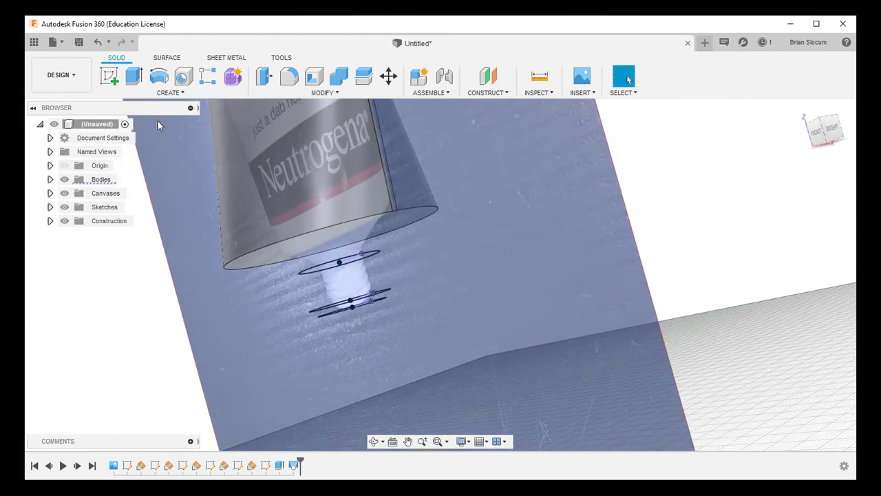
{"action": "left_click", "coordinate": [143, 94]}
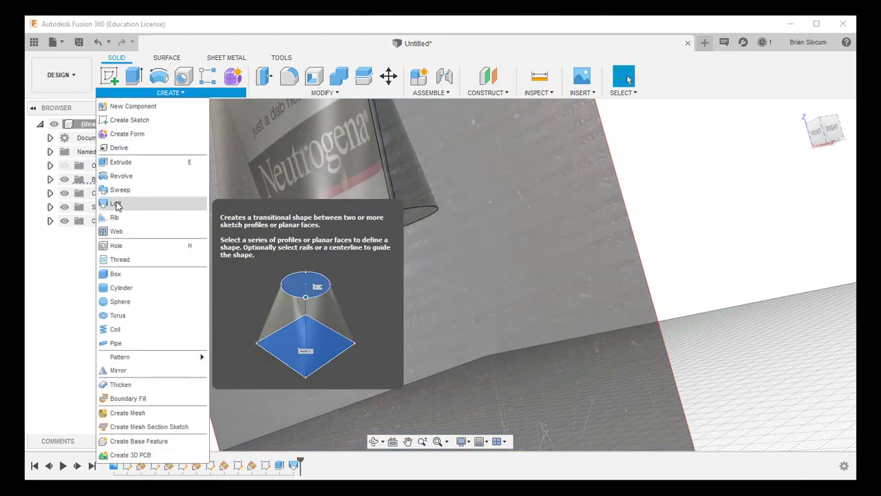
{"action": "left_click", "coordinate": [115, 204]}
{"action": "left_click", "coordinate": [310, 244]}
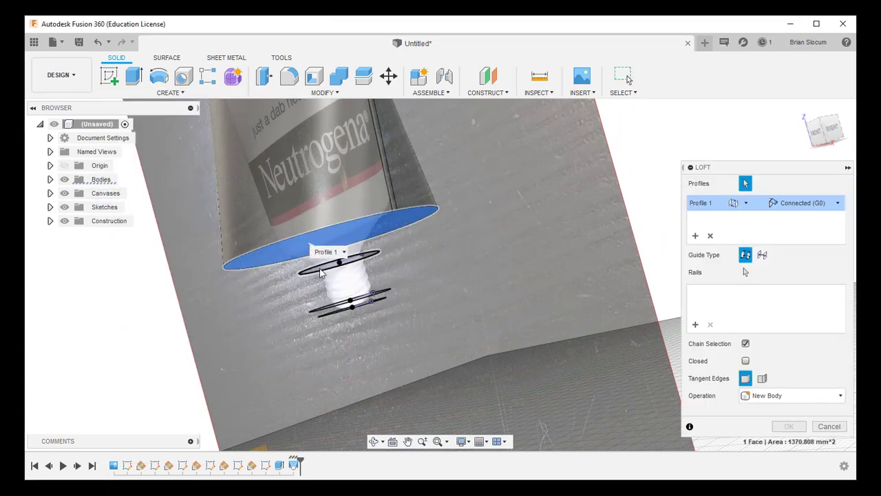
{"action": "left_click", "coordinate": [320, 272]}
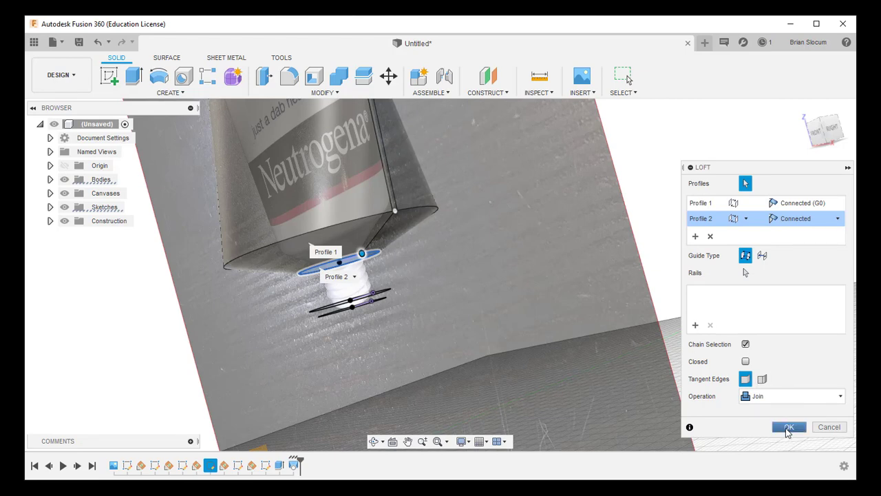
{"action": "left_click", "coordinate": [788, 427]}
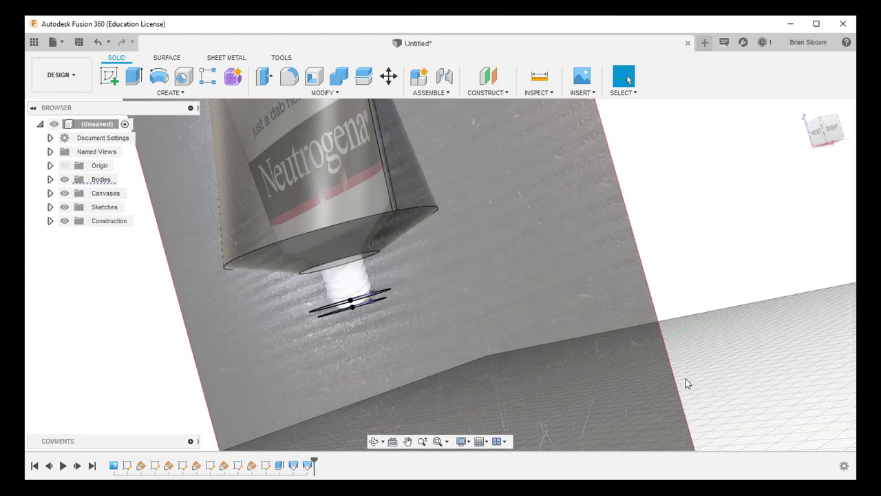
Loft the neck from the shoulder's small circular face to the next circle below it, using the Join operation
{"action": "left_click", "coordinate": [157, 93]}
{"action": "left_click", "coordinate": [121, 201]}
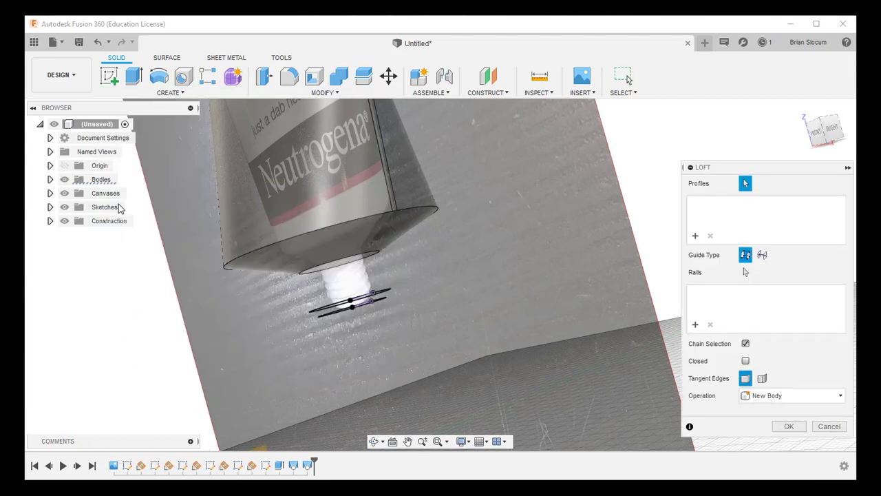
{"action": "left_click", "coordinate": [328, 270]}
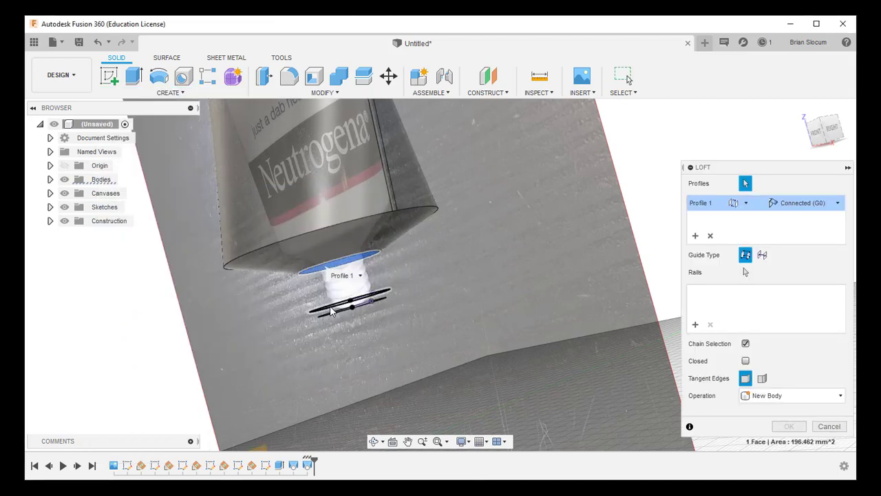
{"action": "left_click", "coordinate": [331, 312]}
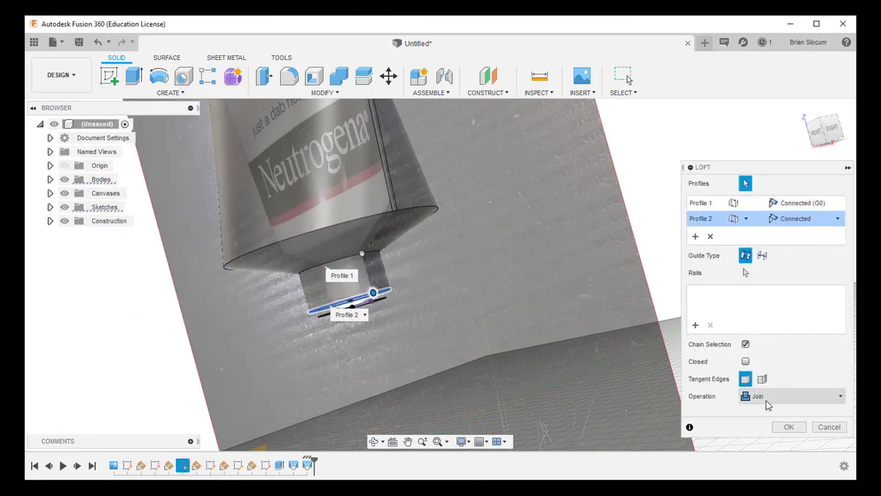
{"action": "left_click", "coordinate": [787, 427]}
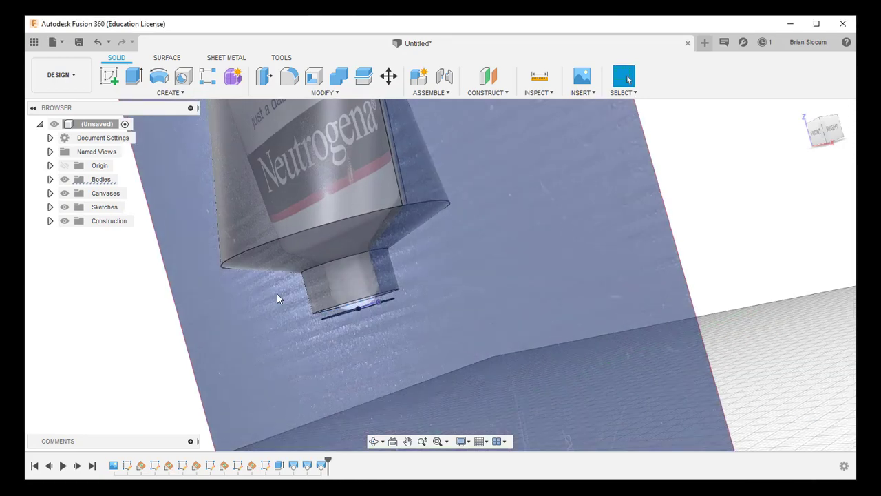
Loft the neck's tapered tip from its end face to the lowest, smaller circle, using the Join operation
{"action": "scroll", "coordinate": [339, 323], "scroll_direction": "up", "scroll_amount": 5}
{"action": "scroll", "coordinate": [343, 323], "scroll_direction": "up", "scroll_amount": 3}
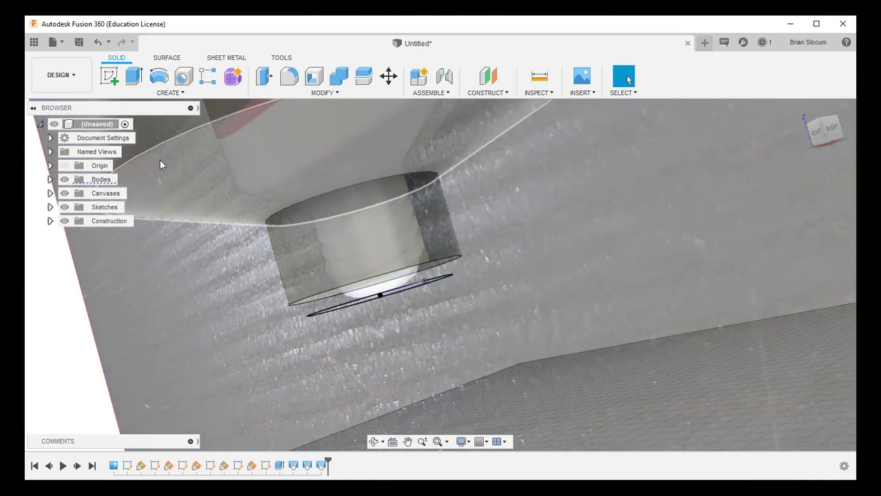
{"action": "left_click", "coordinate": [168, 93]}
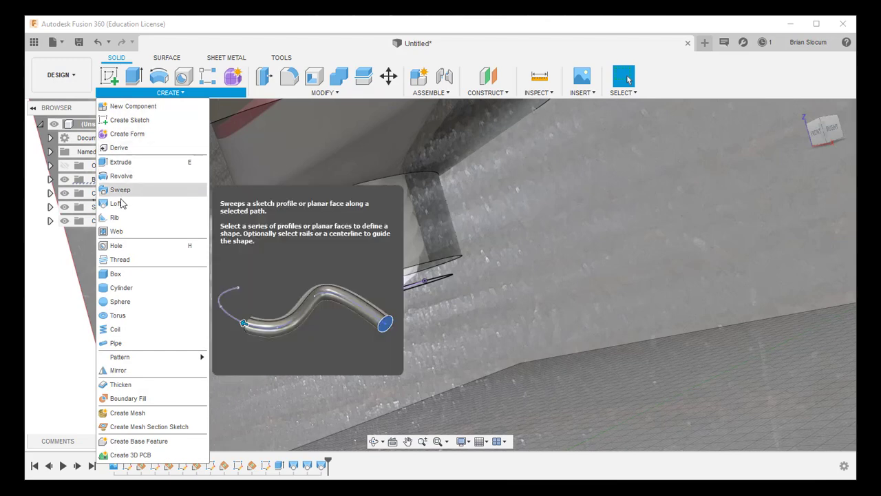
{"action": "left_click", "coordinate": [121, 203]}
{"action": "left_click", "coordinate": [334, 303]}
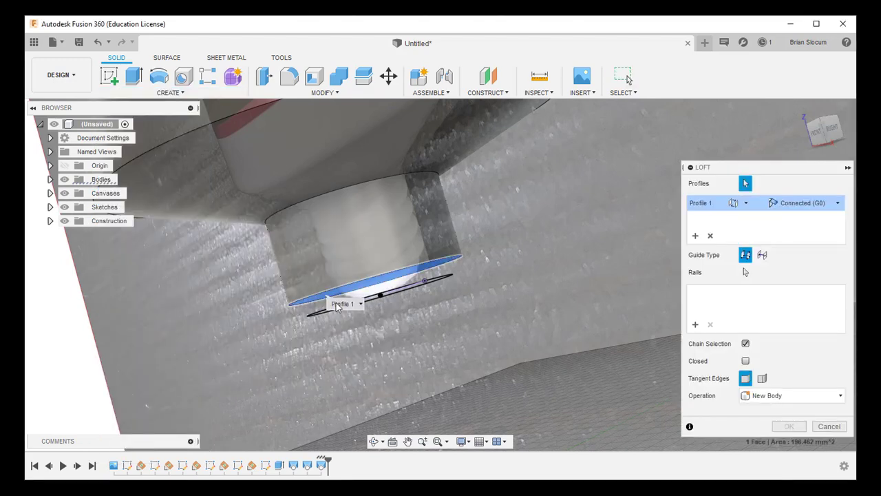
{"action": "left_click", "coordinate": [396, 297]}
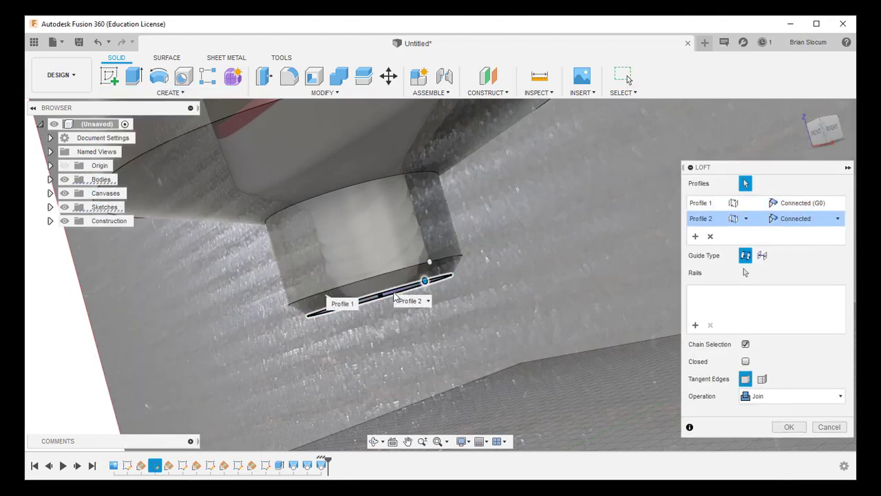
{"action": "left_click", "coordinate": [789, 427]}
{"action": "scroll", "coordinate": [507, 297], "scroll_direction": "up", "scroll_amount": 1}
{"action": "scroll", "coordinate": [484, 283], "scroll_direction": "down", "scroll_amount": 6}
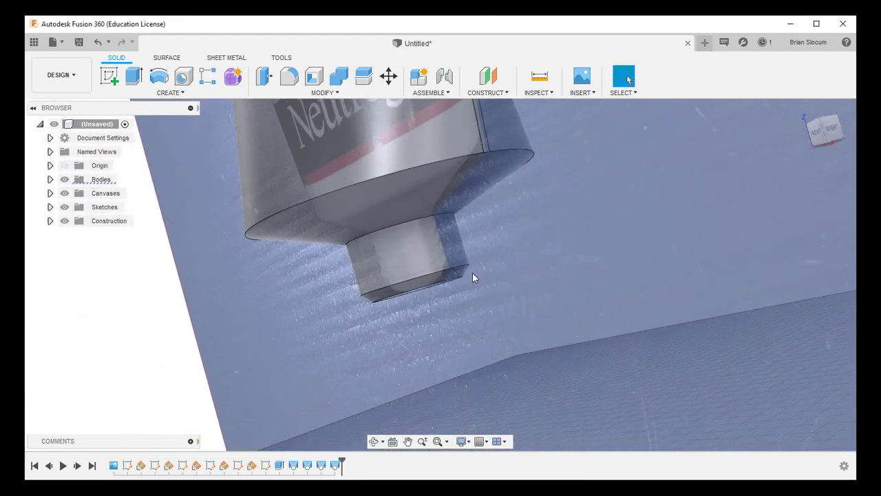
Hide the reference canvas and examine the lofted tube from below and from the front
{"action": "left_click", "coordinate": [65, 193]}
{"action": "scroll", "coordinate": [439, 216], "scroll_direction": "down", "scroll_amount": 2}
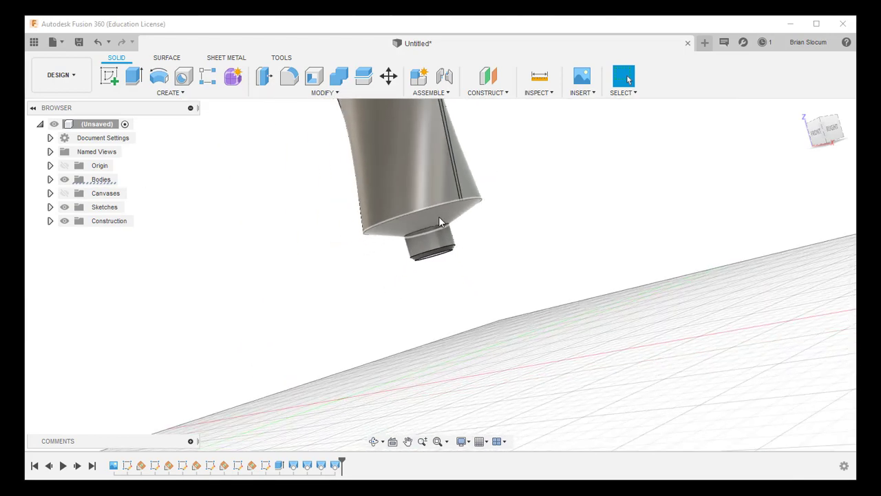
{"action": "middle_click_drag", "start_coordinate": [439, 216], "coordinate": [261, 166], "text": "shift"}
{"action": "middle_click_drag", "start_coordinate": [561, 274], "coordinate": [323, 93], "text": "shift"}
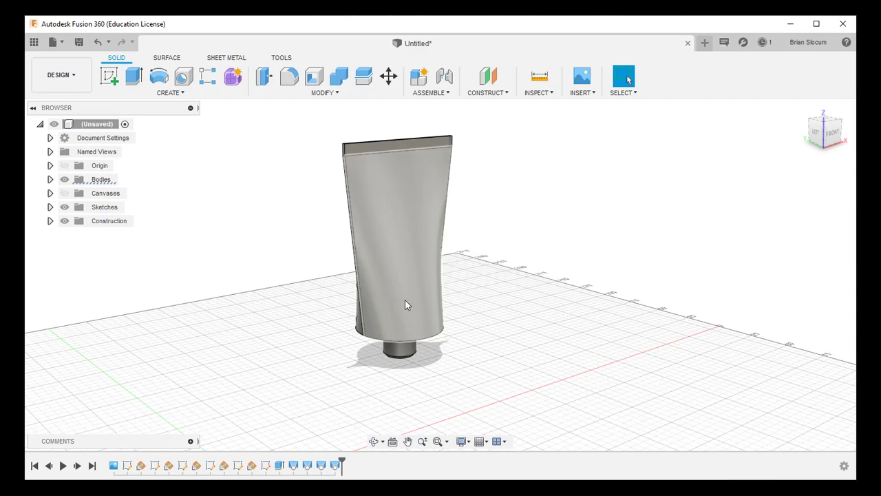
{"action": "middle_click_drag", "start_coordinate": [413, 402], "coordinate": [345, 154], "text": "shift"}
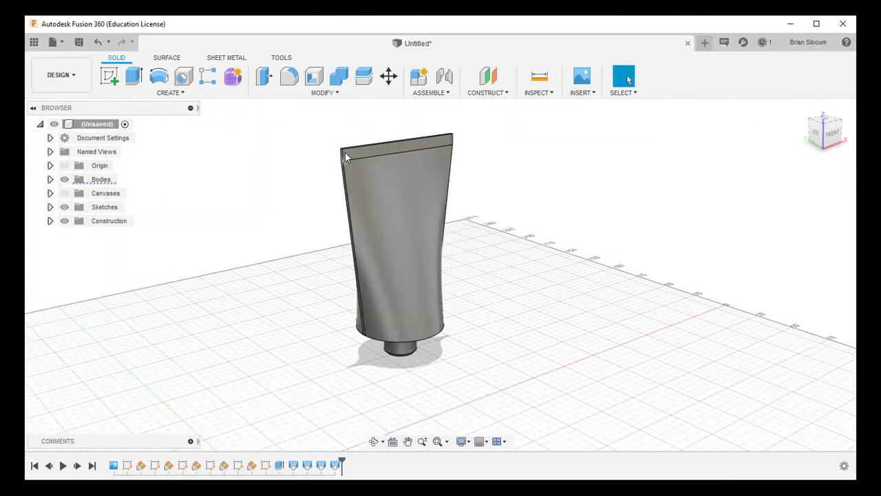
Show the reference canvas to compare the tube's seal and upper body with the photo, and hide it again
{"action": "left_click", "coordinate": [63, 195]}
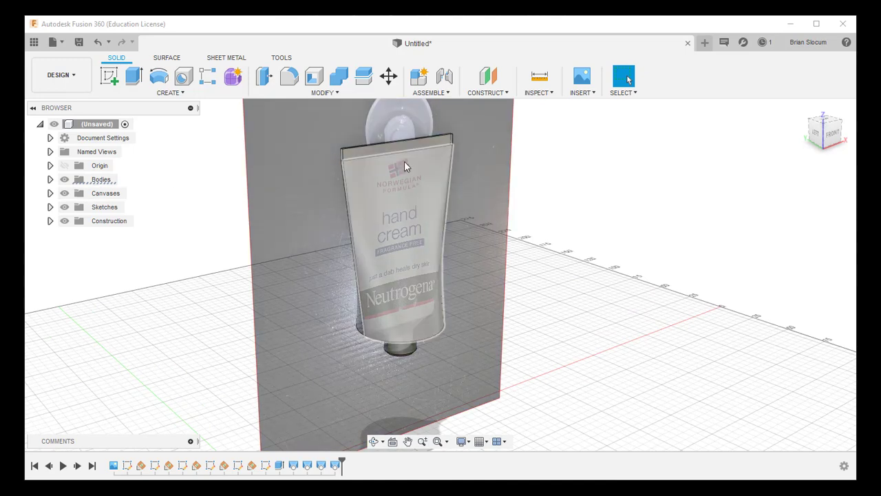
{"action": "scroll", "coordinate": [404, 135], "scroll_direction": "up", "scroll_amount": 6}
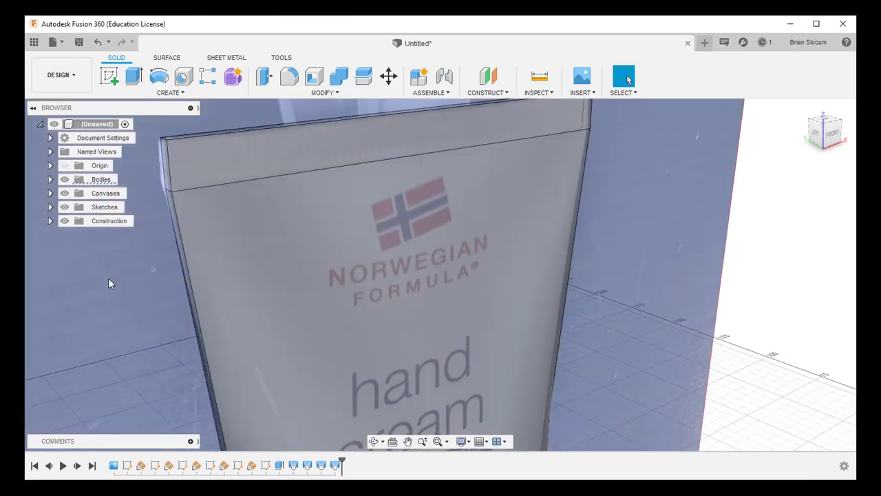
{"action": "left_click", "coordinate": [108, 278]}
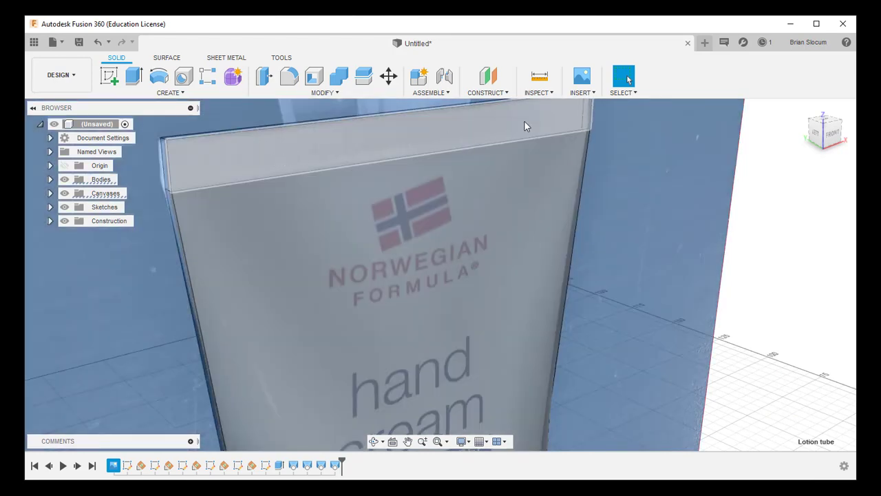
{"action": "scroll", "coordinate": [660, 176], "scroll_direction": "down", "scroll_amount": 5}
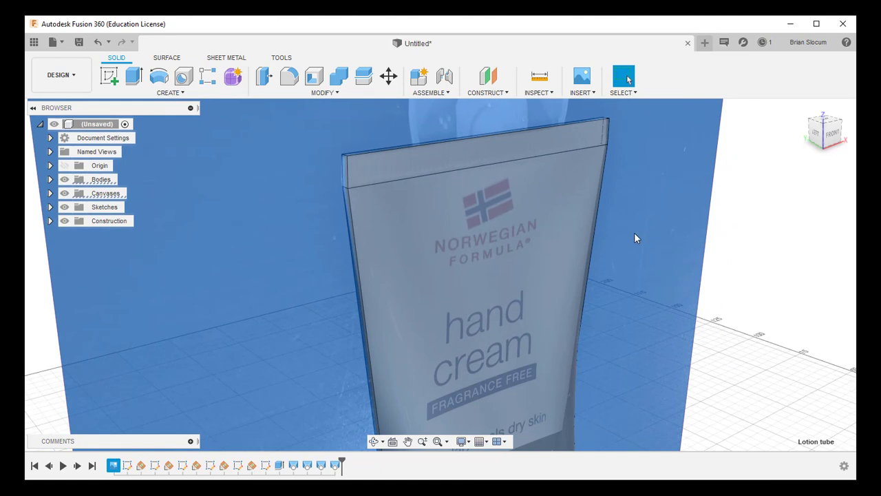
{"action": "middle_click_drag", "start_coordinate": [633, 229], "coordinate": [631, 234], "text": "shift"}
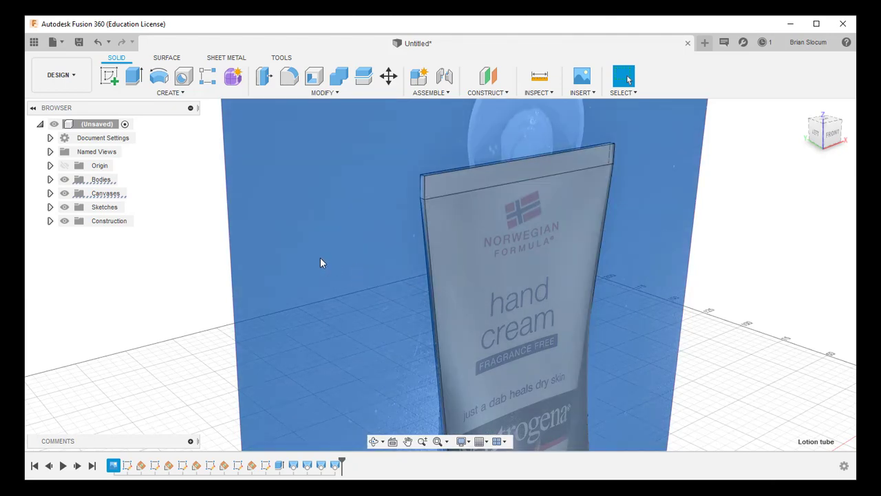
{"action": "left_click", "coordinate": [64, 193]}
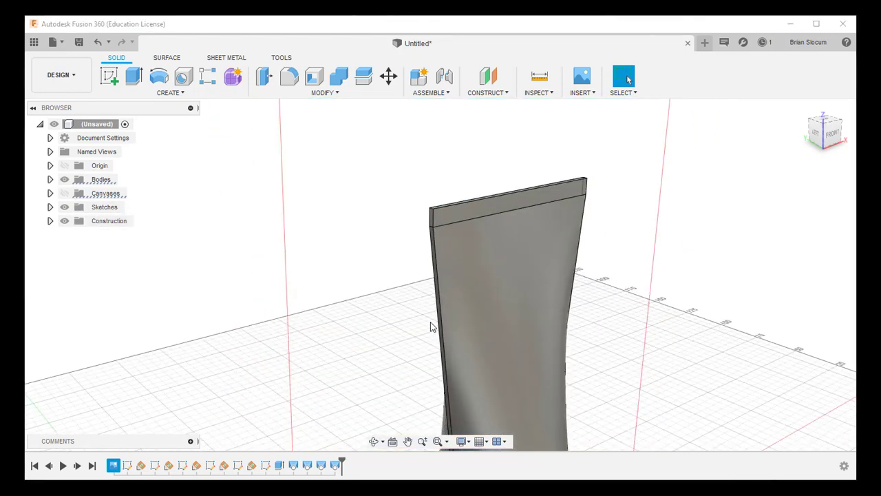
Set up a full-length, right-hand ISO Metric thread on the neck's cylindrical face with the Modeled option enabled
{"action": "scroll", "coordinate": [433, 327], "scroll_direction": "down", "scroll_amount": 3}
{"action": "middle_click_drag", "start_coordinate": [473, 370], "coordinate": [436, 349], "text": "shift"}
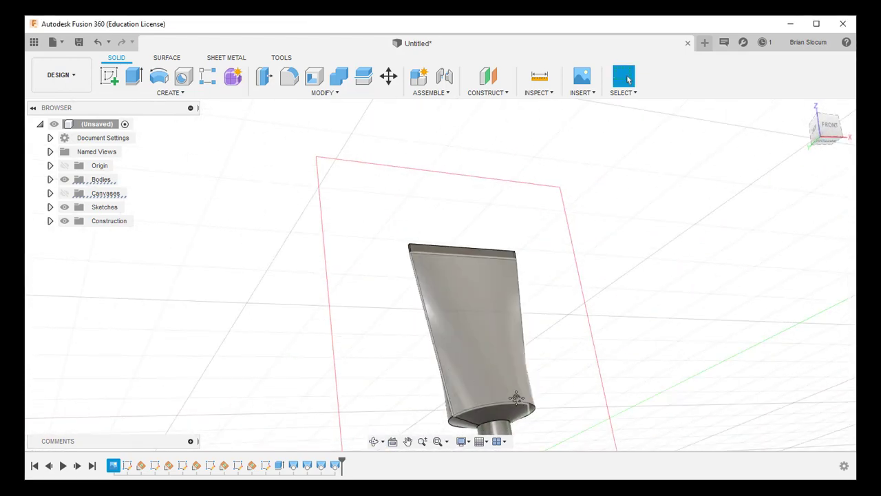
{"action": "mouse_move", "coordinate": [516, 398]}
{"action": "middle_mouse_down", "text": "shift"}
{"action": "mouse_move", "coordinate": [466, 255]}
{"action": "mouse_move", "coordinate": [449, 270]}
{"action": "mouse_move", "coordinate": [459, 274]}
{"action": "mouse_move", "coordinate": [455, 294]}
{"action": "mouse_move", "coordinate": [456, 287]}
{"action": "middle_mouse_up", "text": "shift"}
{"action": "scroll", "coordinate": [449, 271], "scroll_direction": "up", "scroll_amount": 4}
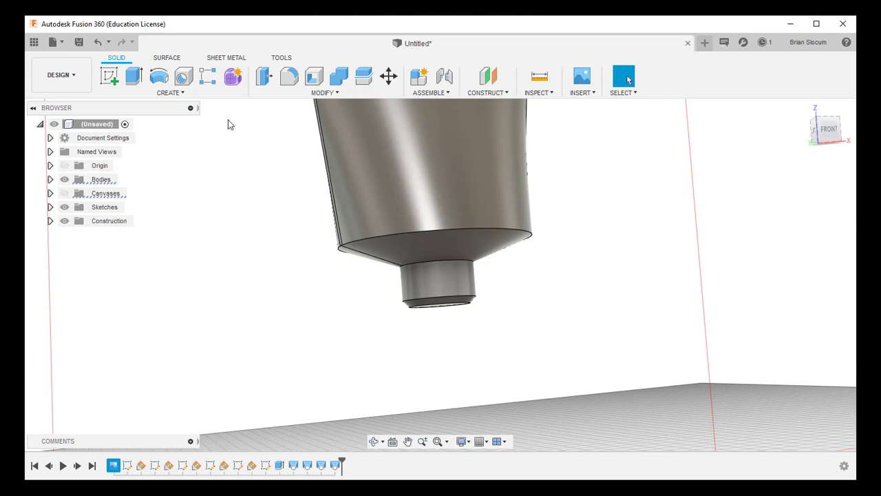
{"action": "left_click", "coordinate": [170, 94]}
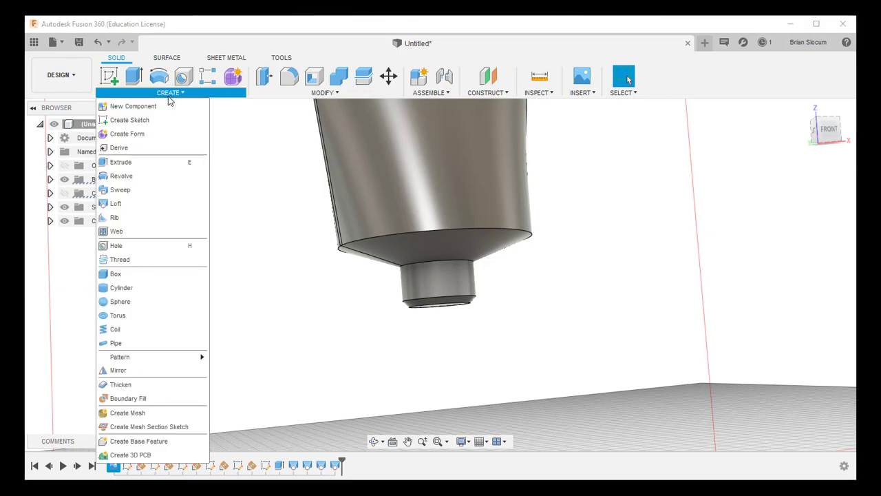
{"action": "left_click", "coordinate": [134, 266]}
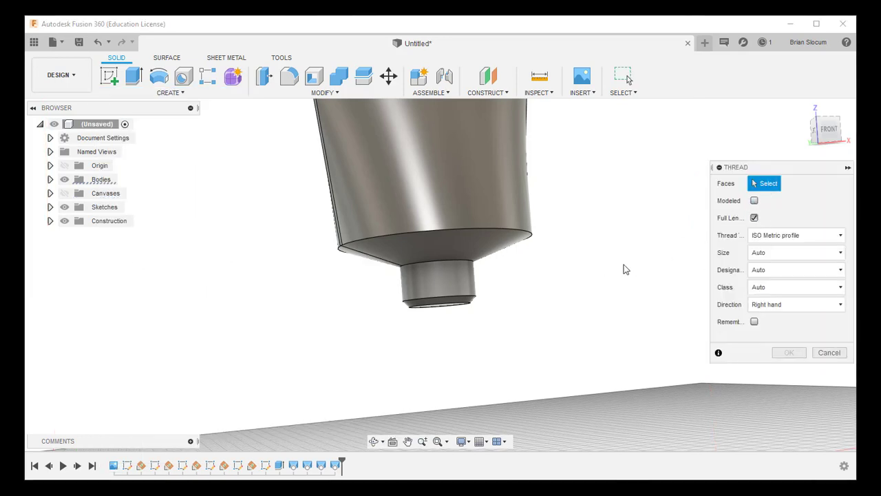
{"action": "left_click", "coordinate": [446, 279]}
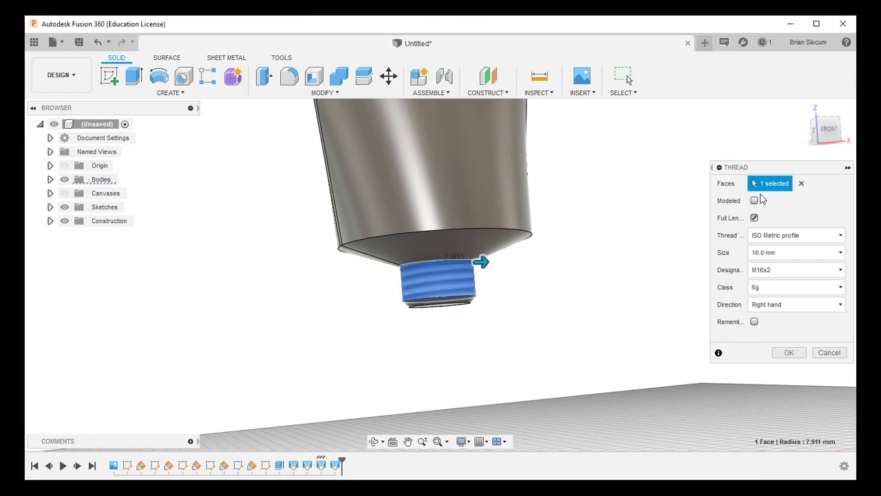
{"action": "left_click", "coordinate": [754, 200]}
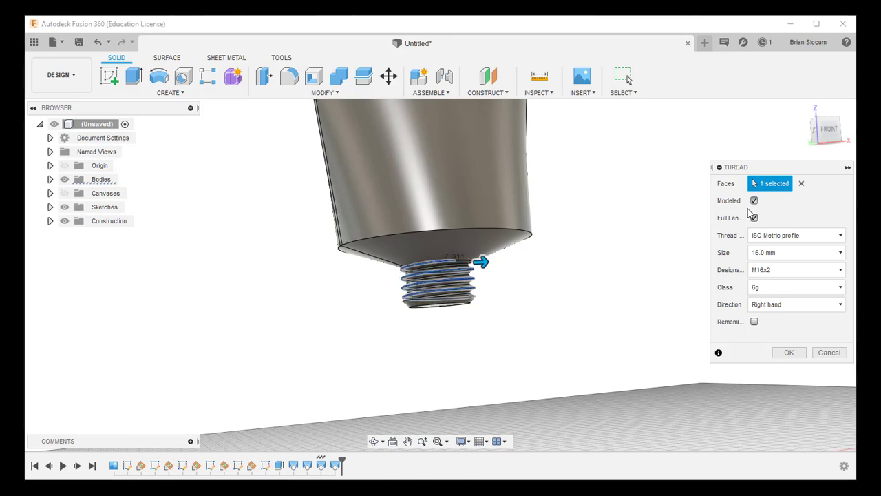
Compare the neck's cosmetic and modeled thread by turning the Modeled option off and on again
{"action": "scroll", "coordinate": [471, 288], "scroll_direction": "up", "scroll_amount": 2}
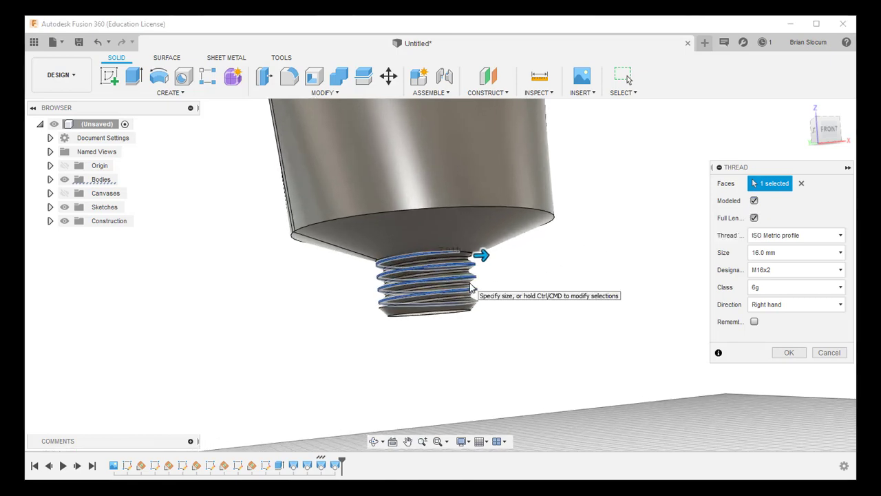
{"action": "scroll", "coordinate": [471, 287], "scroll_direction": "up", "scroll_amount": 2}
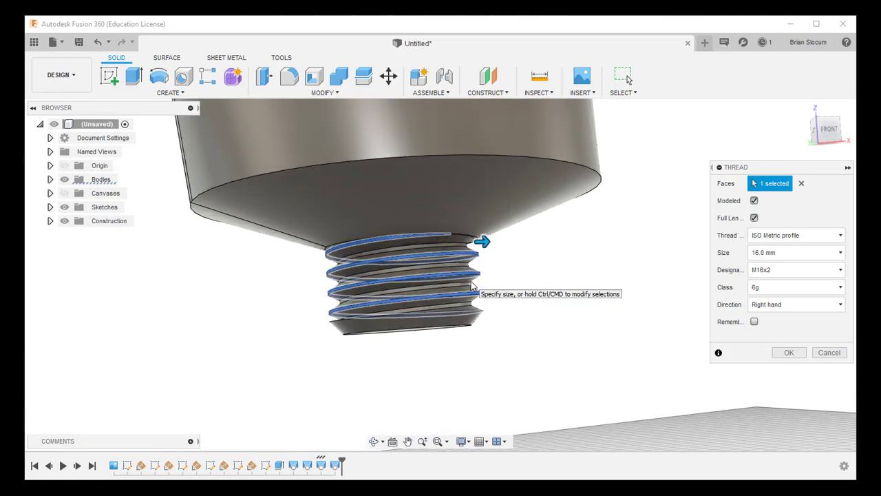
{"action": "left_click", "coordinate": [754, 201]}
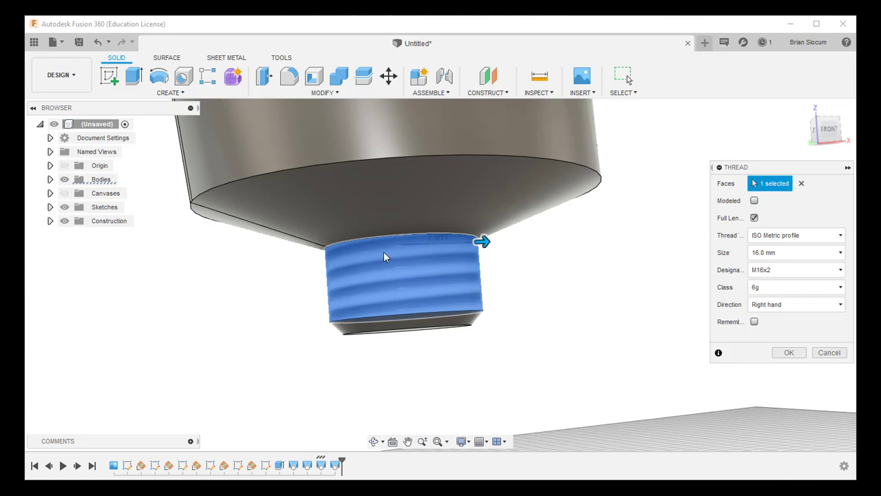
{"action": "left_click", "coordinate": [755, 200]}
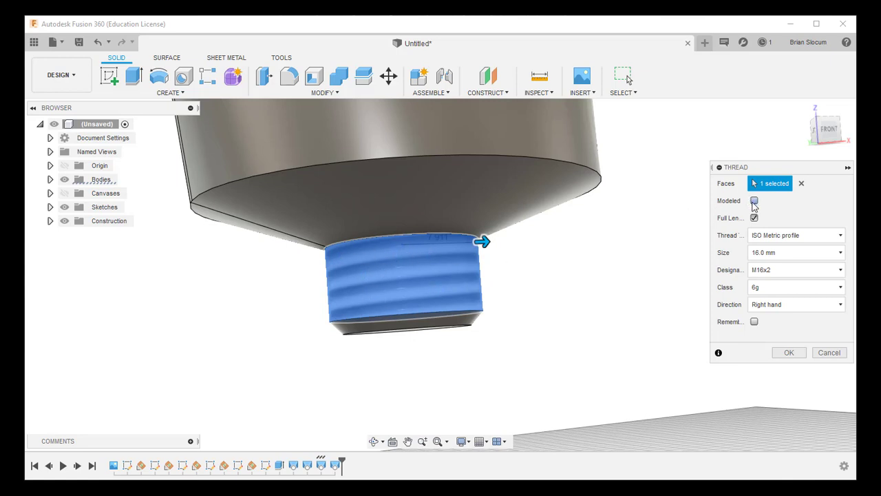
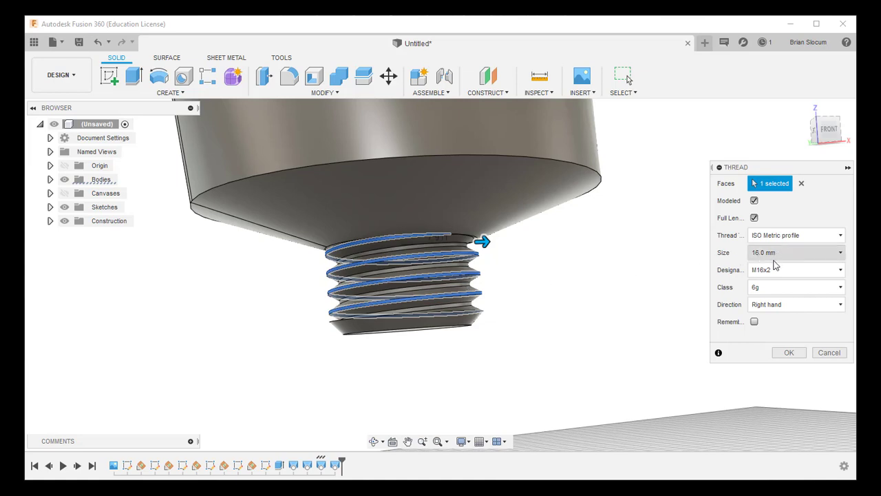
Try the 17.0 mm thread size on the neck, and return to the 16.0 mm size
{"action": "left_click", "coordinate": [839, 255]}
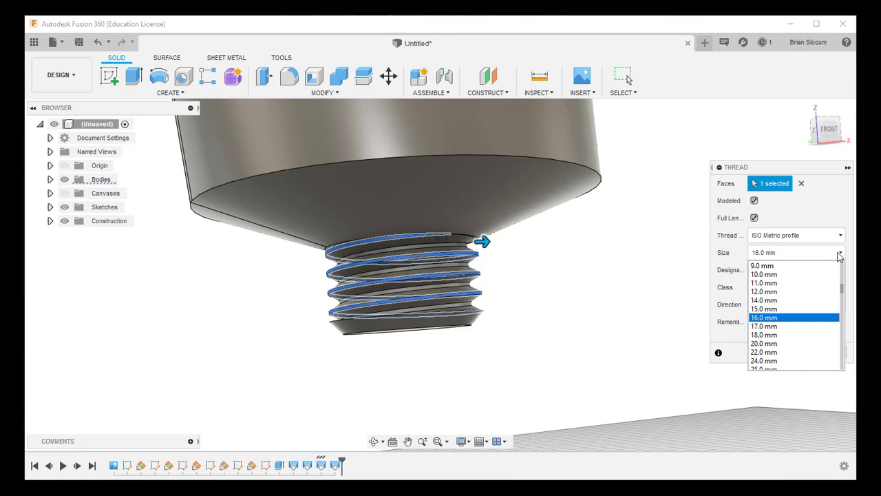
{"action": "left_click", "coordinate": [764, 325]}
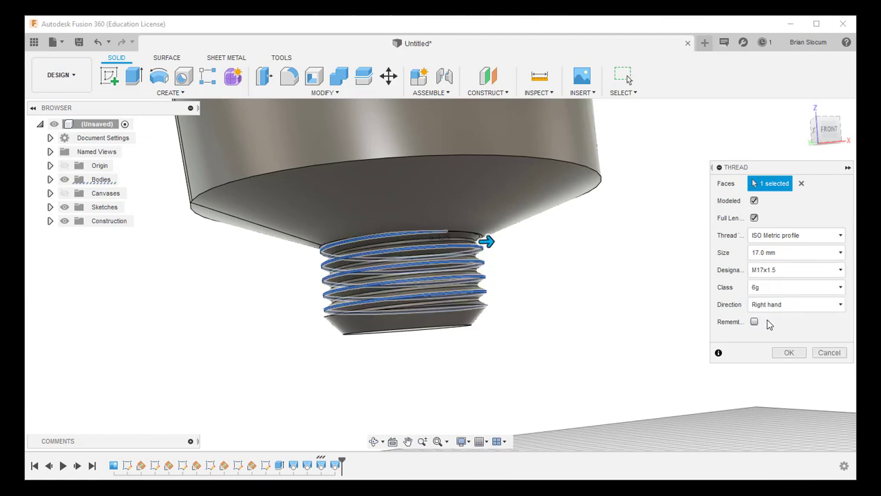
{"action": "left_click", "coordinate": [775, 253]}
{"action": "left_click", "coordinate": [775, 311]}
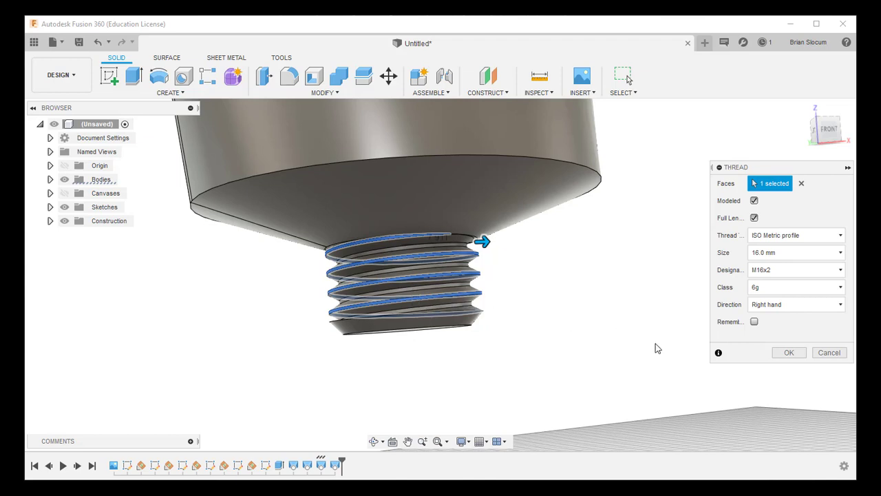
Create the modeled M16x2 thread on the neck and examine it up close
{"action": "left_click", "coordinate": [790, 352]}
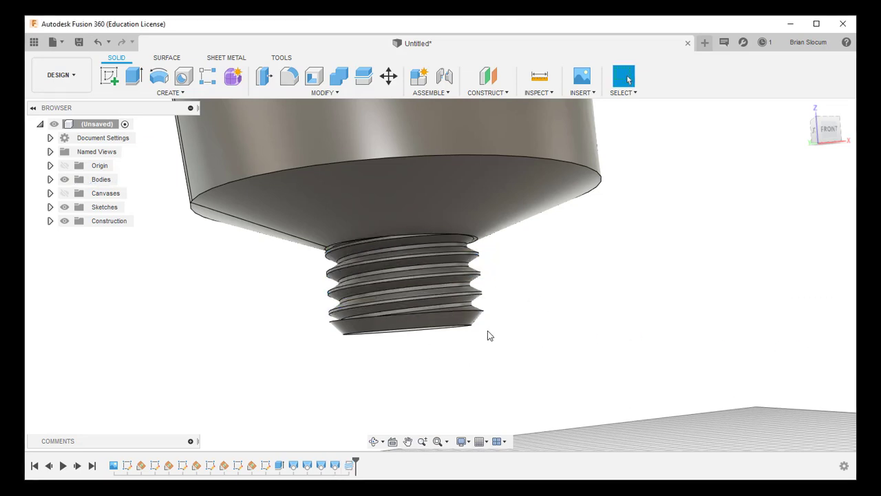
{"action": "scroll", "coordinate": [485, 329], "scroll_direction": "up", "scroll_amount": 1}
{"action": "scroll", "coordinate": [485, 329], "scroll_direction": "down", "scroll_amount": 3}
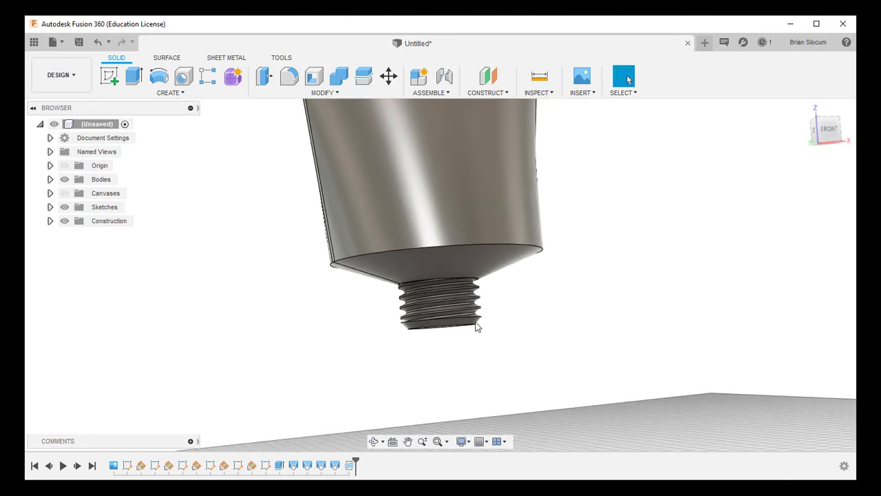
{"action": "scroll", "coordinate": [456, 316], "scroll_direction": "up", "scroll_amount": 2}
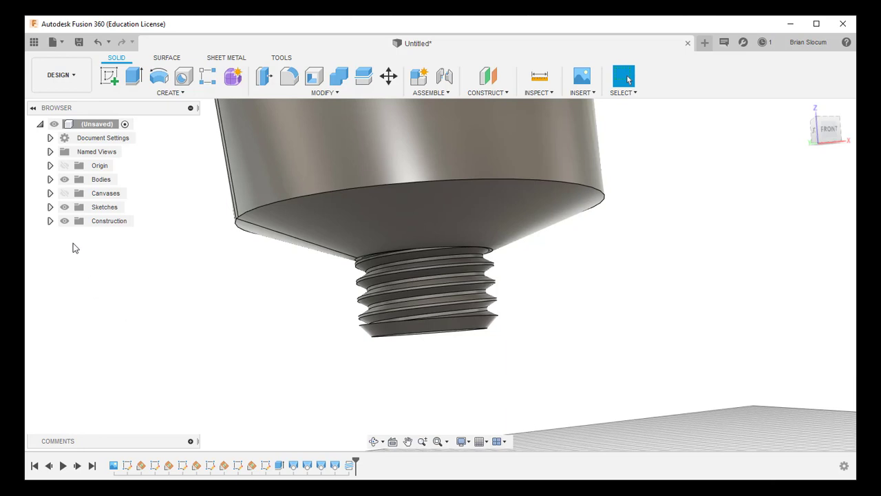
Show Sketch1 over the tube and bring its profile lines at the threaded neck's tip into close view
{"action": "left_click", "coordinate": [50, 207]}
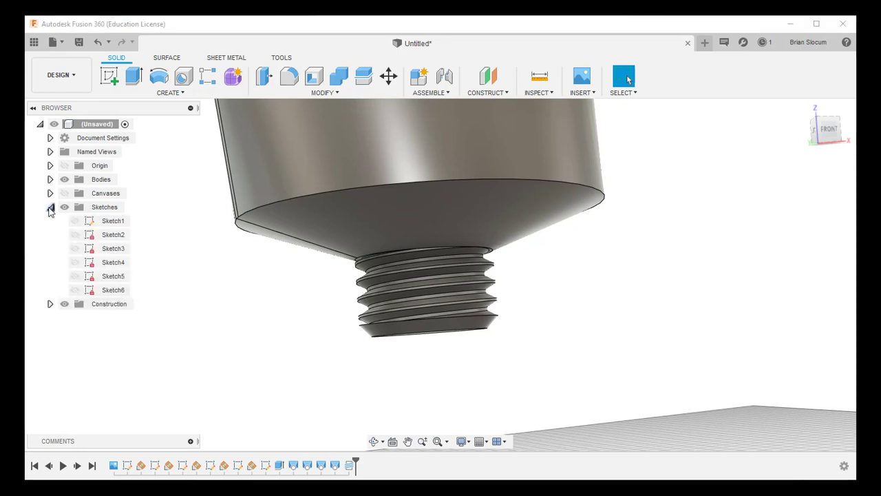
{"action": "left_click", "coordinate": [74, 224]}
{"action": "left_click", "coordinate": [75, 221]}
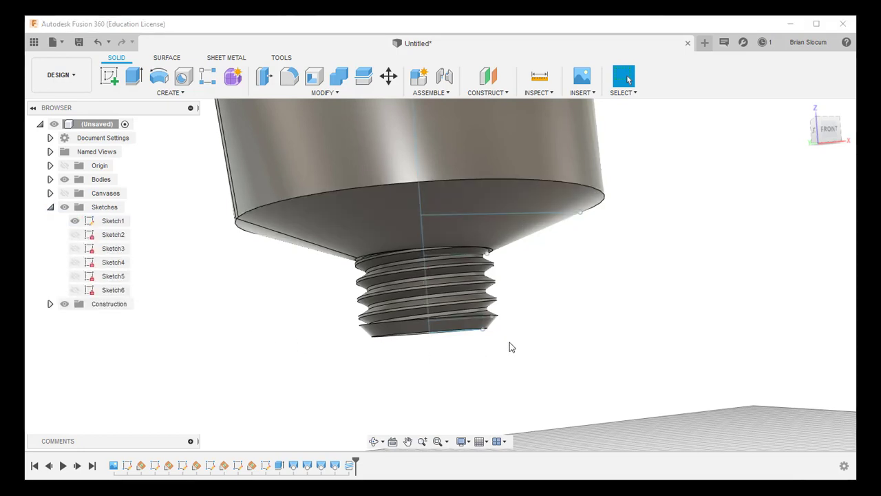
{"action": "left_click", "coordinate": [806, 111]}
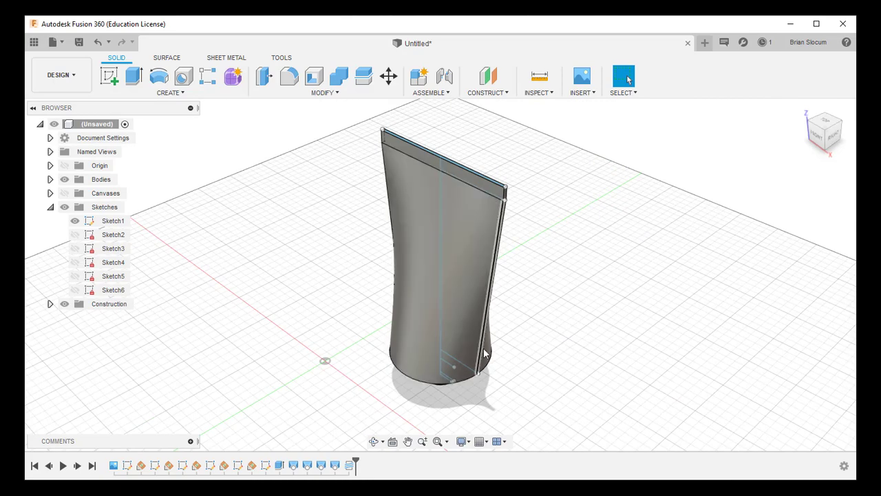
{"action": "scroll", "coordinate": [455, 396], "scroll_direction": "up", "scroll_amount": 3}
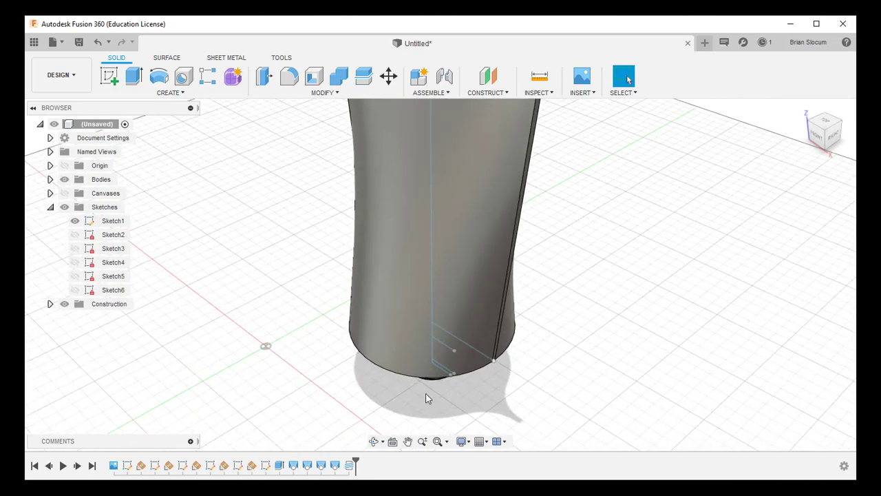
{"action": "middle_click_drag", "start_coordinate": [426, 398], "coordinate": [467, 410], "text": "shift"}
{"action": "scroll", "coordinate": [431, 420], "scroll_direction": "up", "scroll_amount": 5}
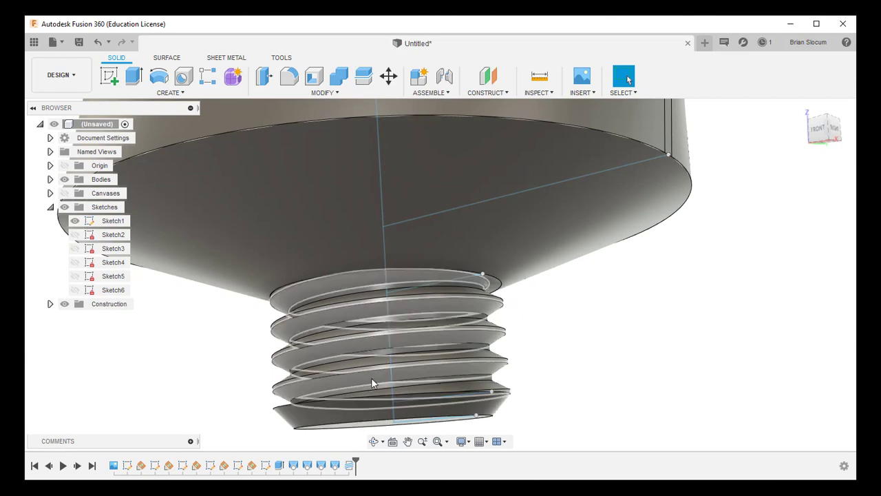
{"action": "middle_click_drag", "start_coordinate": [371, 378], "coordinate": [448, 343]}
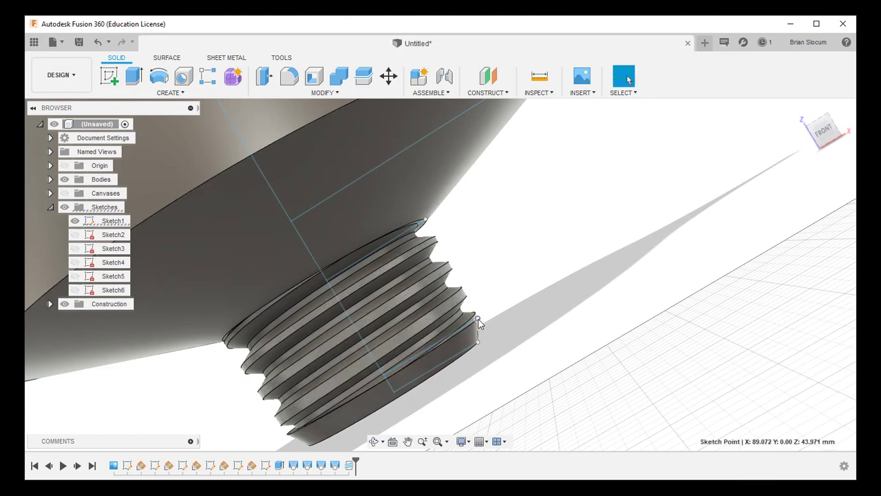
Shorten the neck's tapered tip by moving its end line in Sketch1 toward the thread
{"action": "left_click", "coordinate": [477, 318]}
{"action": "left_click", "coordinate": [436, 370]}
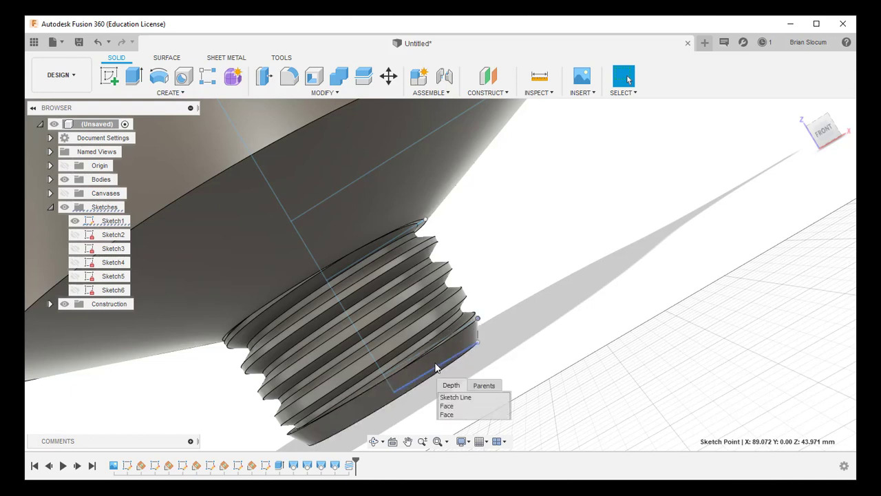
{"action": "left_click", "coordinate": [434, 358]}
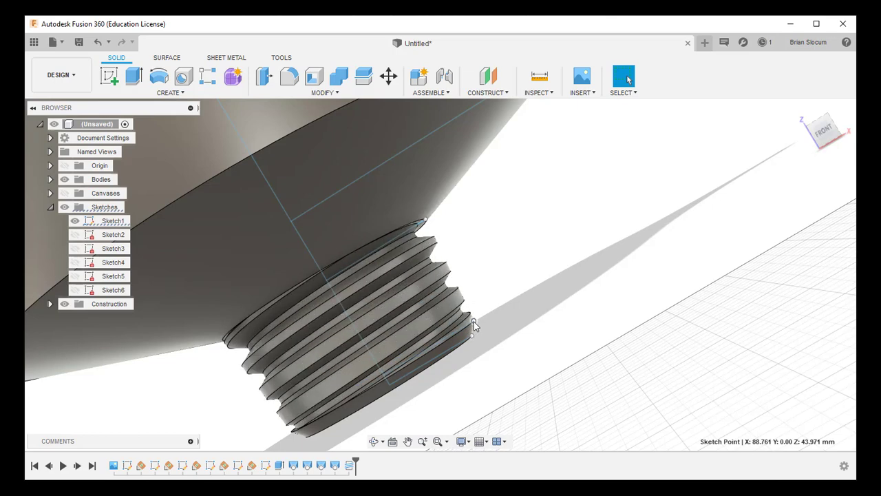
Move the tip's upper corner point in Sketch1 slightly outward to about X 89.03 mm, and hide the sketch
{"action": "left_click", "coordinate": [474, 321]}
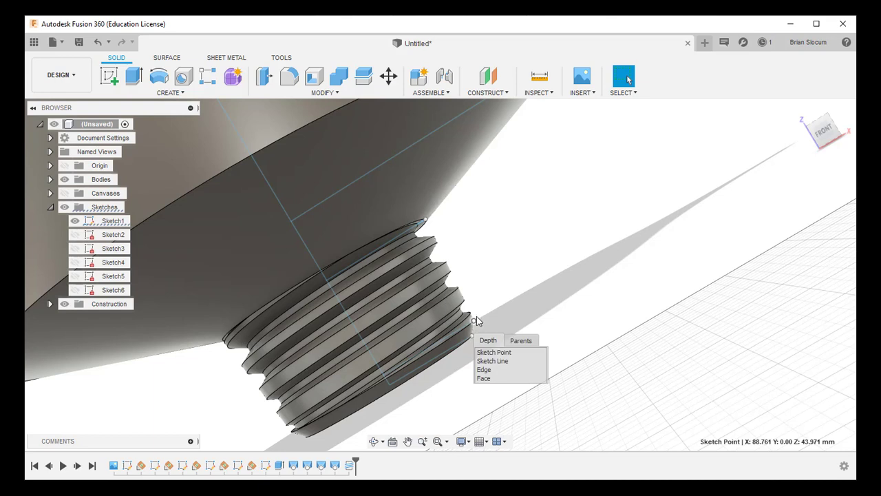
{"action": "left_click", "coordinate": [491, 304]}
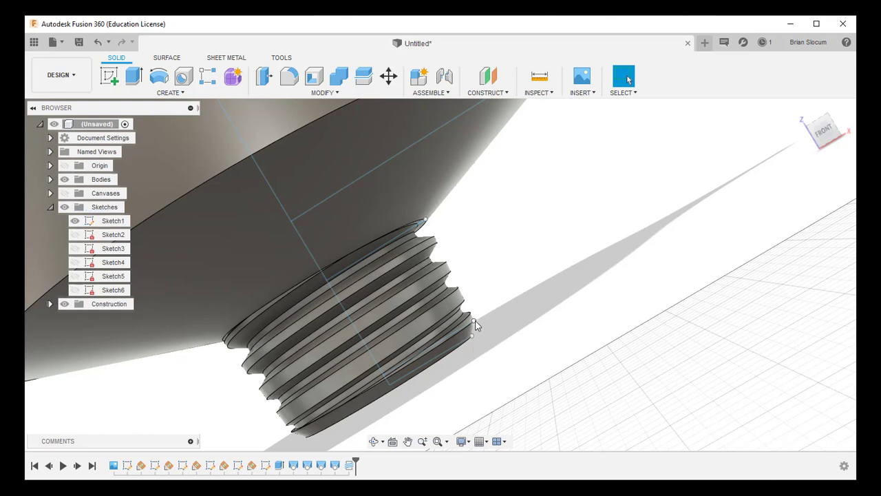
{"action": "left_click", "coordinate": [475, 322]}
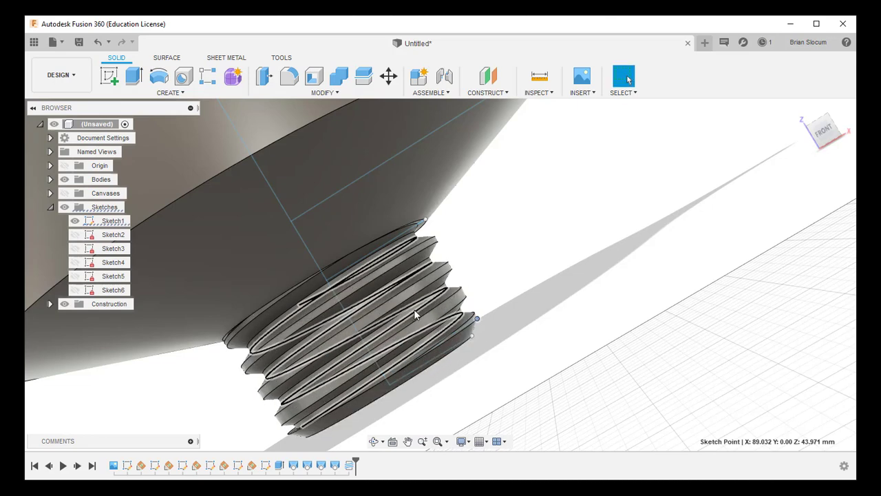
{"action": "scroll", "coordinate": [414, 309], "scroll_direction": "up", "scroll_amount": 3}
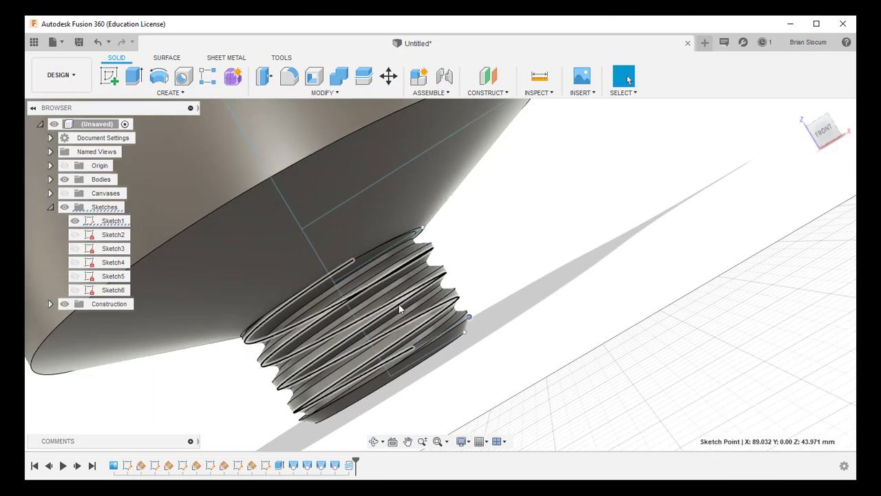
{"action": "scroll", "coordinate": [395, 303], "scroll_direction": "up", "scroll_amount": 5}
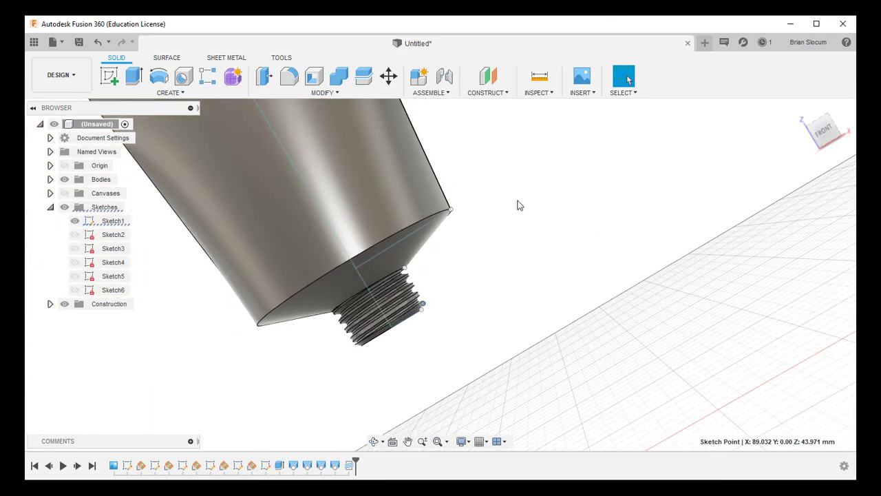
{"action": "left_click", "coordinate": [74, 221]}
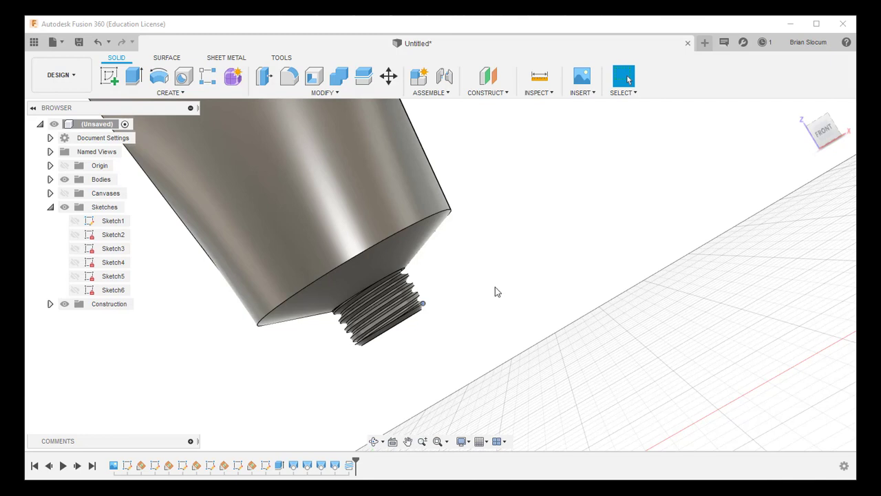
Try to shell the tube inward through the neck's end face with a 0.10 mm thickness and Tangent Chain off
{"action": "middle_click_drag", "start_coordinate": [518, 312], "coordinate": [458, 309], "text": "shift"}
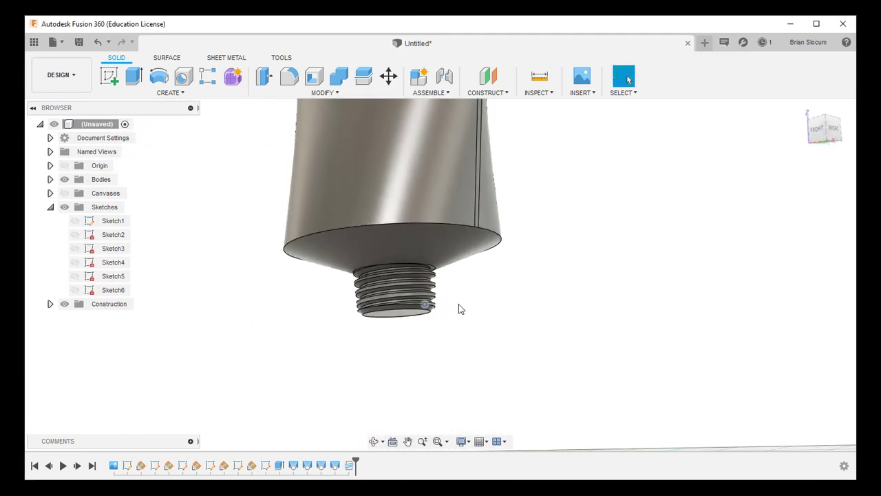
{"action": "middle_click_drag", "start_coordinate": [472, 370], "coordinate": [453, 377], "text": "shift"}
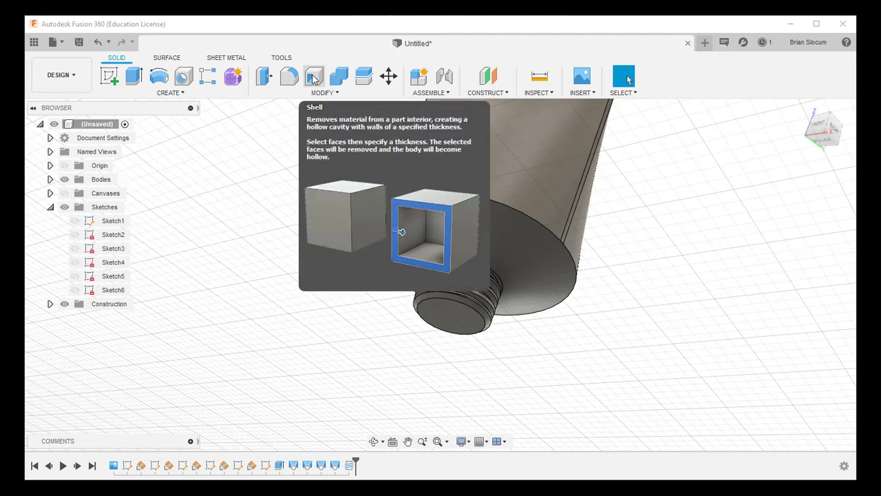
{"action": "left_click", "coordinate": [321, 92]}
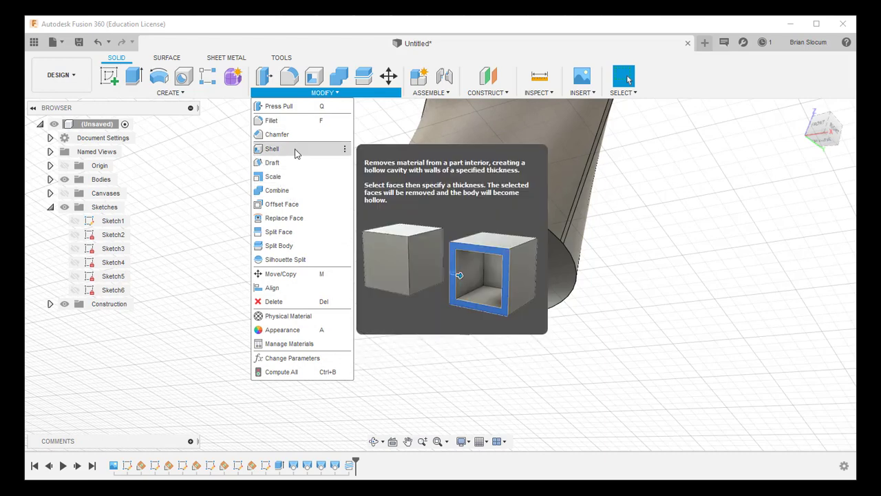
{"action": "left_click", "coordinate": [296, 153]}
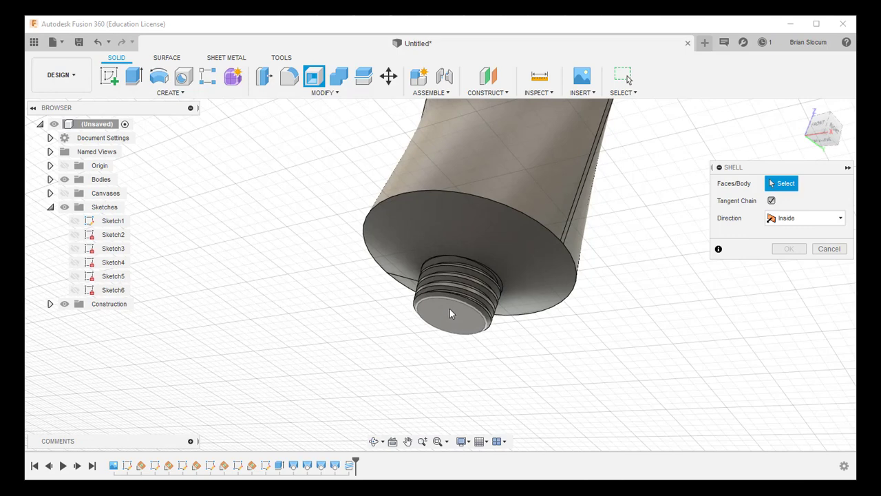
{"action": "left_click", "coordinate": [447, 317]}
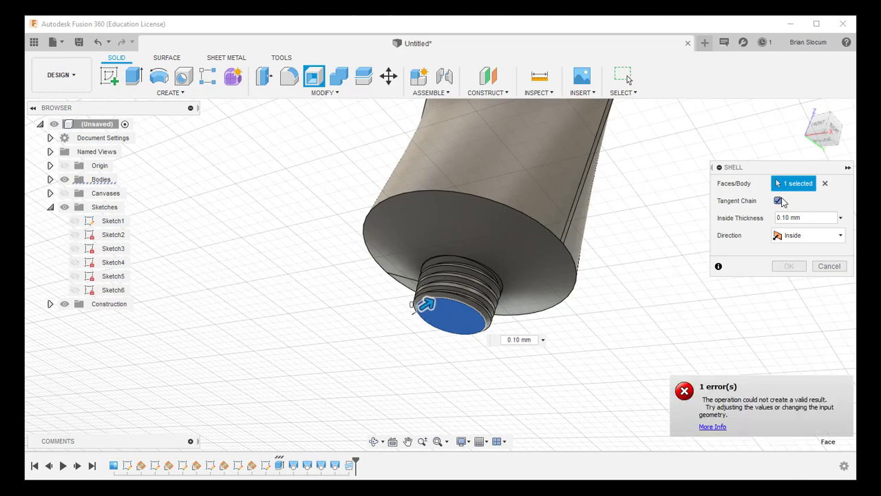
{"action": "left_click", "coordinate": [778, 201]}
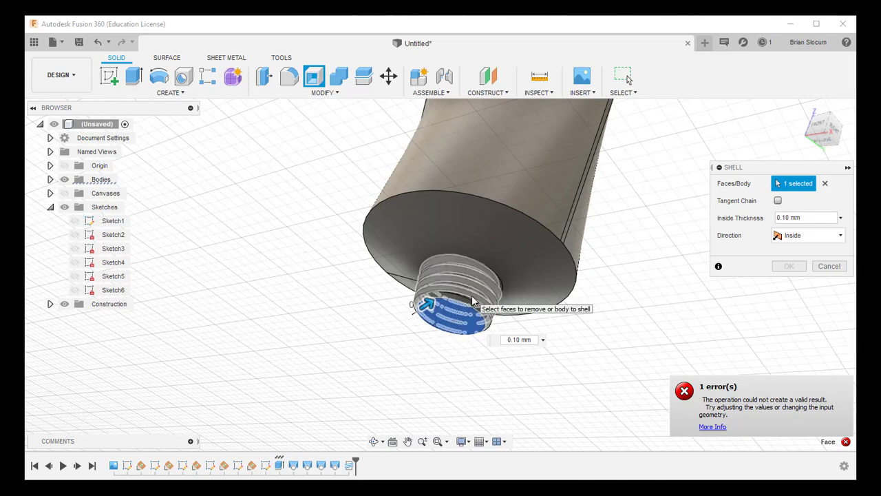
Shell the tube outward through the neck's end face with Tangent Chain on and a 0.05 mm outside thickness
{"action": "left_click", "coordinate": [807, 236]}
{"action": "left_click", "coordinate": [796, 266]}
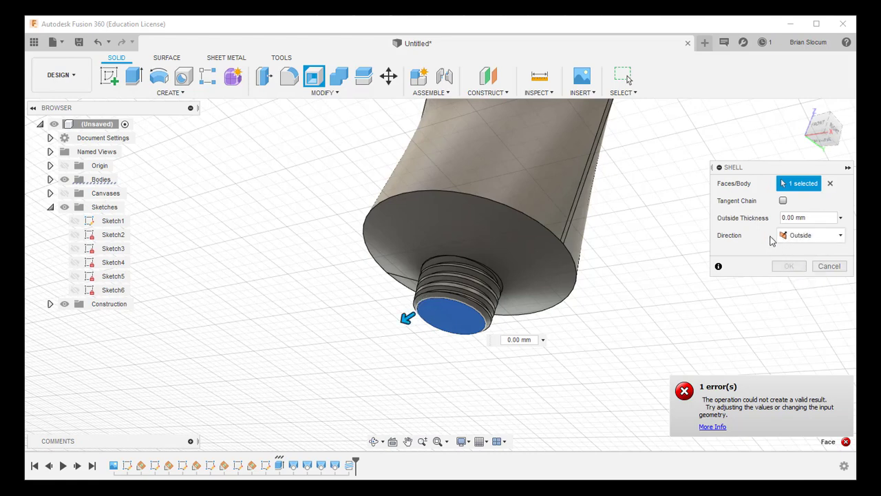
{"action": "left_click", "coordinate": [784, 201]}
{"action": "left_click", "coordinate": [687, 390]}
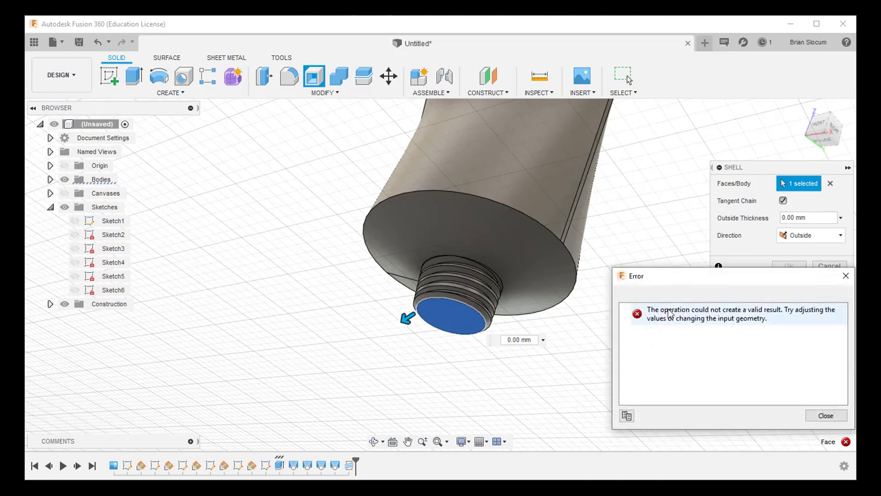
{"action": "left_click", "coordinate": [823, 416]}
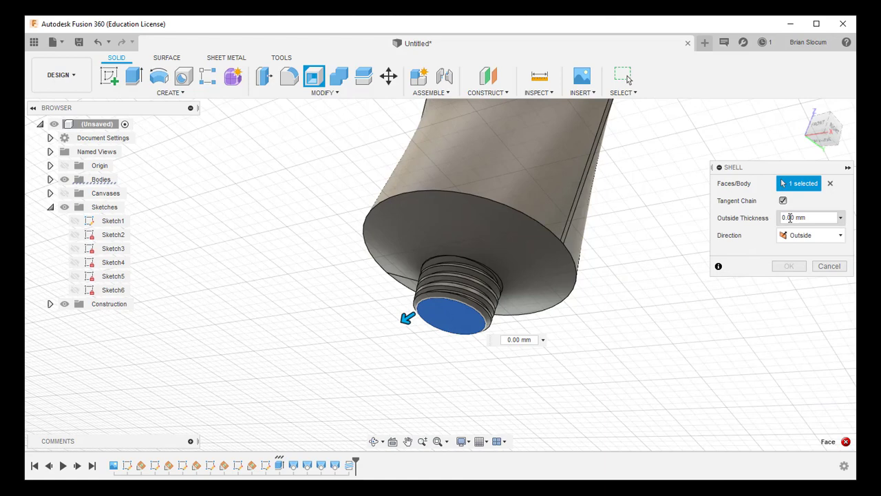
{"action": "type", "text": "1"}
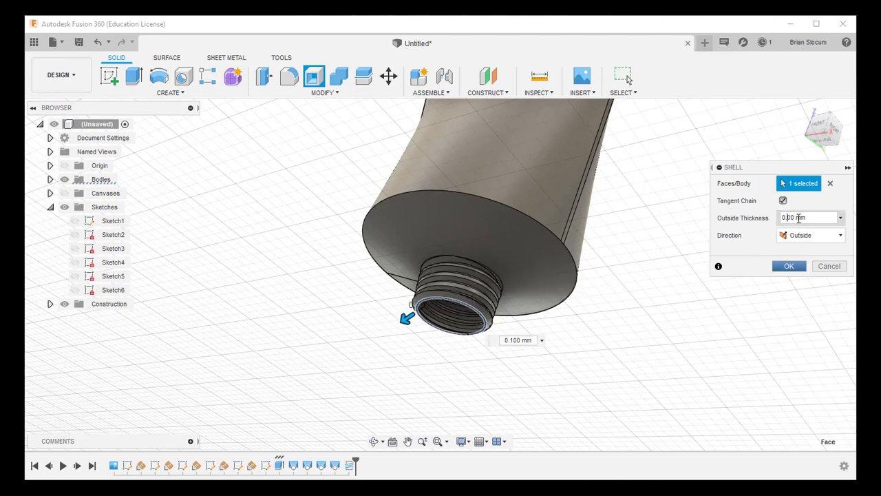
{"action": "key", "text": "BackSpace"}
{"action": "type", "text": "05"}
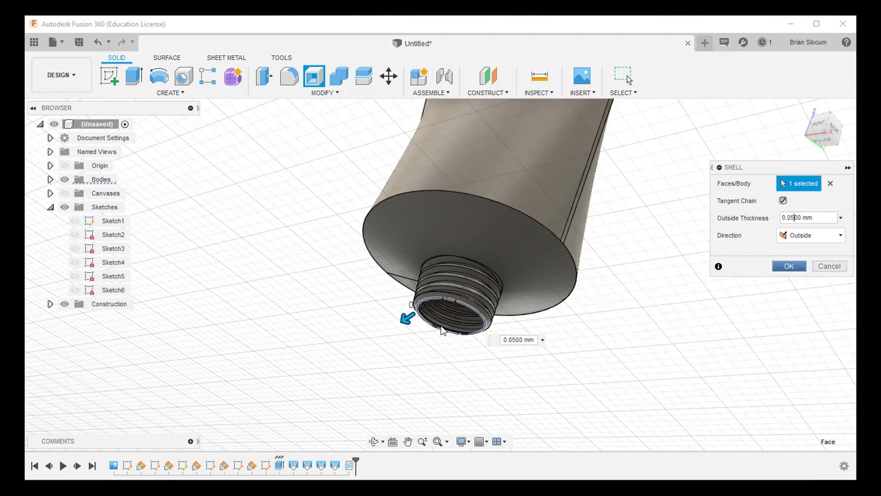
{"action": "left_click", "coordinate": [789, 266]}
{"action": "left_click", "coordinate": [789, 266]}
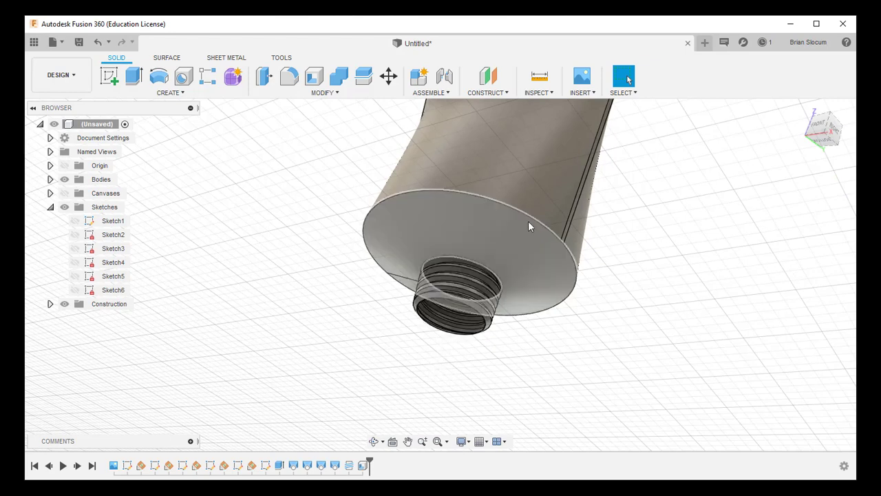
Start a new sketch on the long, narrow end face of the tube's flat crimped end
{"action": "scroll", "coordinate": [467, 324], "scroll_direction": "up", "scroll_amount": 2}
{"action": "scroll", "coordinate": [468, 329], "scroll_direction": "up", "scroll_amount": 1}
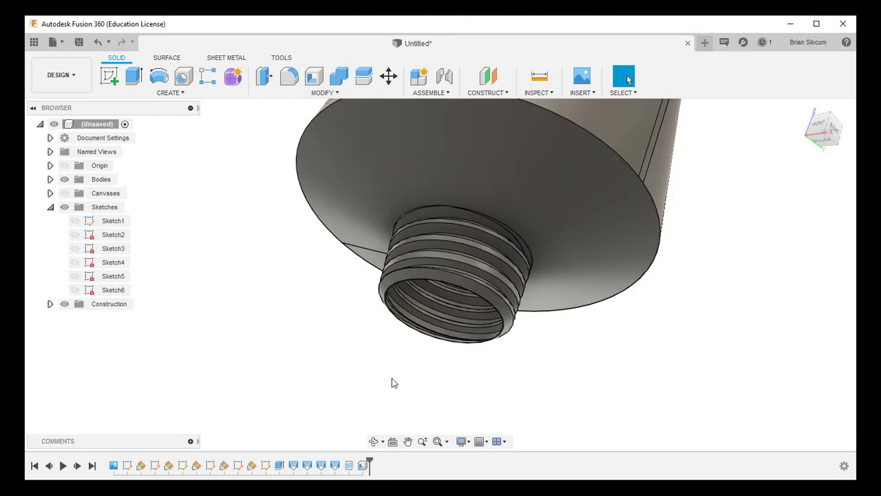
{"action": "middle_click_drag", "start_coordinate": [392, 383], "coordinate": [457, 252], "text": "shift"}
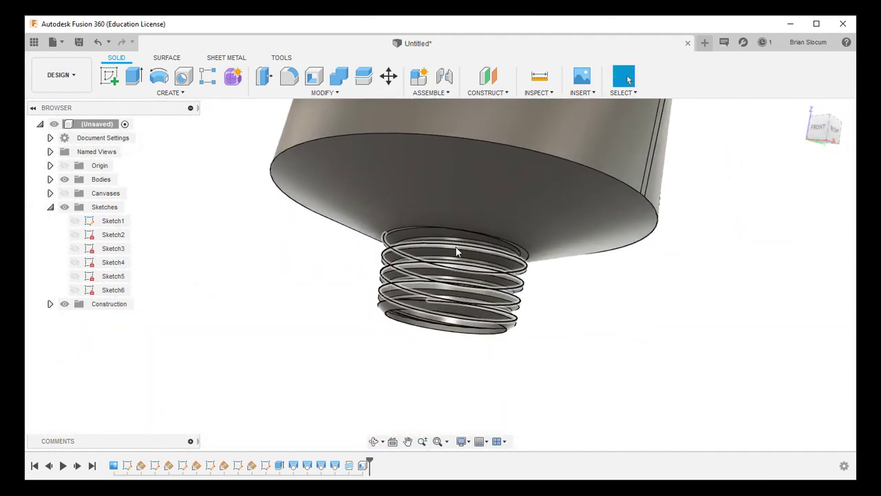
{"action": "scroll", "coordinate": [457, 252], "scroll_direction": "up", "scroll_amount": 1}
{"action": "scroll", "coordinate": [485, 204], "scroll_direction": "down", "scroll_amount": 7}
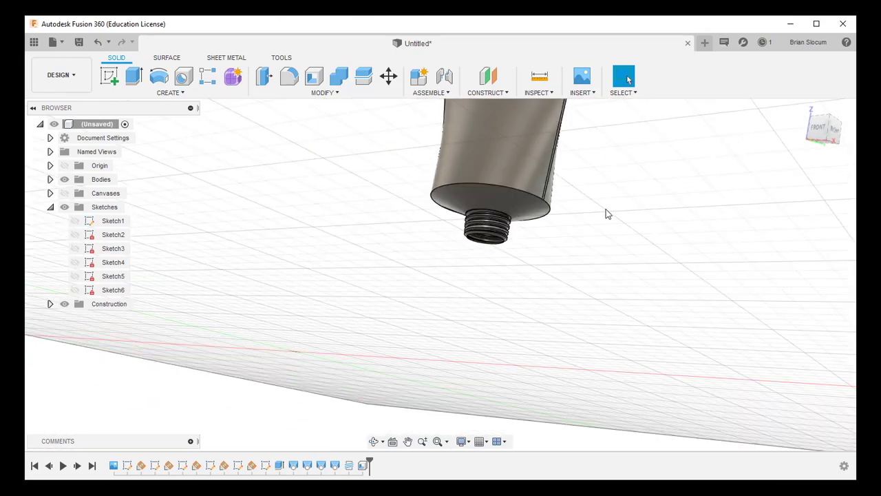
{"action": "mouse_move", "coordinate": [521, 237]}
{"action": "middle_mouse_down", "text": "shift"}
{"action": "mouse_move", "coordinate": [491, 269]}
{"action": "mouse_move", "coordinate": [535, 272]}
{"action": "mouse_move", "coordinate": [537, 258]}
{"action": "mouse_move", "coordinate": [513, 268]}
{"action": "mouse_move", "coordinate": [516, 256]}
{"action": "mouse_move", "coordinate": [248, 356]}
{"action": "mouse_move", "coordinate": [240, 309]}
{"action": "mouse_move", "coordinate": [513, 234]}
{"action": "mouse_move", "coordinate": [521, 246]}
{"action": "mouse_move", "coordinate": [521, 275]}
{"action": "mouse_move", "coordinate": [484, 287]}
{"action": "mouse_move", "coordinate": [450, 316]}
{"action": "mouse_move", "coordinate": [465, 331]}
{"action": "mouse_move", "coordinate": [500, 305]}
{"action": "mouse_move", "coordinate": [523, 264]}
{"action": "mouse_move", "coordinate": [225, 252]}
{"action": "mouse_move", "coordinate": [225, 242]}
{"action": "mouse_move", "coordinate": [225, 259]}
{"action": "mouse_move", "coordinate": [482, 299]}
{"action": "mouse_move", "coordinate": [473, 315]}
{"action": "mouse_move", "coordinate": [682, 201]}
{"action": "mouse_move", "coordinate": [706, 210]}
{"action": "middle_mouse_up", "text": "shift"}
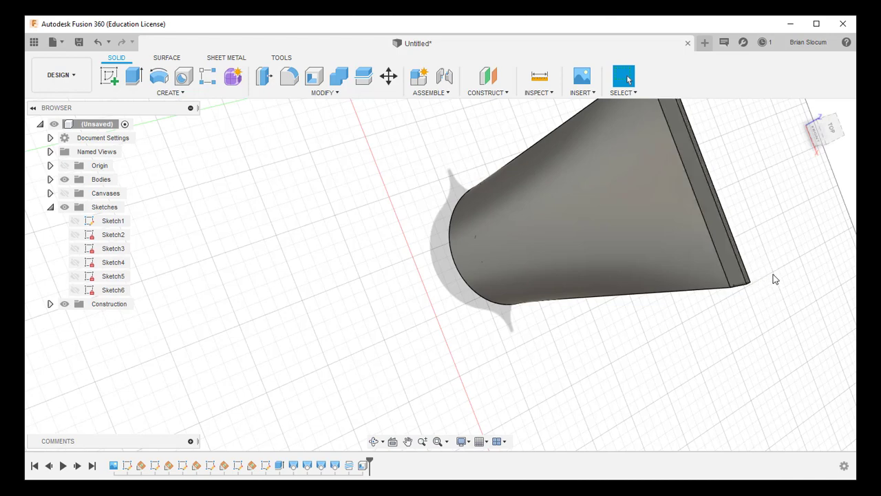
{"action": "left_click", "coordinate": [109, 76]}
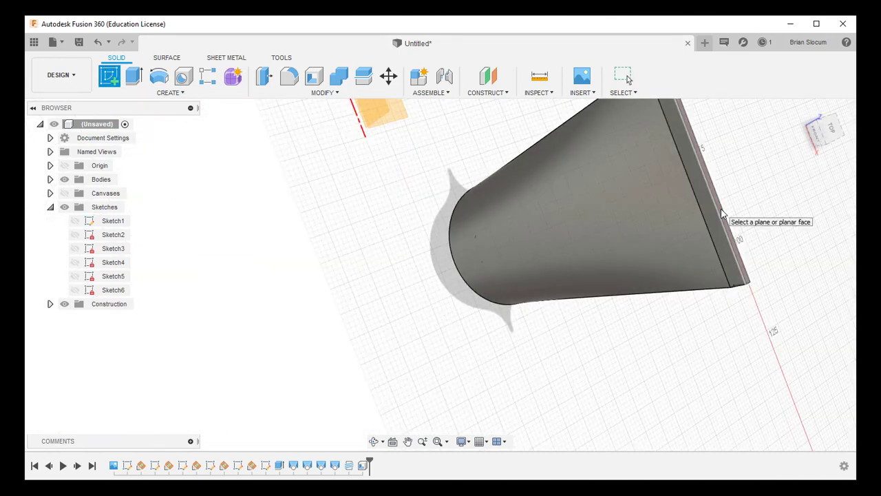
{"action": "left_click", "coordinate": [722, 217]}
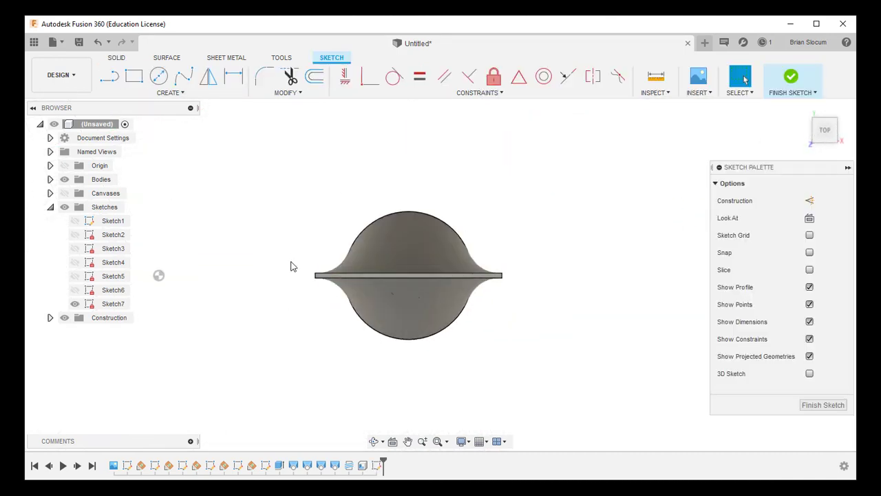
Sketch a center-diameter circle about 0.84 mm across on the end face's upper edge, near its corner
{"action": "scroll", "coordinate": [291, 267], "scroll_direction": "up", "scroll_amount": 8}
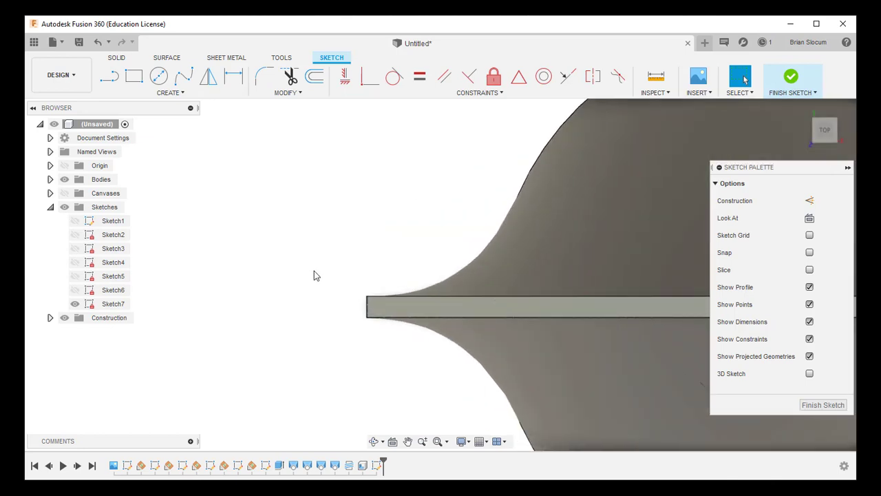
{"action": "scroll", "coordinate": [359, 290], "scroll_direction": "up", "scroll_amount": 3}
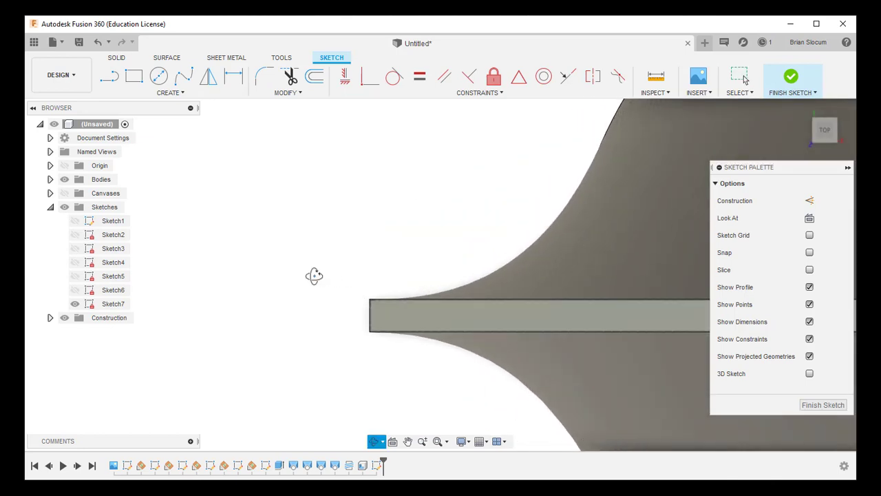
{"action": "middle_click_drag", "start_coordinate": [315, 276], "coordinate": [321, 281], "text": "shift"}
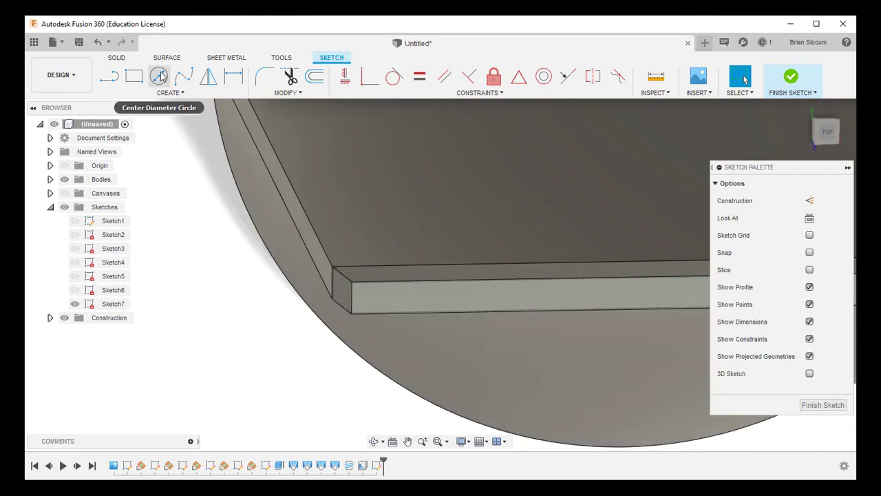
{"action": "left_click", "coordinate": [158, 76]}
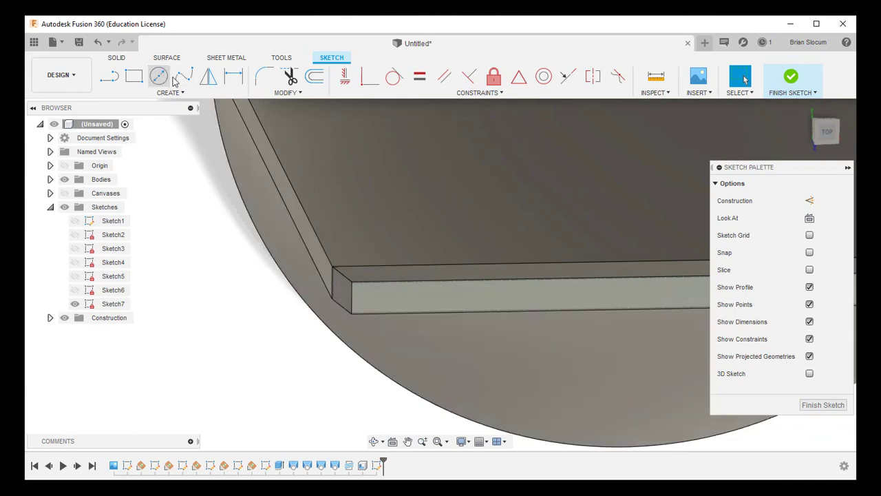
{"action": "left_click", "coordinate": [381, 281]}
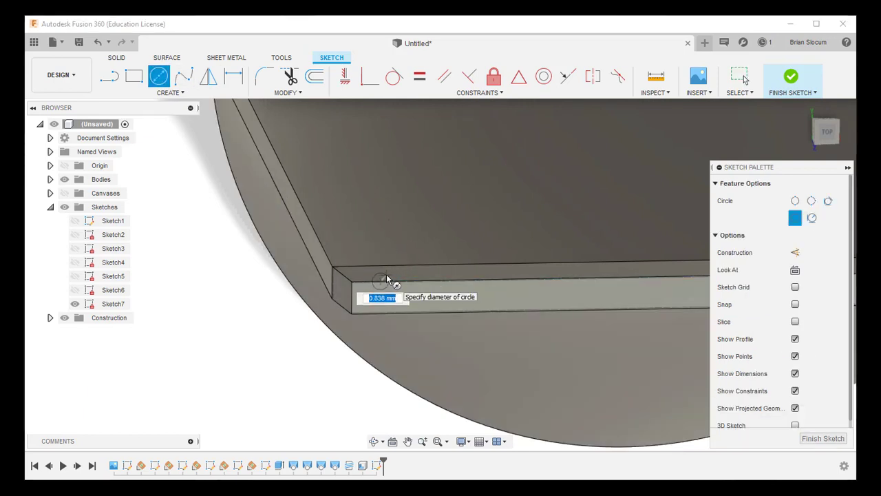
{"action": "left_click", "coordinate": [387, 281]}
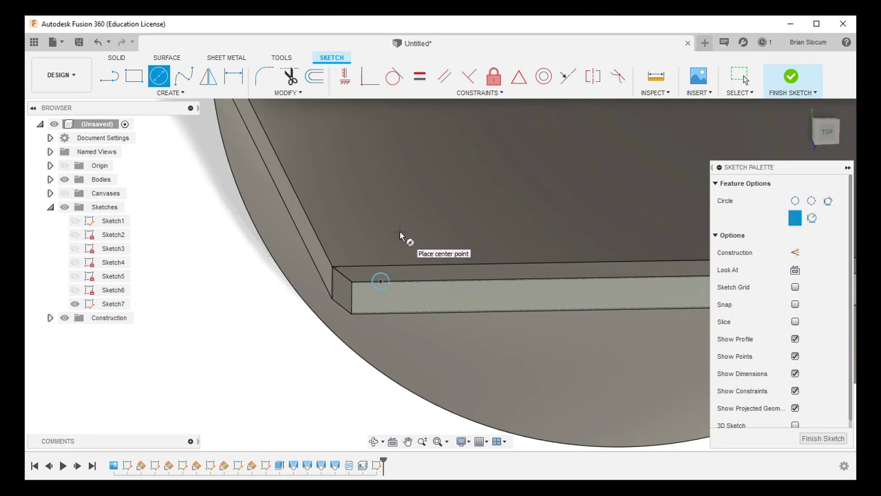
Add a diameter dimension of 0.5 mm to the small circle
{"action": "left_click", "coordinate": [233, 76]}
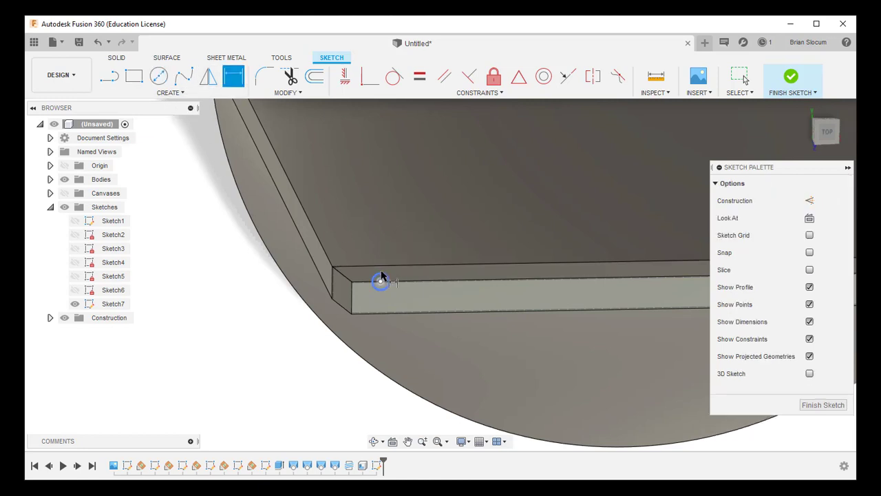
{"action": "left_click", "coordinate": [382, 276]}
{"action": "left_click", "coordinate": [407, 248]}
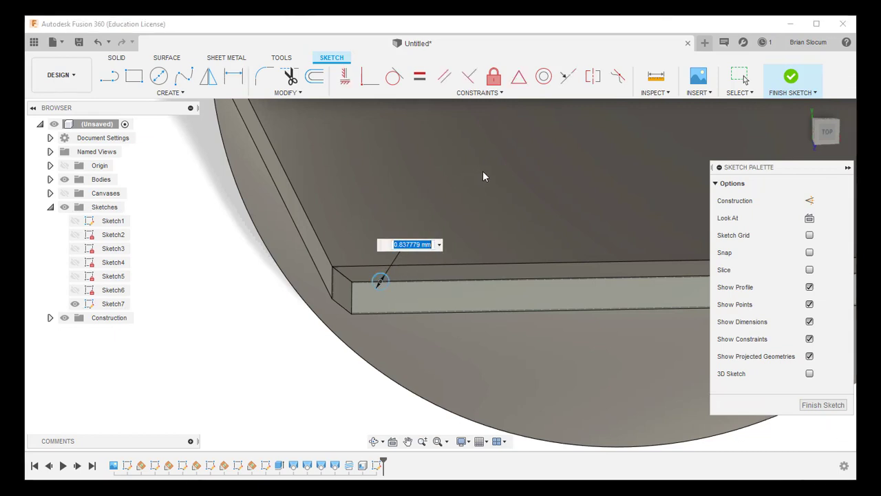
{"action": "type", "text": ".5"}
{"action": "key", "text": "Return"}
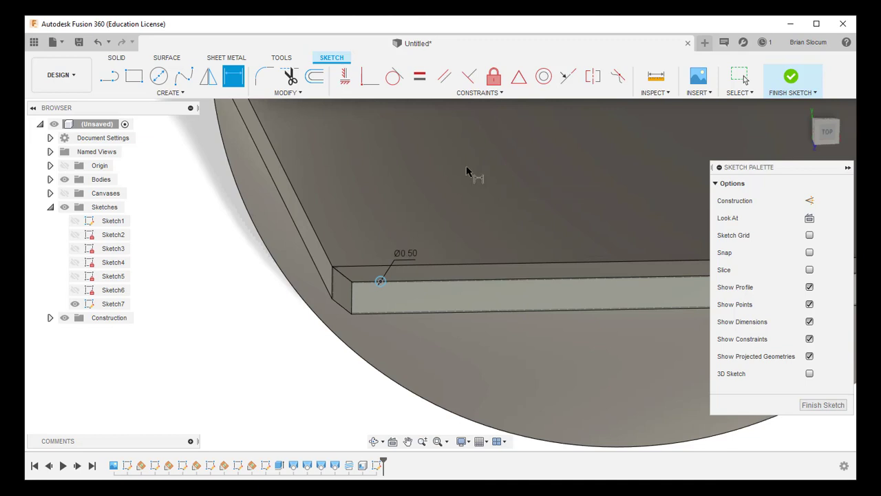
Set the circle's diameter to 0.75 mm, move its center along the edge to about X 51.87 mm, and finish the sketch
{"action": "double_click", "coordinate": [413, 258]}
{"action": "left_click", "coordinate": [399, 259]}
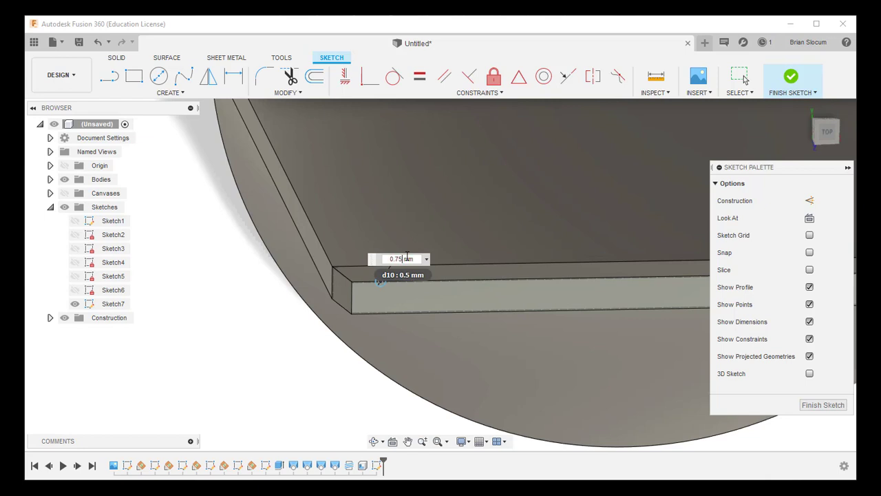
{"action": "key", "text": "Return"}
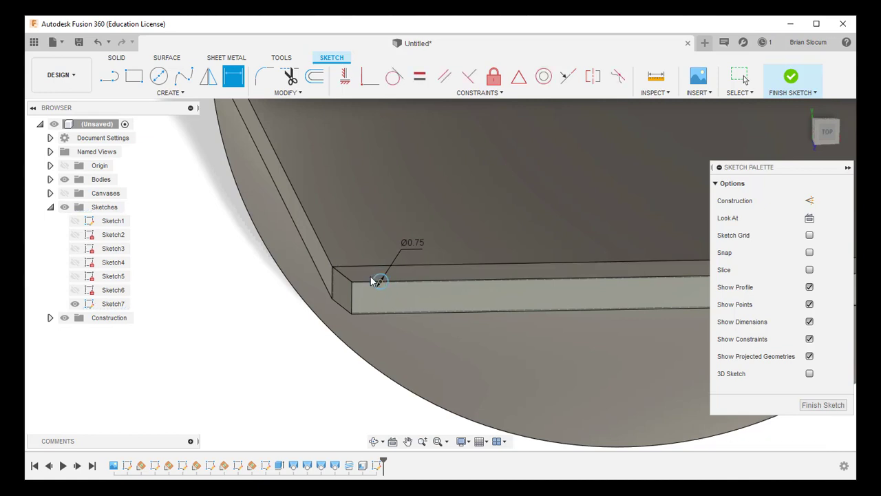
{"action": "key", "text": "Escape"}
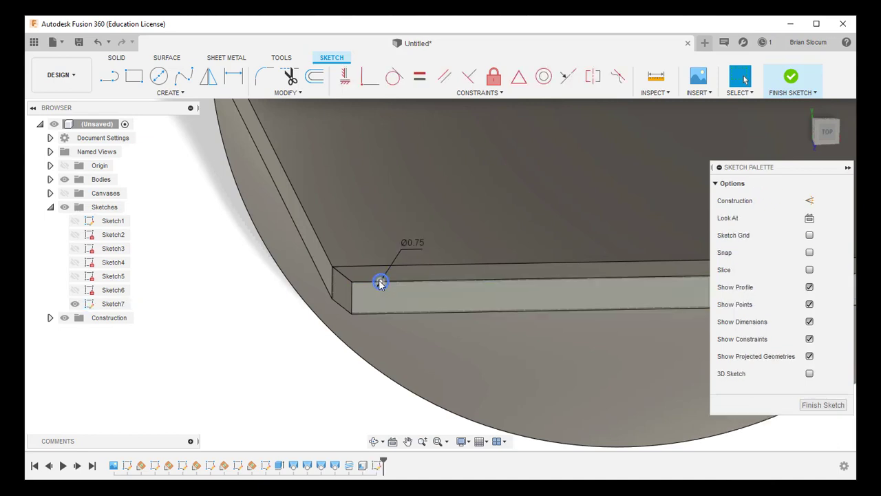
{"action": "left_click_drag", "start_coordinate": [382, 285], "coordinate": [368, 285]}
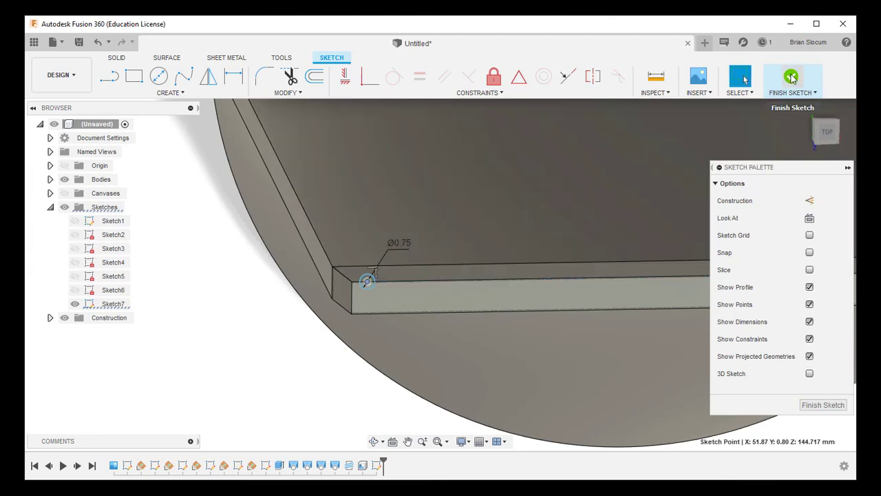
{"action": "left_click", "coordinate": [791, 77]}
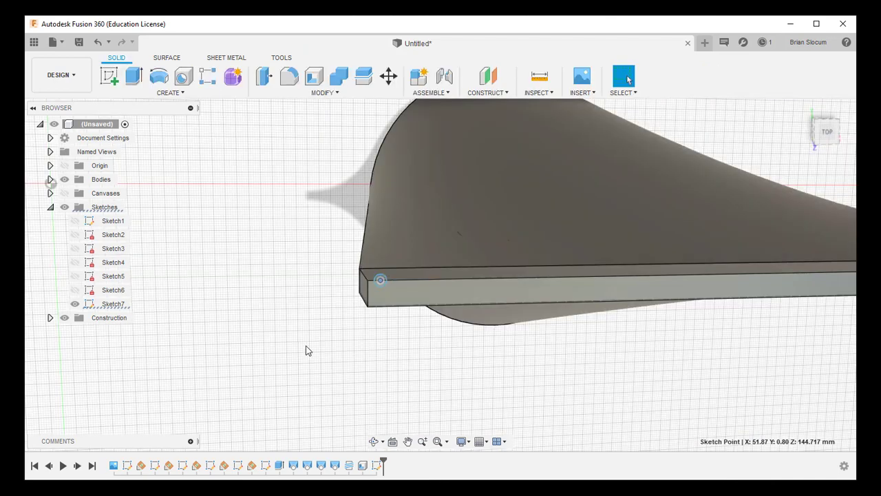
Extrude the small circle -4.00 mm along the crimped end, joined to the tube body, to form a ridge
{"action": "mouse_move", "coordinate": [307, 351]}
{"action": "middle_mouse_down", "text": "shift"}
{"action": "mouse_move", "coordinate": [305, 345]}
{"action": "mouse_move", "coordinate": [328, 363]}
{"action": "middle_mouse_up", "text": "shift"}
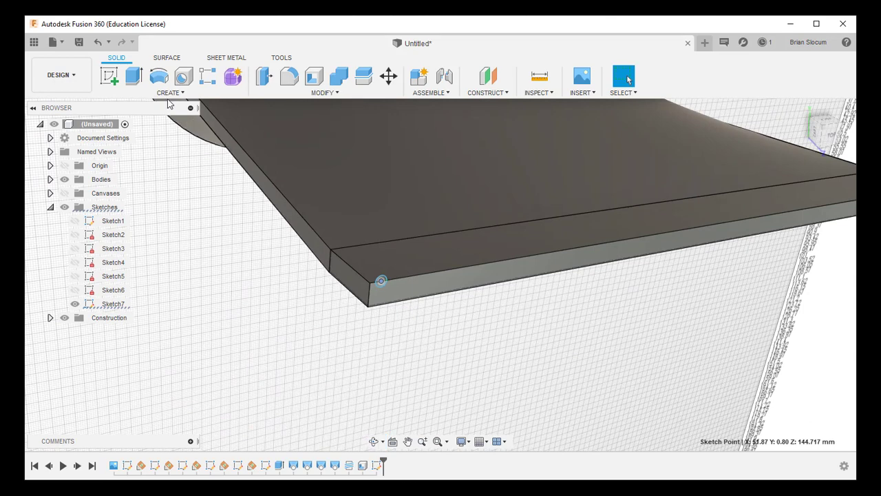
{"action": "left_click", "coordinate": [134, 76]}
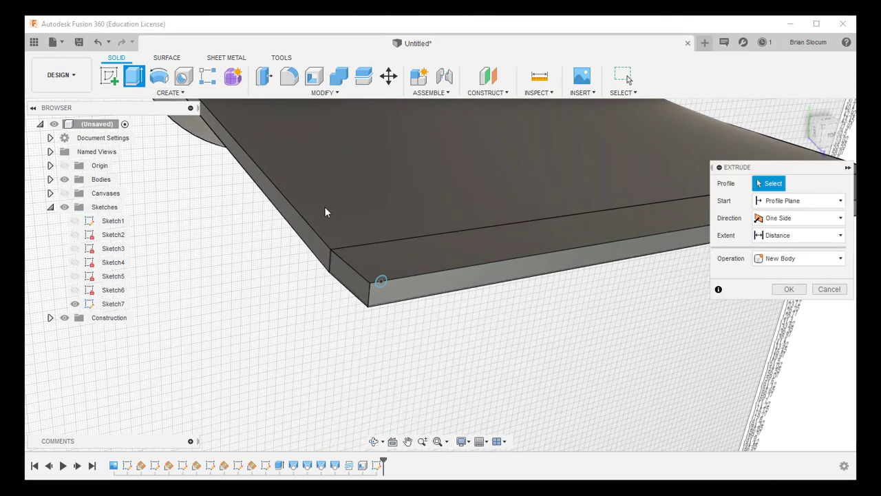
{"action": "left_click", "coordinate": [379, 282]}
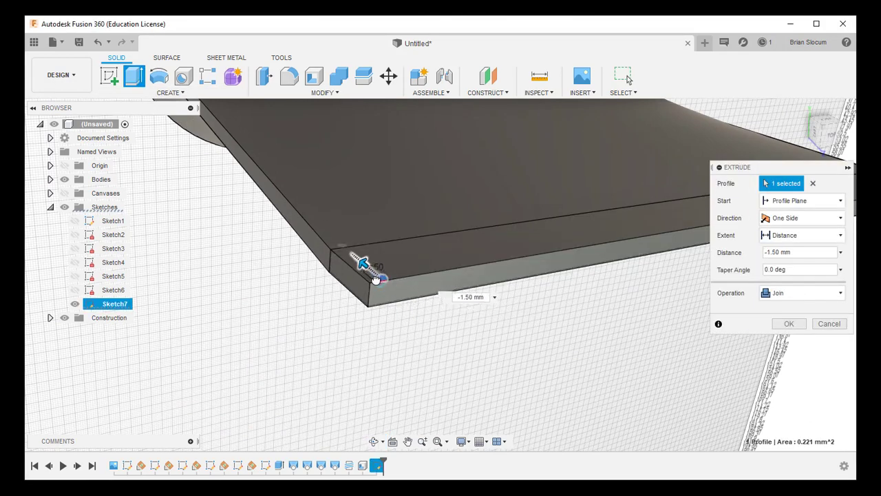
{"action": "left_click_drag", "start_coordinate": [376, 279], "coordinate": [356, 263]}
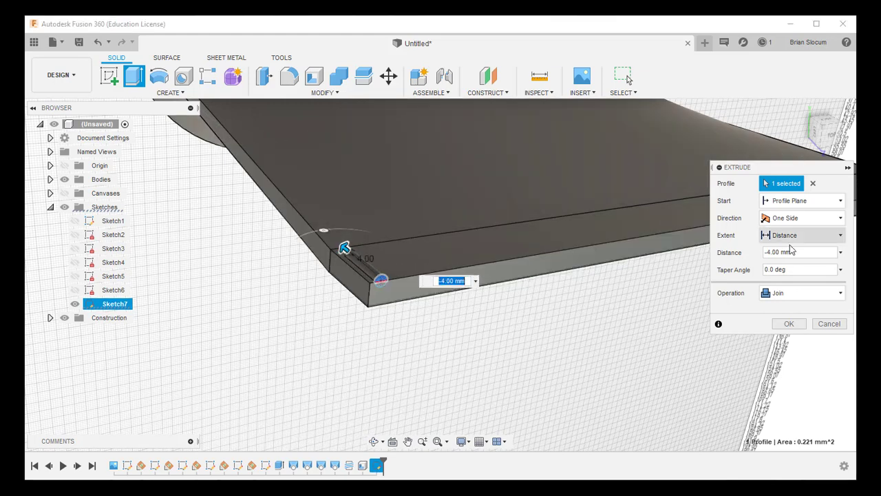
{"action": "left_click", "coordinate": [789, 323]}
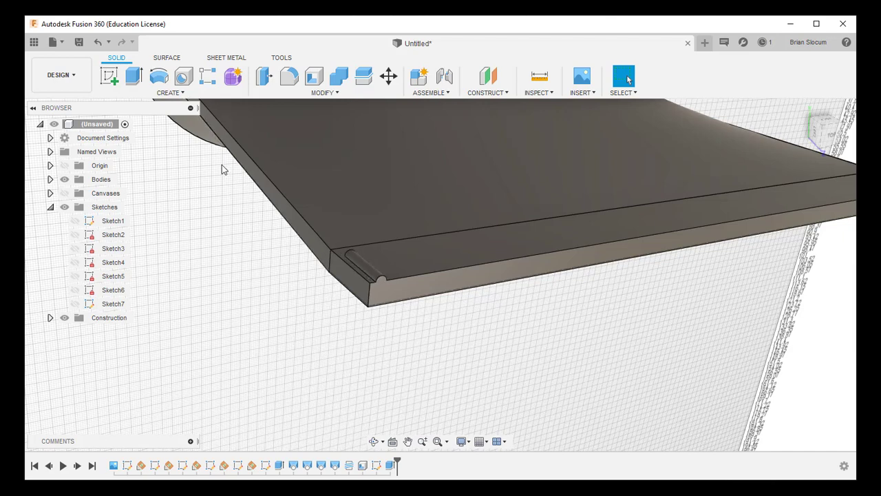
Start a rectangular pattern of features using the ridge extrusion, with the long edge of the crimped end as its direction
{"action": "left_click", "coordinate": [210, 80]}
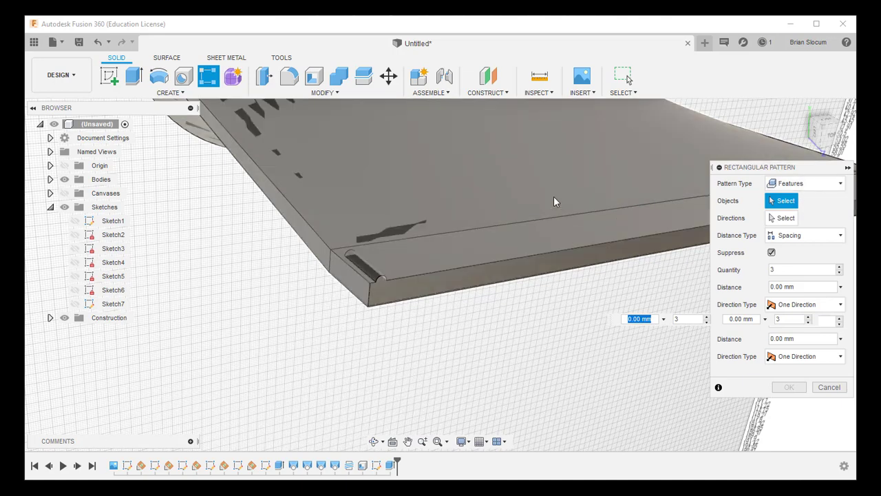
{"action": "middle_click_drag", "start_coordinate": [555, 201], "coordinate": [373, 252]}
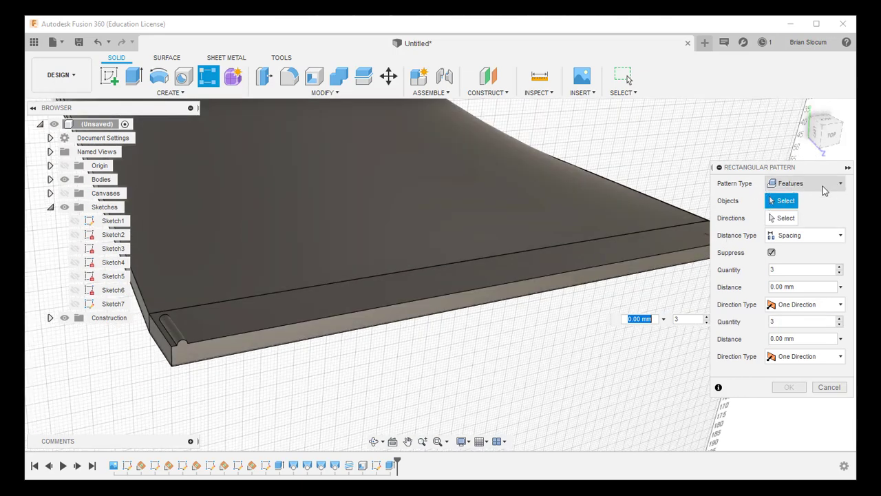
{"action": "left_click", "coordinate": [825, 190]}
{"action": "left_click", "coordinate": [803, 229]}
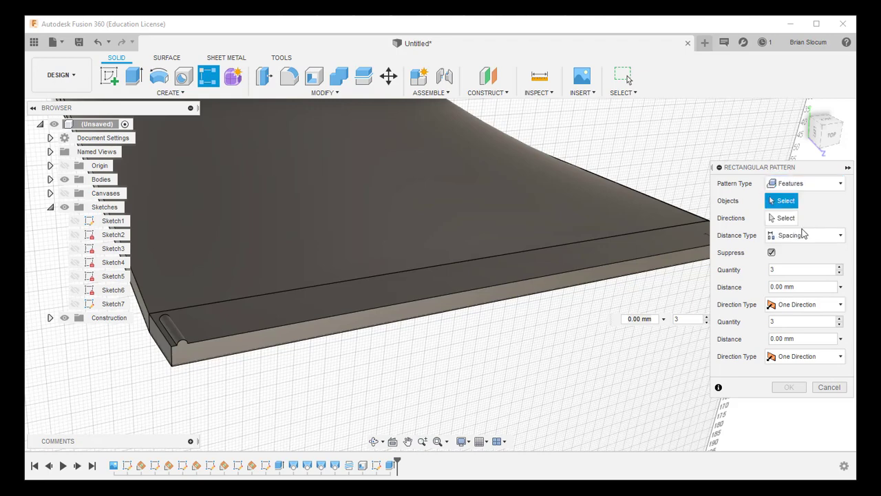
{"action": "left_click", "coordinate": [820, 187]}
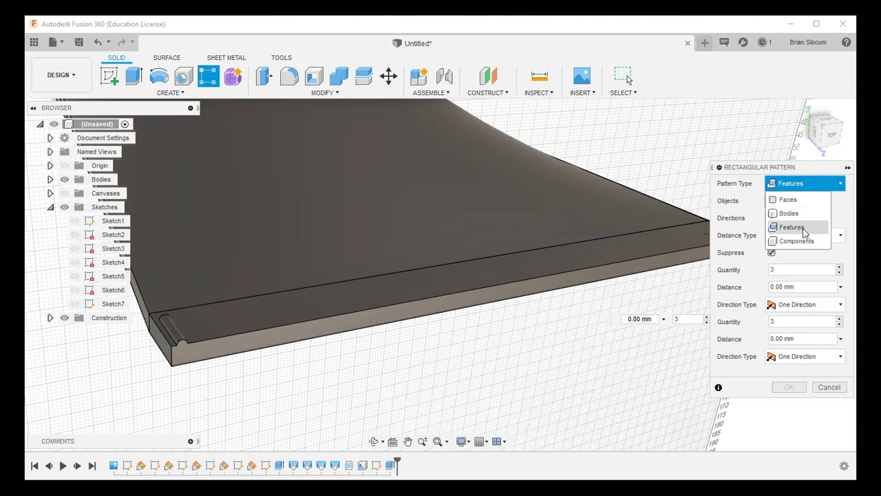
{"action": "left_click", "coordinate": [804, 232]}
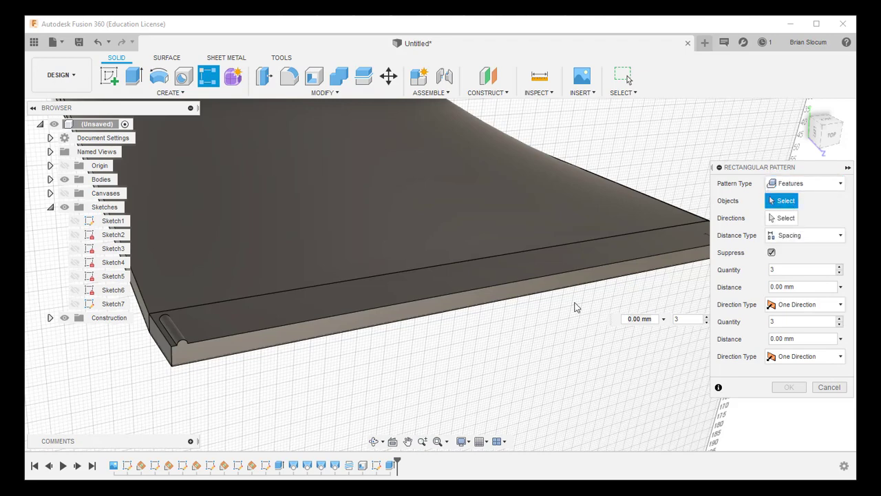
{"action": "left_click", "coordinate": [390, 466]}
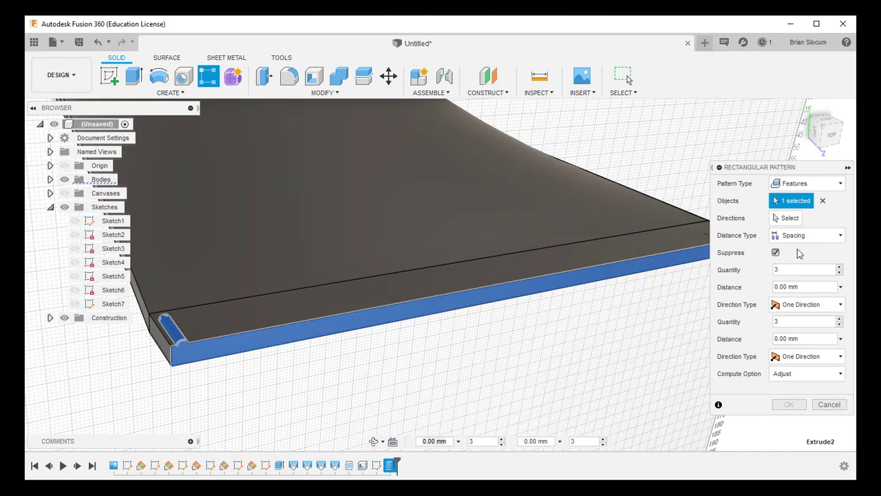
{"action": "left_click", "coordinate": [789, 218]}
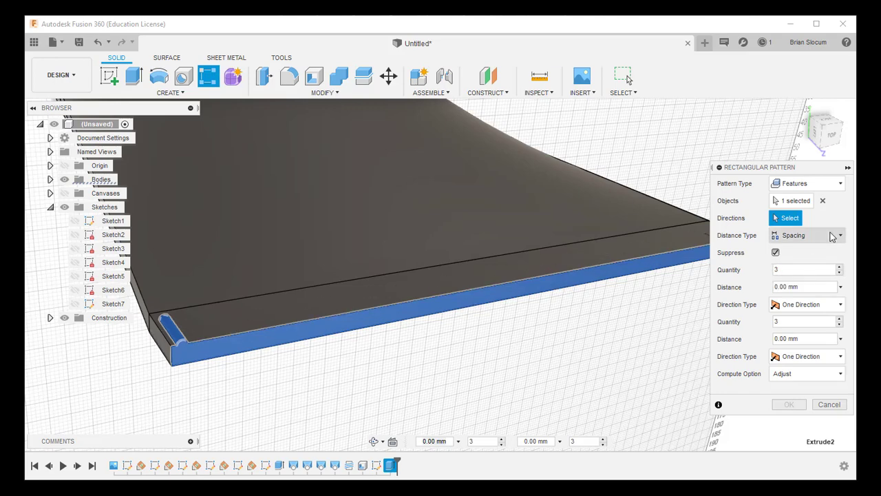
{"action": "left_click", "coordinate": [493, 287]}
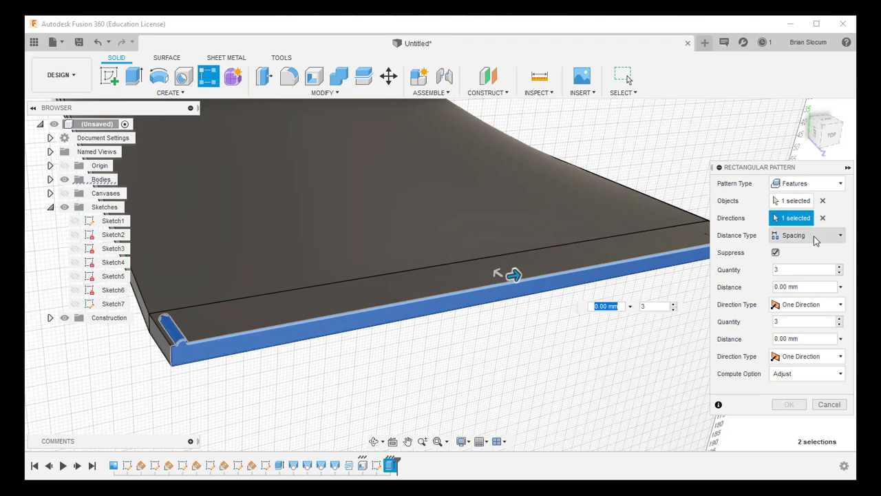
{"action": "left_click", "coordinate": [815, 237]}
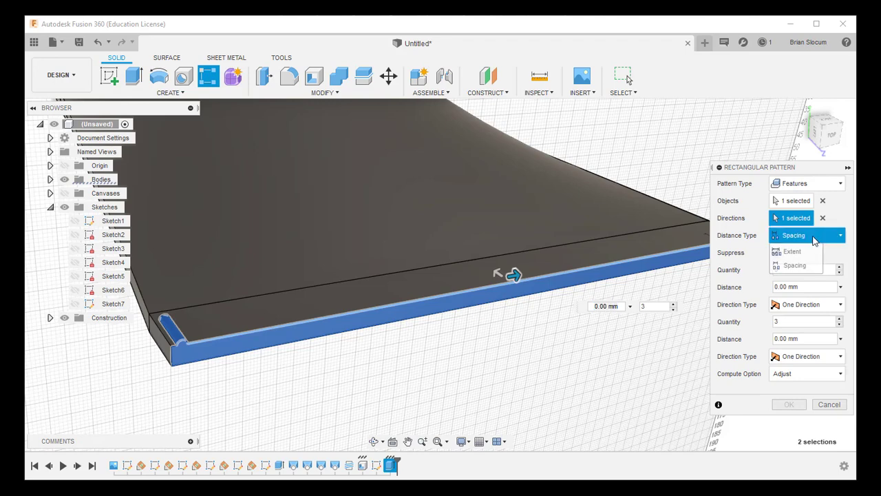
{"action": "left_click", "coordinate": [787, 253]}
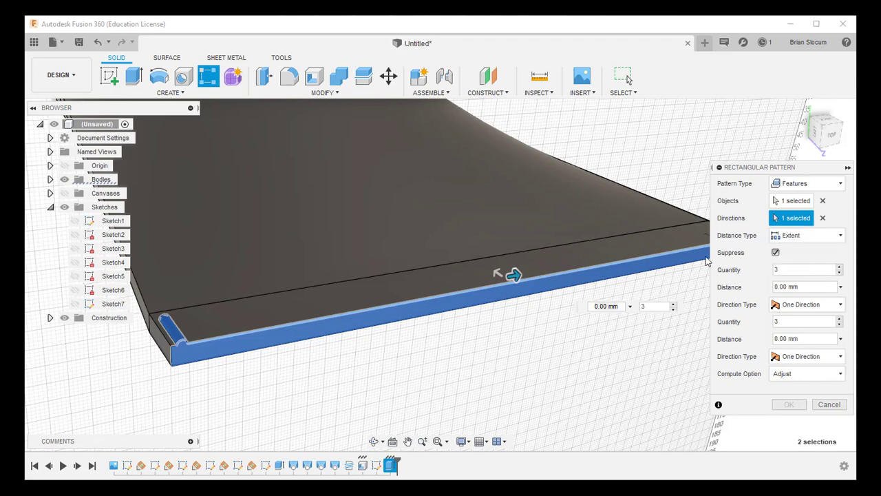
{"action": "left_click", "coordinate": [515, 275]}
{"action": "left_click", "coordinate": [792, 235]}
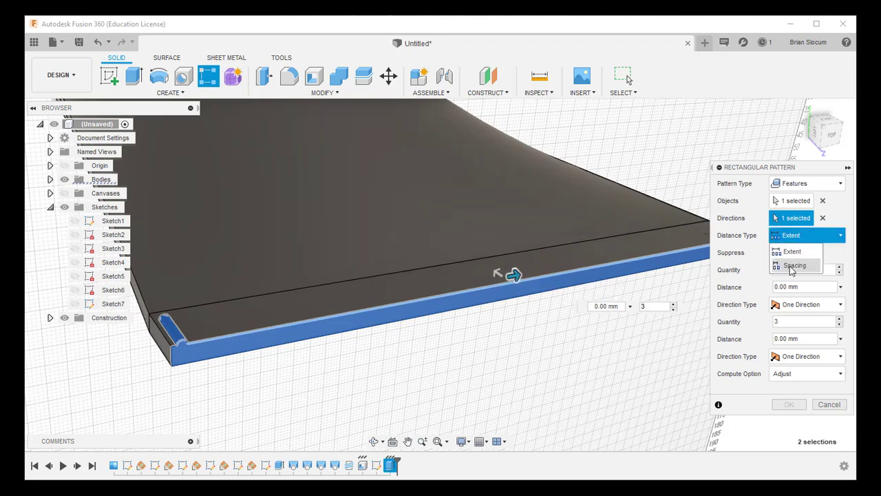
{"action": "left_click", "coordinate": [792, 266]}
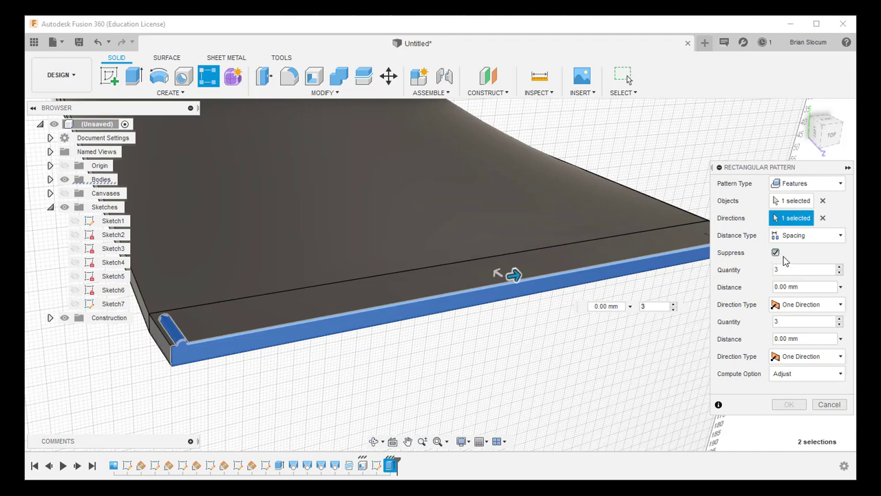
Set the ridge pattern's spacing to 1.5 mm along the crimped end
{"action": "left_click", "coordinate": [514, 274]}
{"action": "mouse_move", "coordinate": [511, 273]}
{"action": "left_mouse_down"}
{"action": "mouse_move", "coordinate": [562, 263]}
{"action": "mouse_move", "coordinate": [528, 270]}
{"action": "left_mouse_up"}
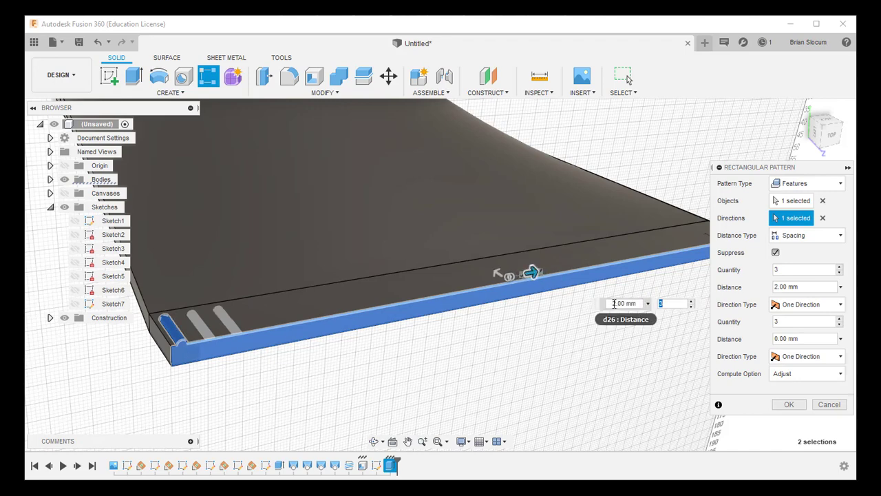
{"action": "left_click", "coordinate": [617, 303]}
{"action": "type", "text": "1.5"}
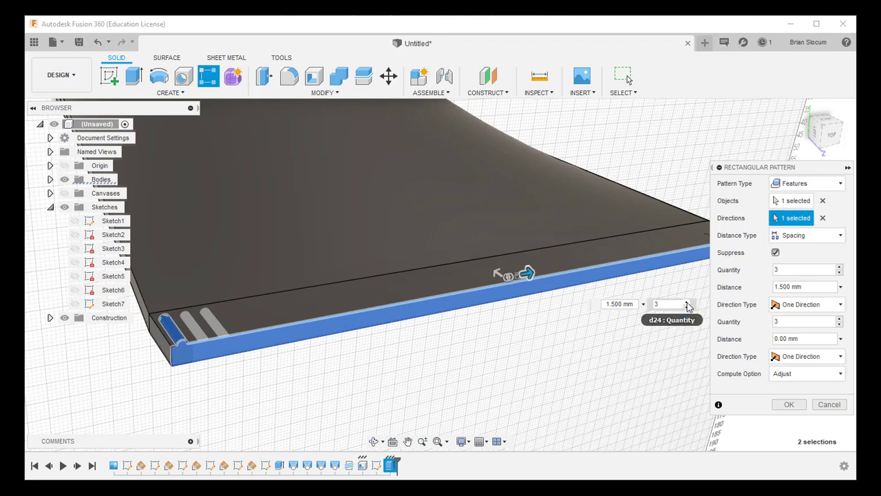
{"action": "left_click", "coordinate": [664, 308]}
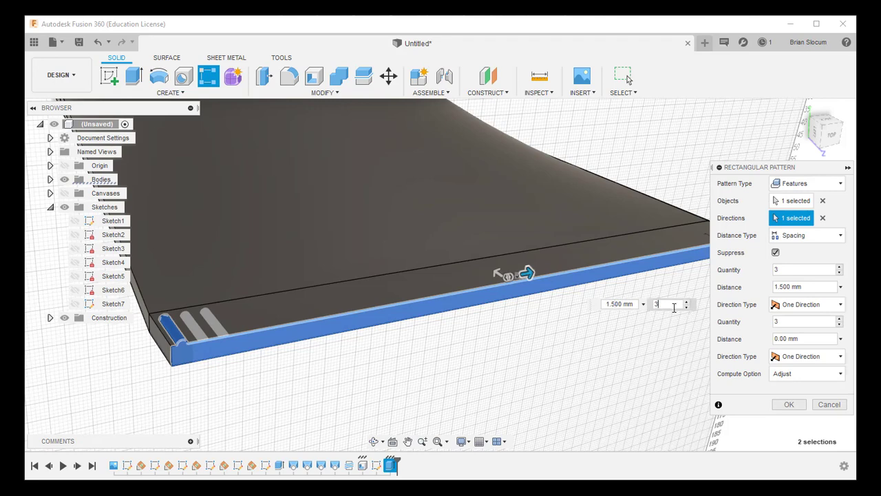
{"action": "mouse_move", "coordinate": [528, 271]}
{"action": "left_mouse_down"}
{"action": "mouse_move", "coordinate": [541, 269]}
{"action": "mouse_move", "coordinate": [523, 273]}
{"action": "left_mouse_up"}
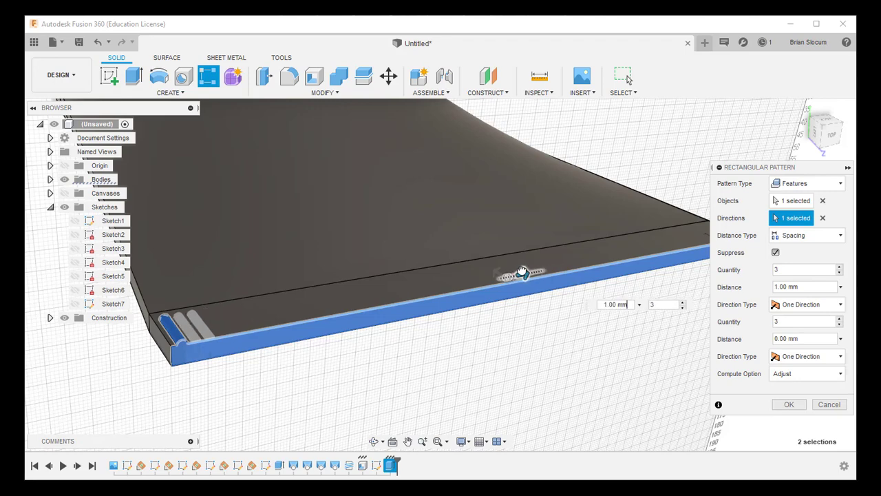
{"action": "left_click", "coordinate": [611, 305]}
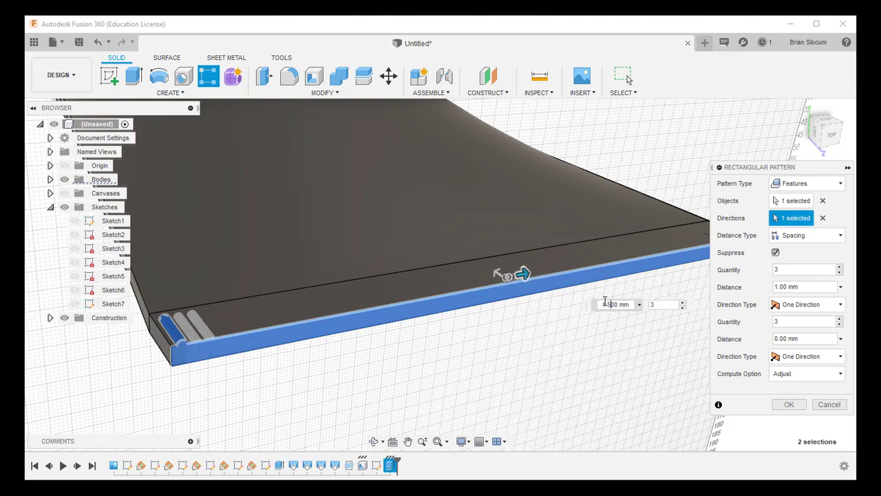
Set the pattern quantity along the crimped edge to 40 ridges and complete the pattern
{"action": "left_click", "coordinate": [689, 304]}
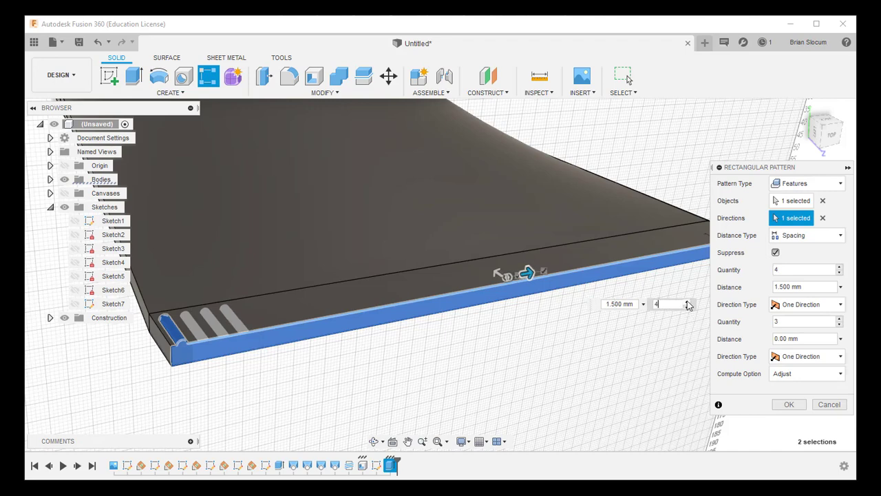
{"action": "left_click", "coordinate": [688, 303]}
{"action": "left_click", "coordinate": [689, 303]}
{"action": "left_click", "coordinate": [689, 304]}
{"action": "left_click", "coordinate": [688, 303]}
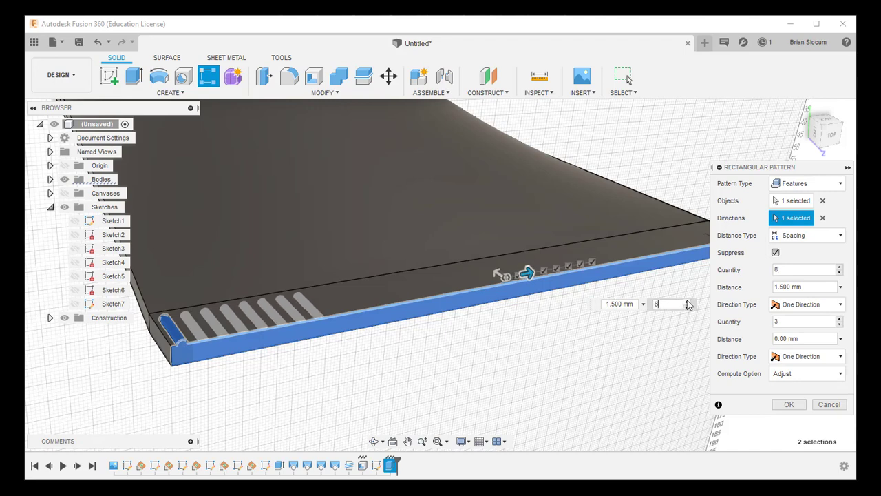
{"action": "left_click", "coordinate": [689, 304]}
{"action": "left_click", "coordinate": [688, 304]}
{"action": "left_click", "coordinate": [688, 304]}
{"action": "left_click", "coordinate": [689, 304]}
{"action": "left_click", "coordinate": [689, 304]}
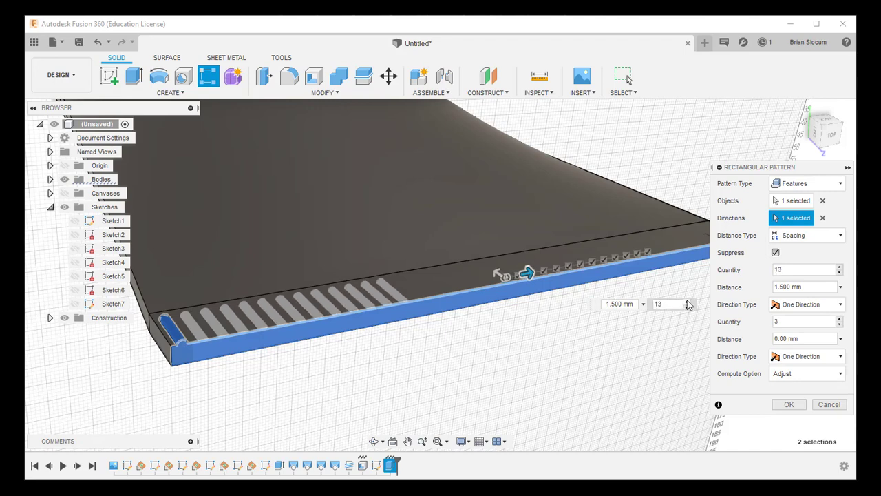
{"action": "left_click", "coordinate": [689, 303]}
{"action": "left_click", "coordinate": [689, 304]}
{"action": "left_click", "coordinate": [689, 304]}
{"action": "left_click", "coordinate": [688, 303]}
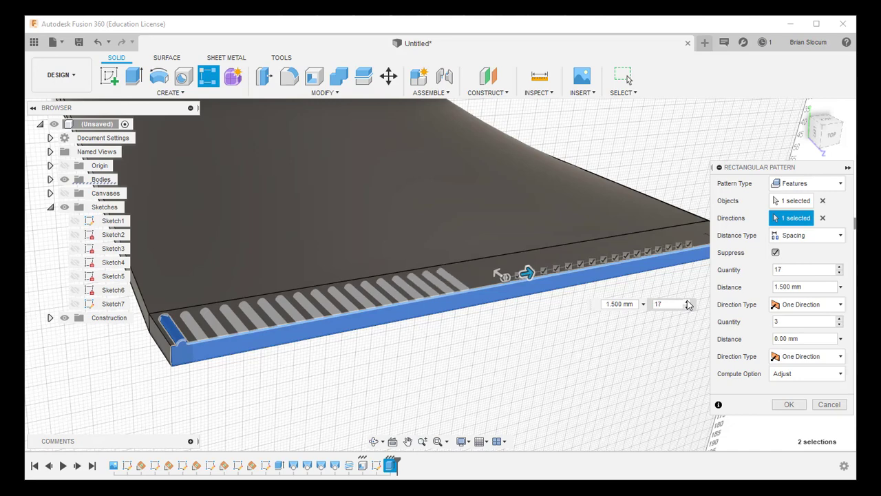
{"action": "left_click", "coordinate": [688, 304]}
{"action": "left_click", "coordinate": [688, 304]}
{"action": "left_click", "coordinate": [689, 304]}
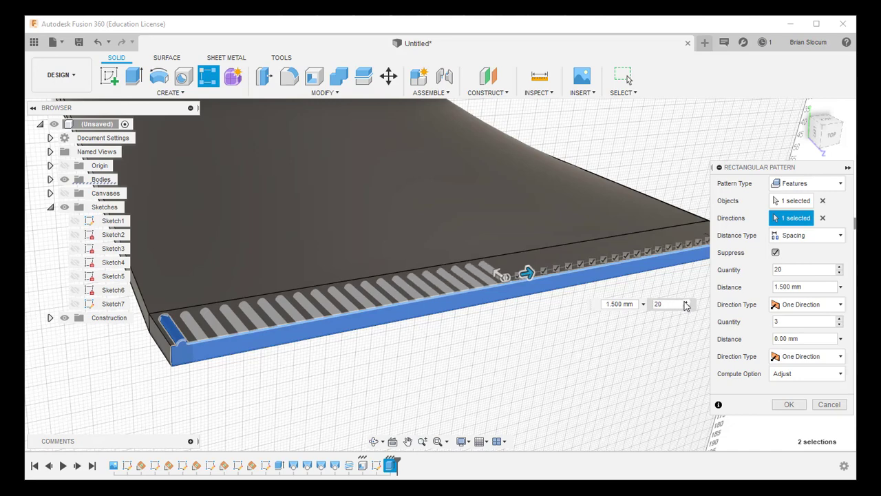
{"action": "left_click", "coordinate": [688, 304]}
{"action": "left_click", "coordinate": [686, 304]}
{"action": "left_click", "coordinate": [686, 304]}
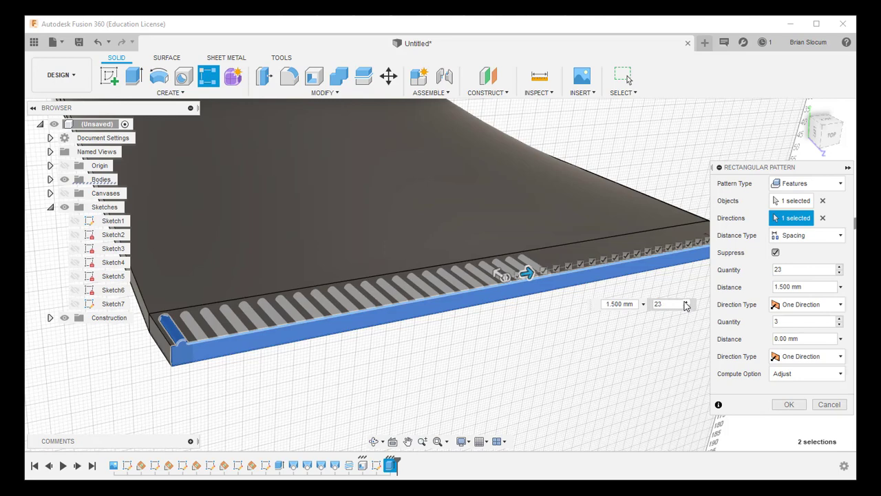
{"action": "left_click", "coordinate": [686, 303]}
{"action": "left_click", "coordinate": [687, 304]}
{"action": "left_click", "coordinate": [687, 304]}
{"action": "left_click", "coordinate": [687, 304]}
{"action": "left_click", "coordinate": [687, 304]}
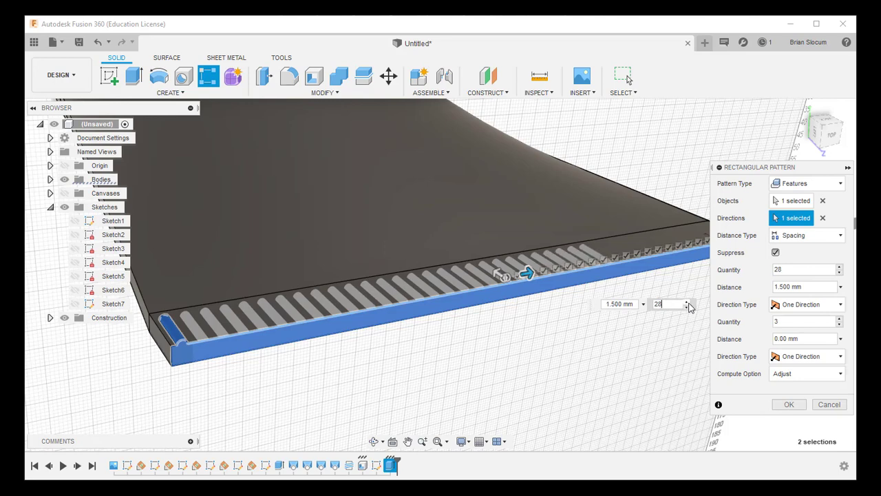
{"action": "left_click", "coordinate": [688, 303]}
{"action": "left_click", "coordinate": [687, 303]}
{"action": "left_click", "coordinate": [687, 304]}
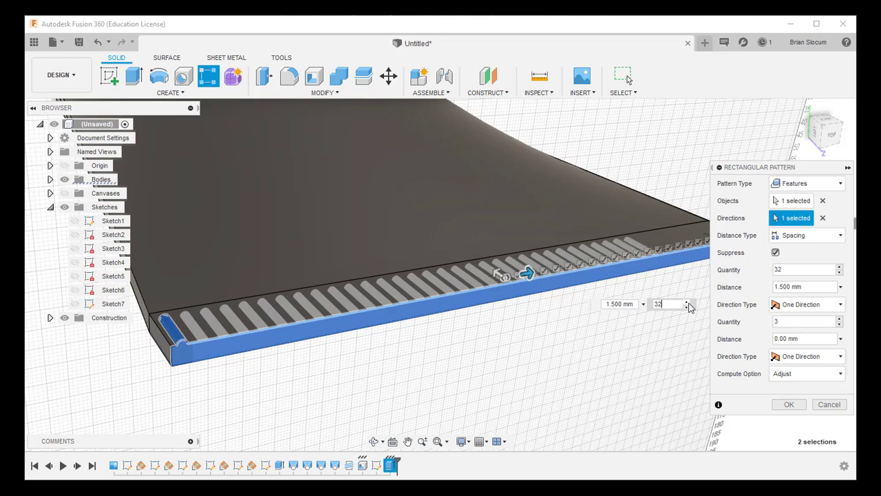
{"action": "left_click", "coordinate": [687, 303]}
{"action": "left_click", "coordinate": [687, 304]}
{"action": "left_click", "coordinate": [687, 304]}
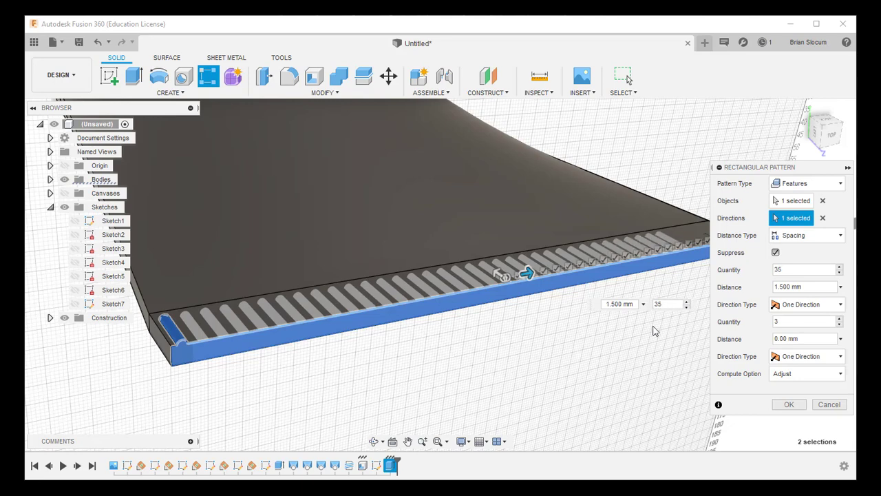
{"action": "middle_click_drag", "start_coordinate": [641, 340], "coordinate": [246, 370]}
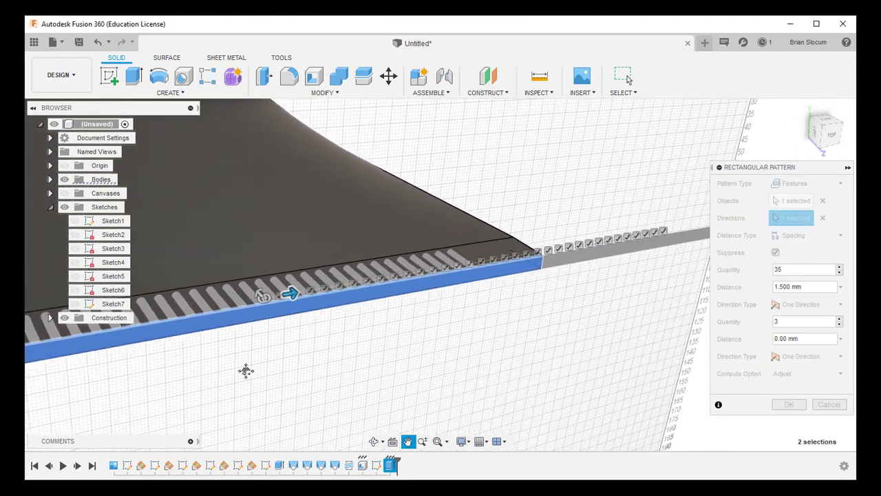
{"action": "left_click", "coordinate": [439, 324]}
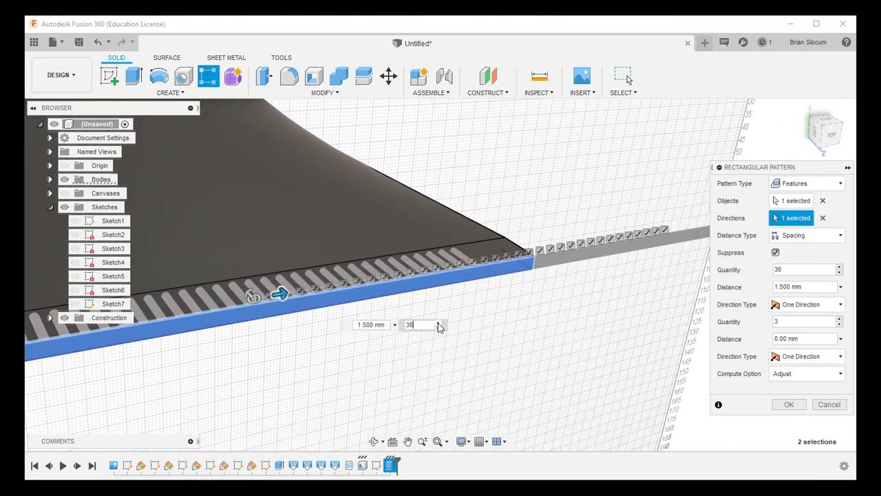
{"action": "left_click", "coordinate": [438, 323]}
{"action": "left_click", "coordinate": [439, 324]}
{"action": "left_click", "coordinate": [439, 323]}
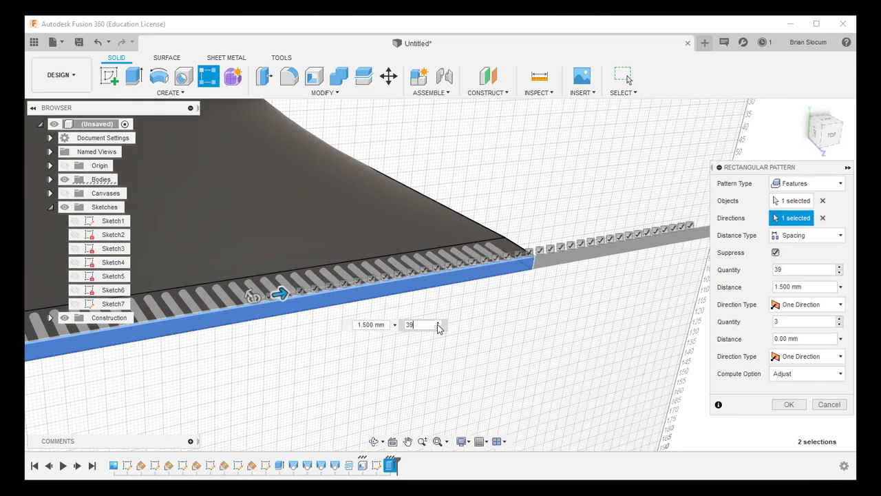
{"action": "left_click", "coordinate": [439, 324]}
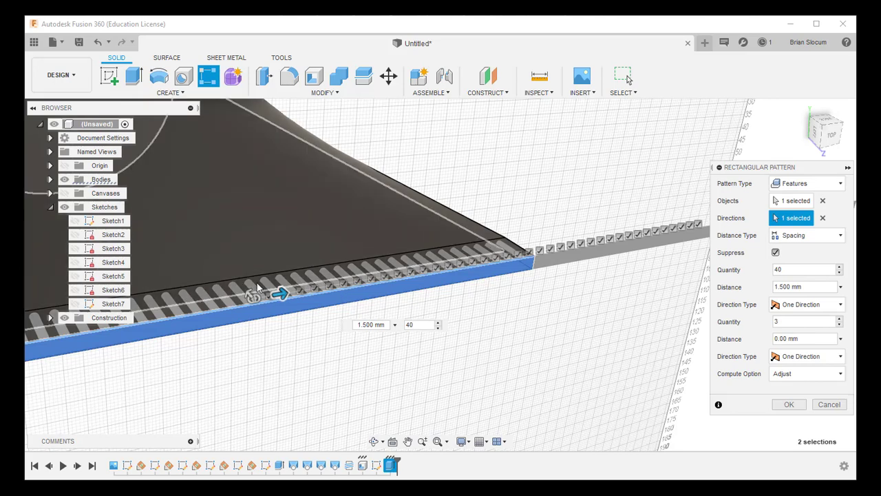
{"action": "left_click", "coordinate": [782, 406]}
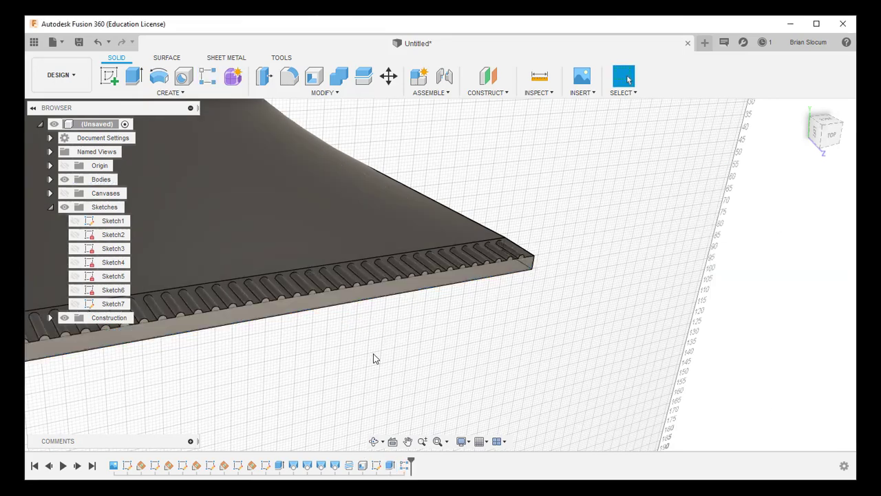
Construct a midplane between the two opposite flat faces of the tube's crimped end
{"action": "middle_click_drag", "start_coordinate": [366, 363], "coordinate": [323, 364], "text": "shift"}
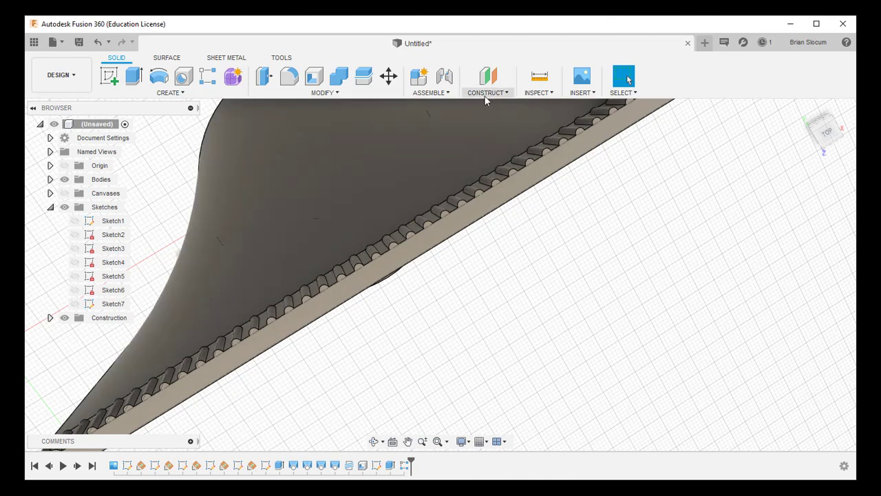
{"action": "left_click", "coordinate": [487, 93]}
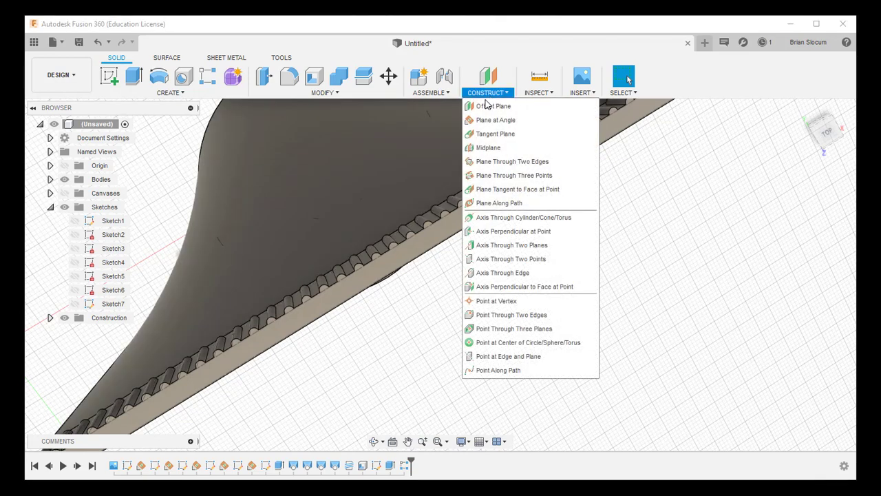
{"action": "left_click", "coordinate": [474, 146]}
{"action": "middle_click_drag", "start_coordinate": [478, 281], "coordinate": [396, 236], "text": "shift"}
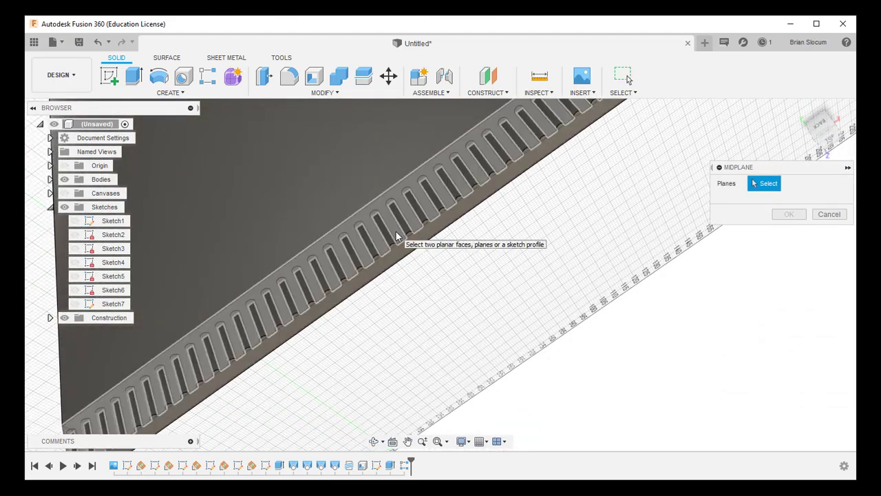
{"action": "left_click", "coordinate": [396, 236]}
{"action": "middle_click_drag", "start_coordinate": [462, 315], "coordinate": [431, 229], "text": "shift"}
{"action": "left_click", "coordinate": [431, 263]}
{"action": "scroll", "coordinate": [430, 230], "scroll_direction": "down", "scroll_amount": 8}
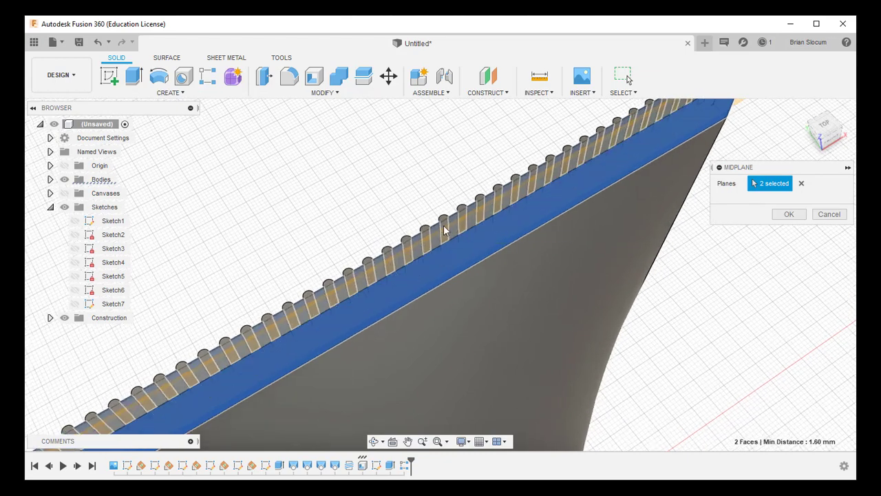
{"action": "left_click", "coordinate": [790, 214]}
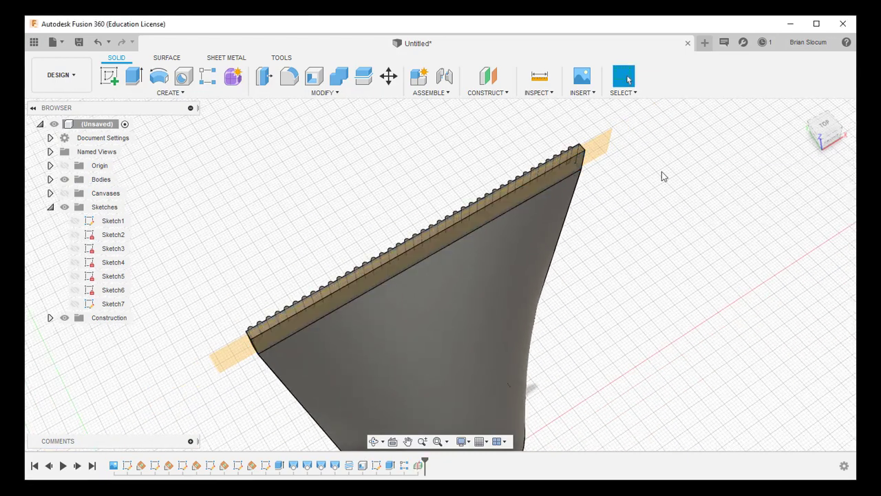
Mirror the rectangular ridge pattern feature across the crimped end's midplane, using the Adjust compute option
{"action": "left_click", "coordinate": [200, 96]}
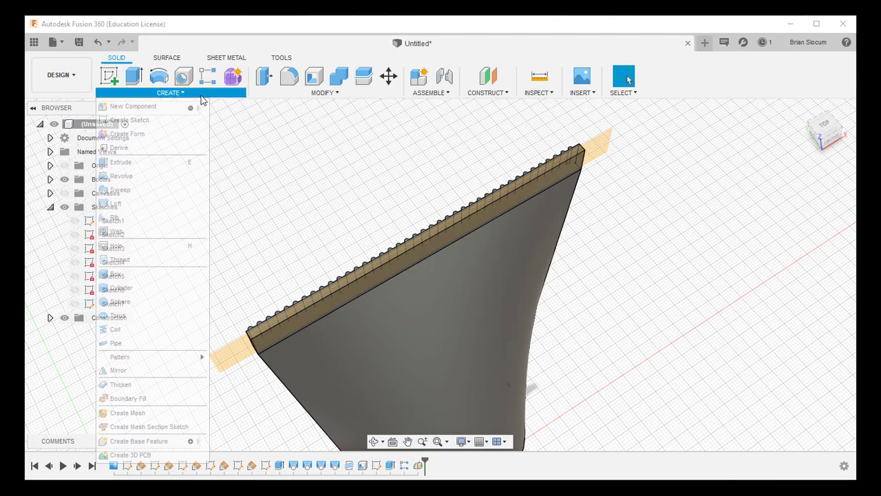
{"action": "left_click", "coordinate": [131, 373]}
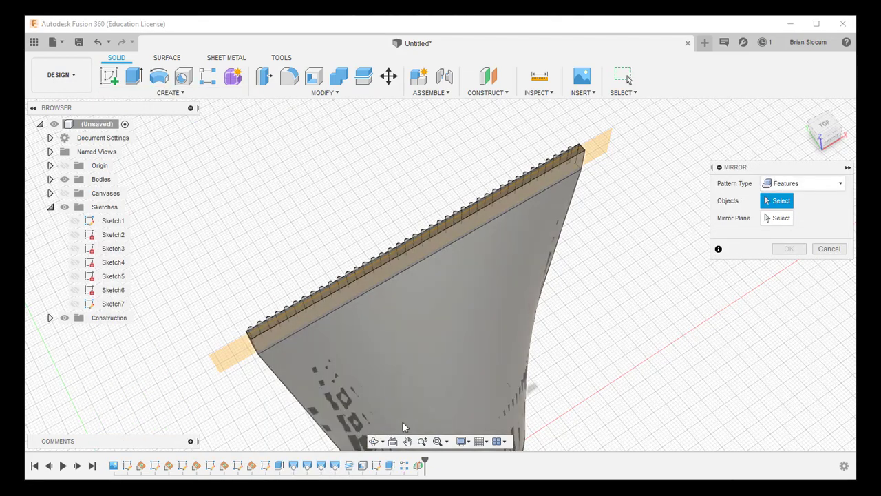
{"action": "left_click", "coordinate": [404, 466]}
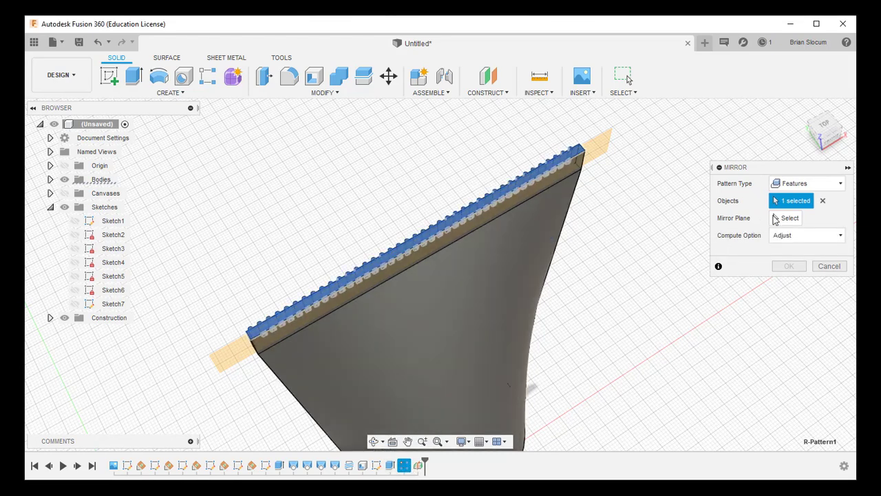
{"action": "left_click", "coordinate": [785, 217]}
{"action": "left_click", "coordinate": [228, 358]}
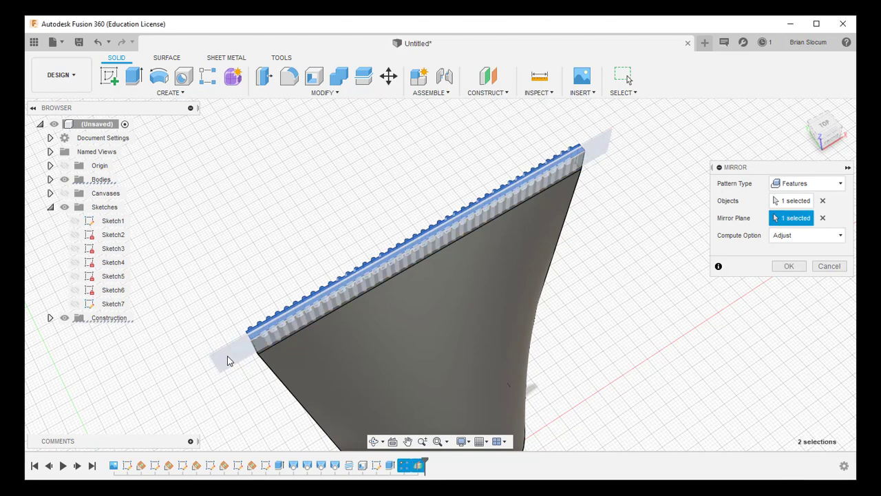
{"action": "left_click", "coordinate": [790, 266]}
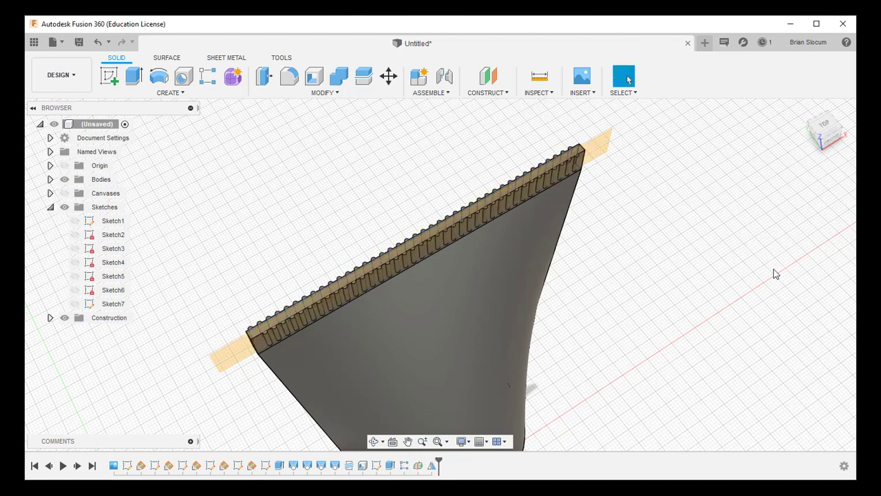
Examine the mirrored ridges on the crimped end and the whole tube from the back and front
{"action": "middle_click_drag", "start_coordinate": [531, 306], "coordinate": [539, 268]}
{"action": "scroll", "coordinate": [347, 278], "scroll_direction": "up", "scroll_amount": 2}
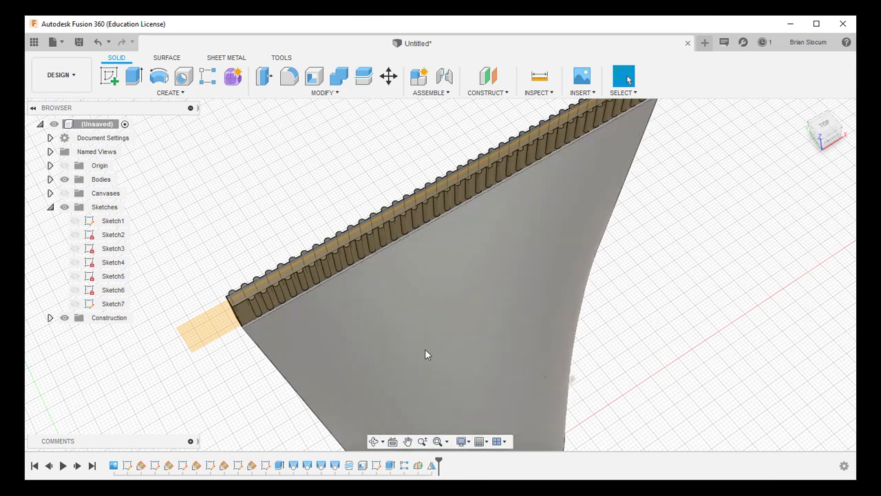
{"action": "middle_click_drag", "start_coordinate": [348, 364], "coordinate": [434, 454], "text": "shift"}
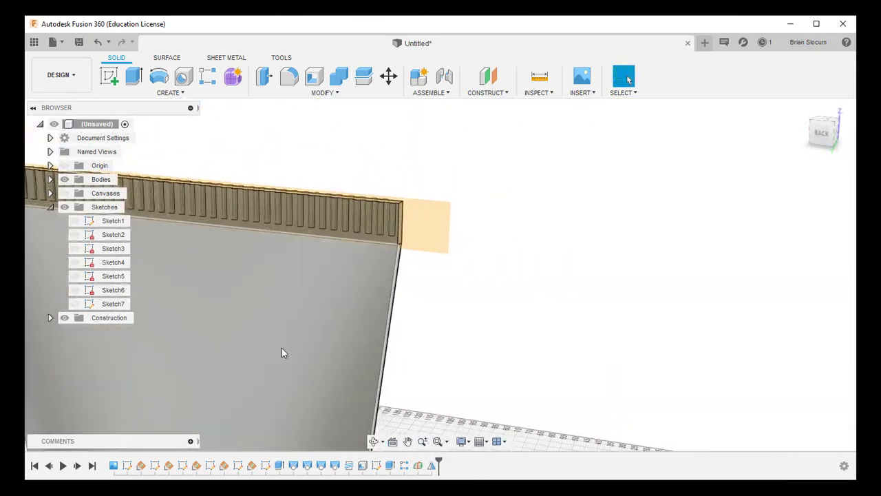
{"action": "scroll", "coordinate": [286, 307], "scroll_direction": "down", "scroll_amount": 5}
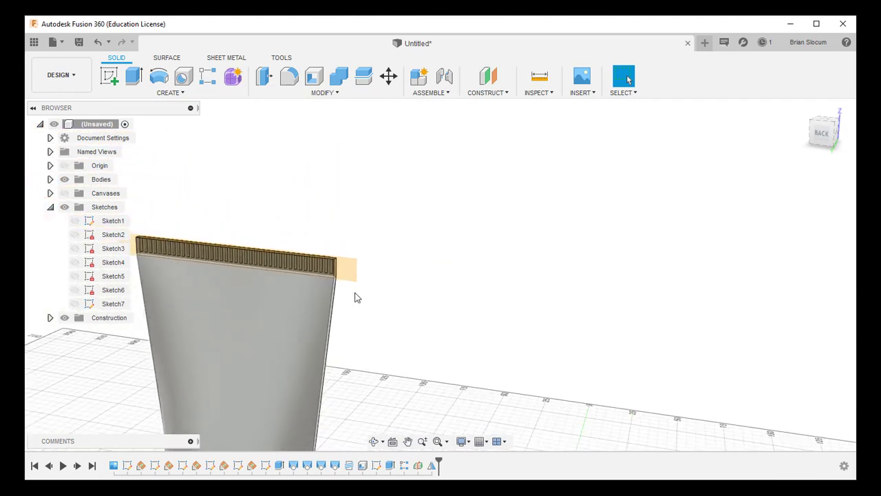
{"action": "middle_click_drag", "start_coordinate": [354, 296], "coordinate": [373, 311], "text": "shift"}
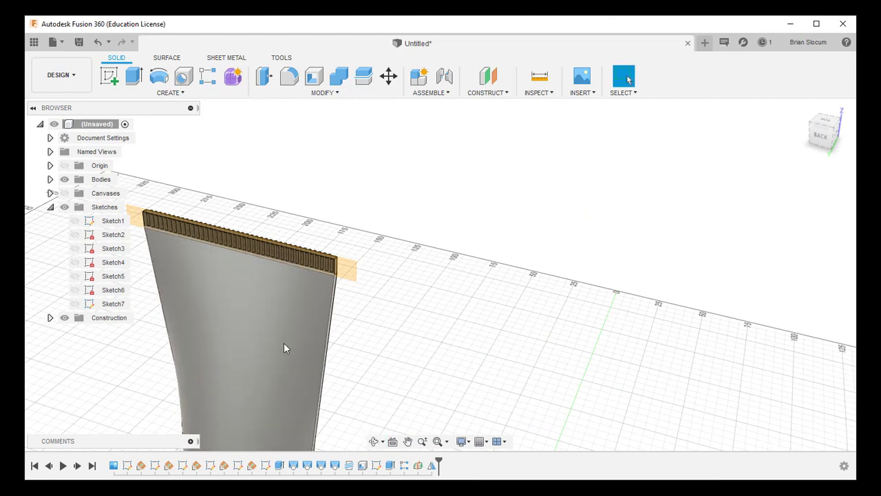
{"action": "middle_click_drag", "start_coordinate": [246, 368], "coordinate": [227, 371], "text": "shift"}
{"action": "scroll", "coordinate": [226, 371], "scroll_direction": "up", "scroll_amount": 2}
{"action": "middle_click_drag", "start_coordinate": [139, 379], "coordinate": [350, 222]}
{"action": "scroll", "coordinate": [369, 254], "scroll_direction": "down", "scroll_amount": 4}
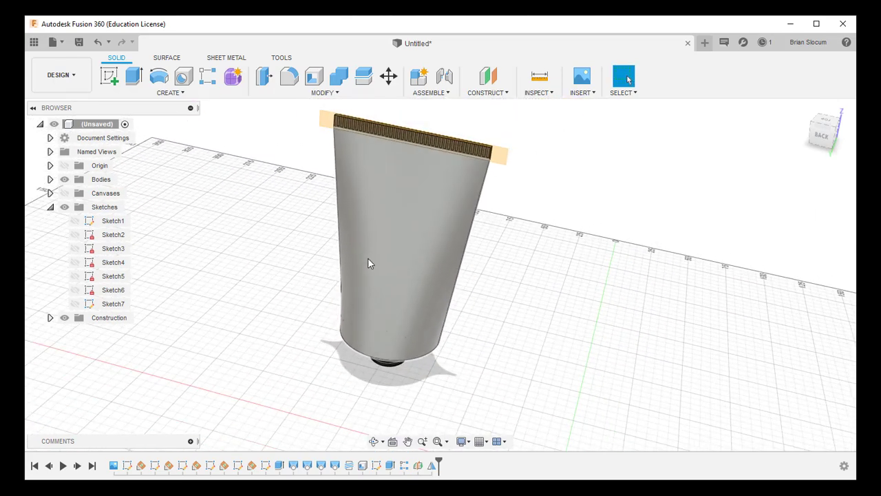
{"action": "middle_click_drag", "start_coordinate": [379, 336], "coordinate": [542, 342], "text": "shift"}
{"action": "right_click", "coordinate": [532, 336]}
{"action": "left_click", "coordinate": [533, 298]}
{"action": "key", "text": "Escape"}
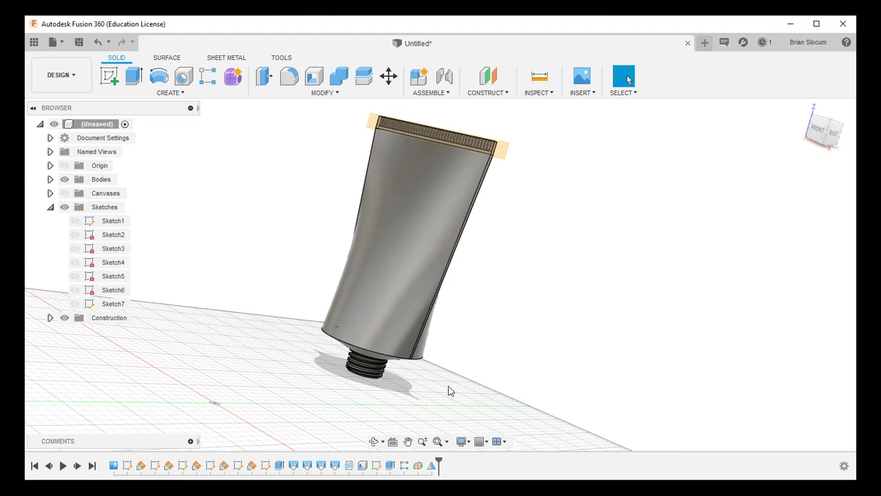
{"action": "middle_click_drag", "start_coordinate": [448, 388], "coordinate": [480, 394], "text": "shift"}
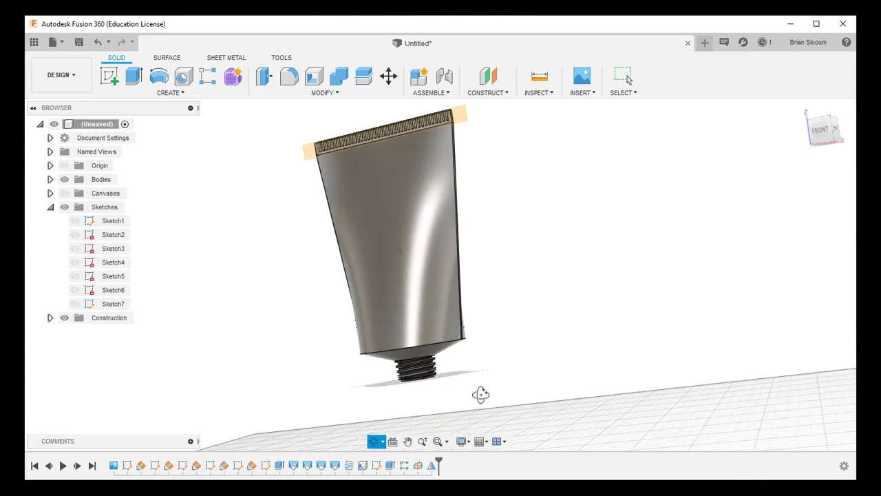
{"action": "key", "text": "Escape"}
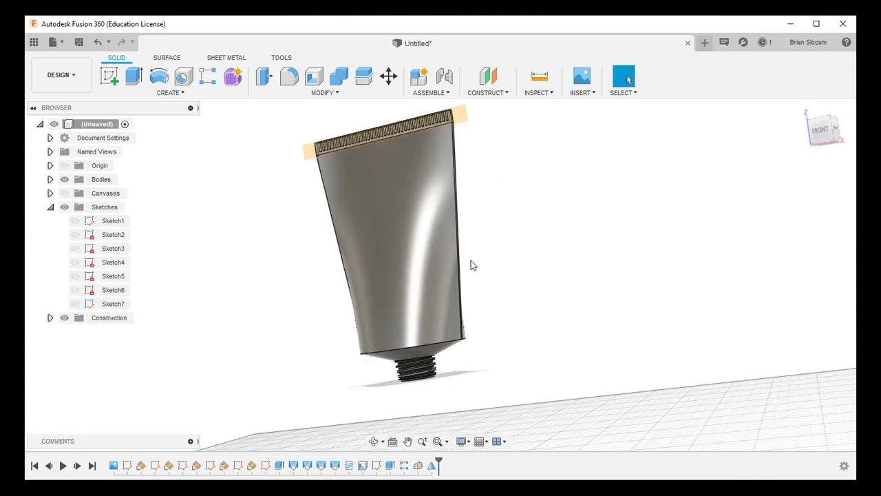